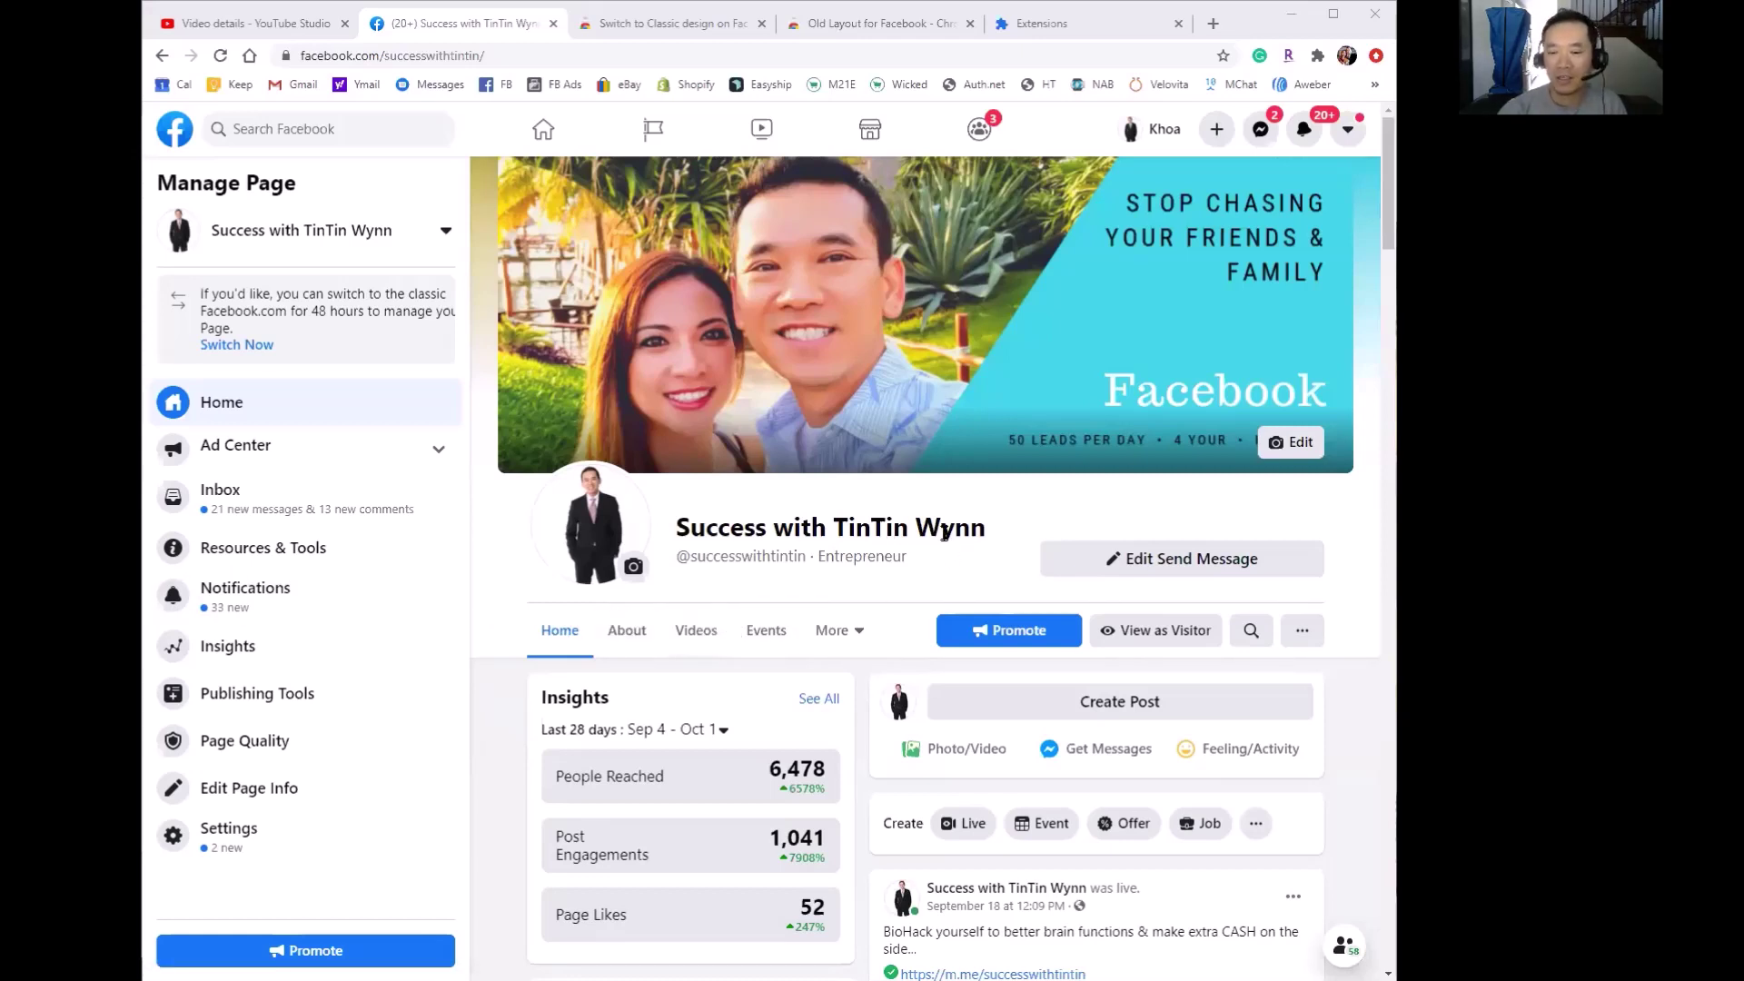
Step: Look over the Facebook Page in the new layout and check the account menu for a classic Facebook option
scroll(949, 611, "down", 3)
scroll(927, 612, "down", 10)
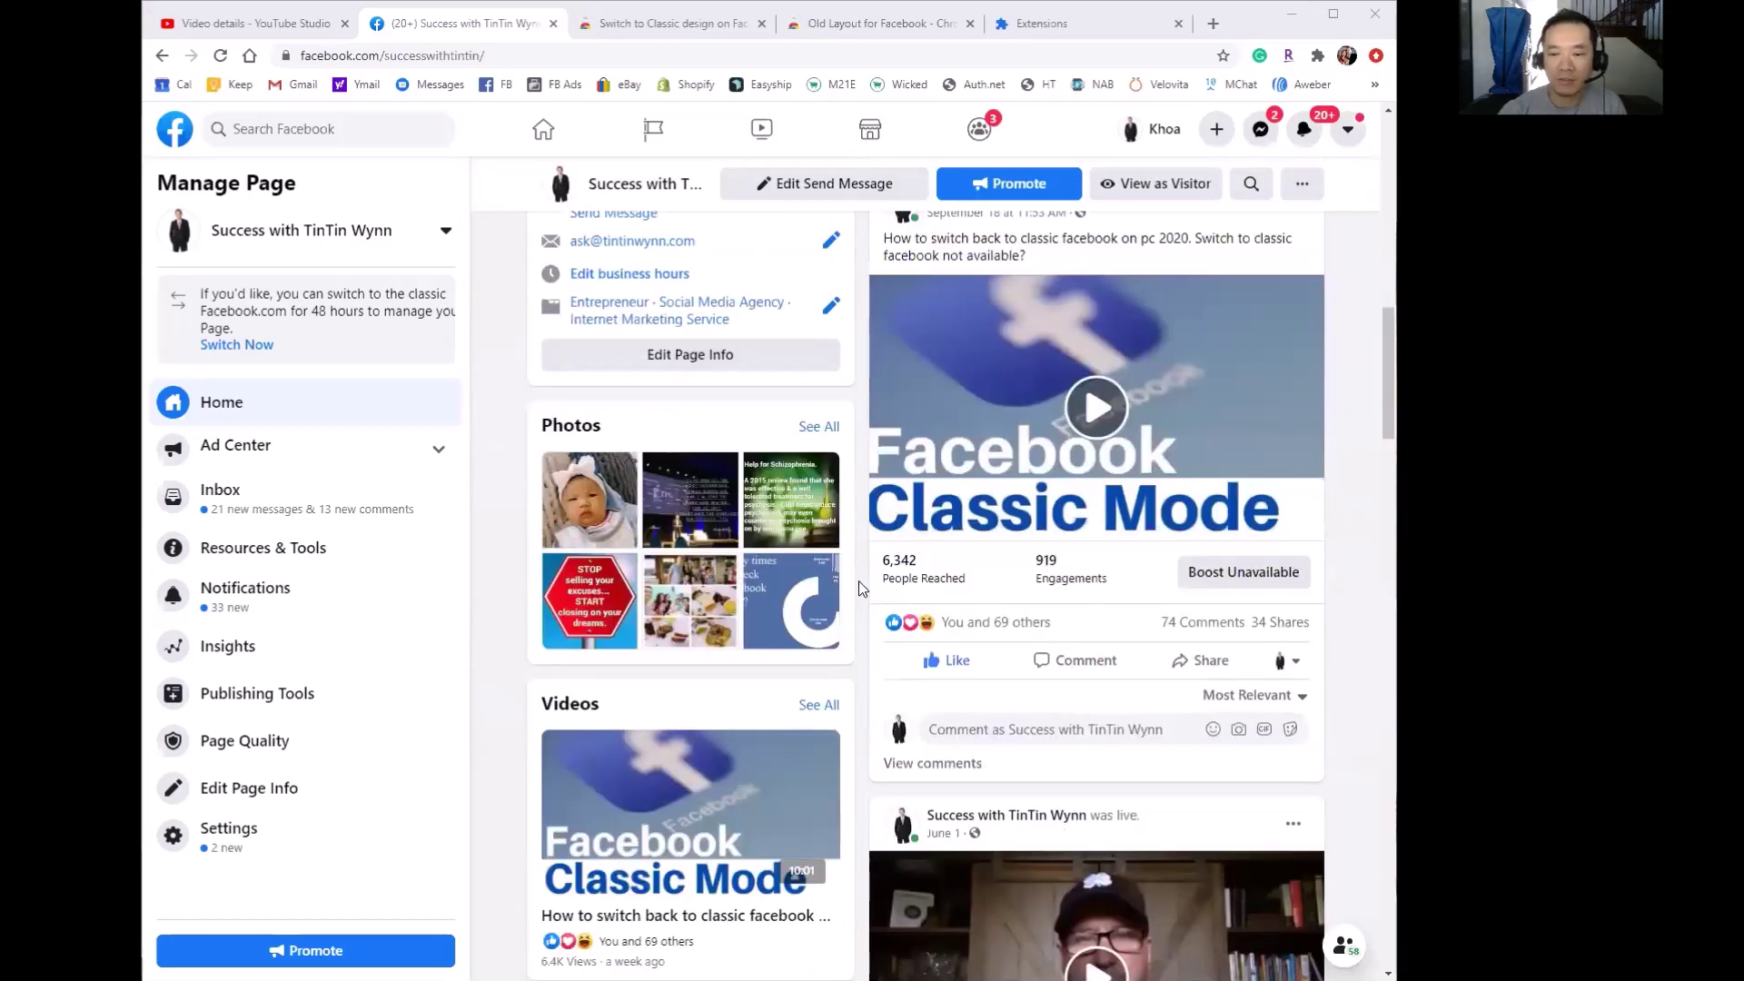
scroll(858, 583, "up", 12)
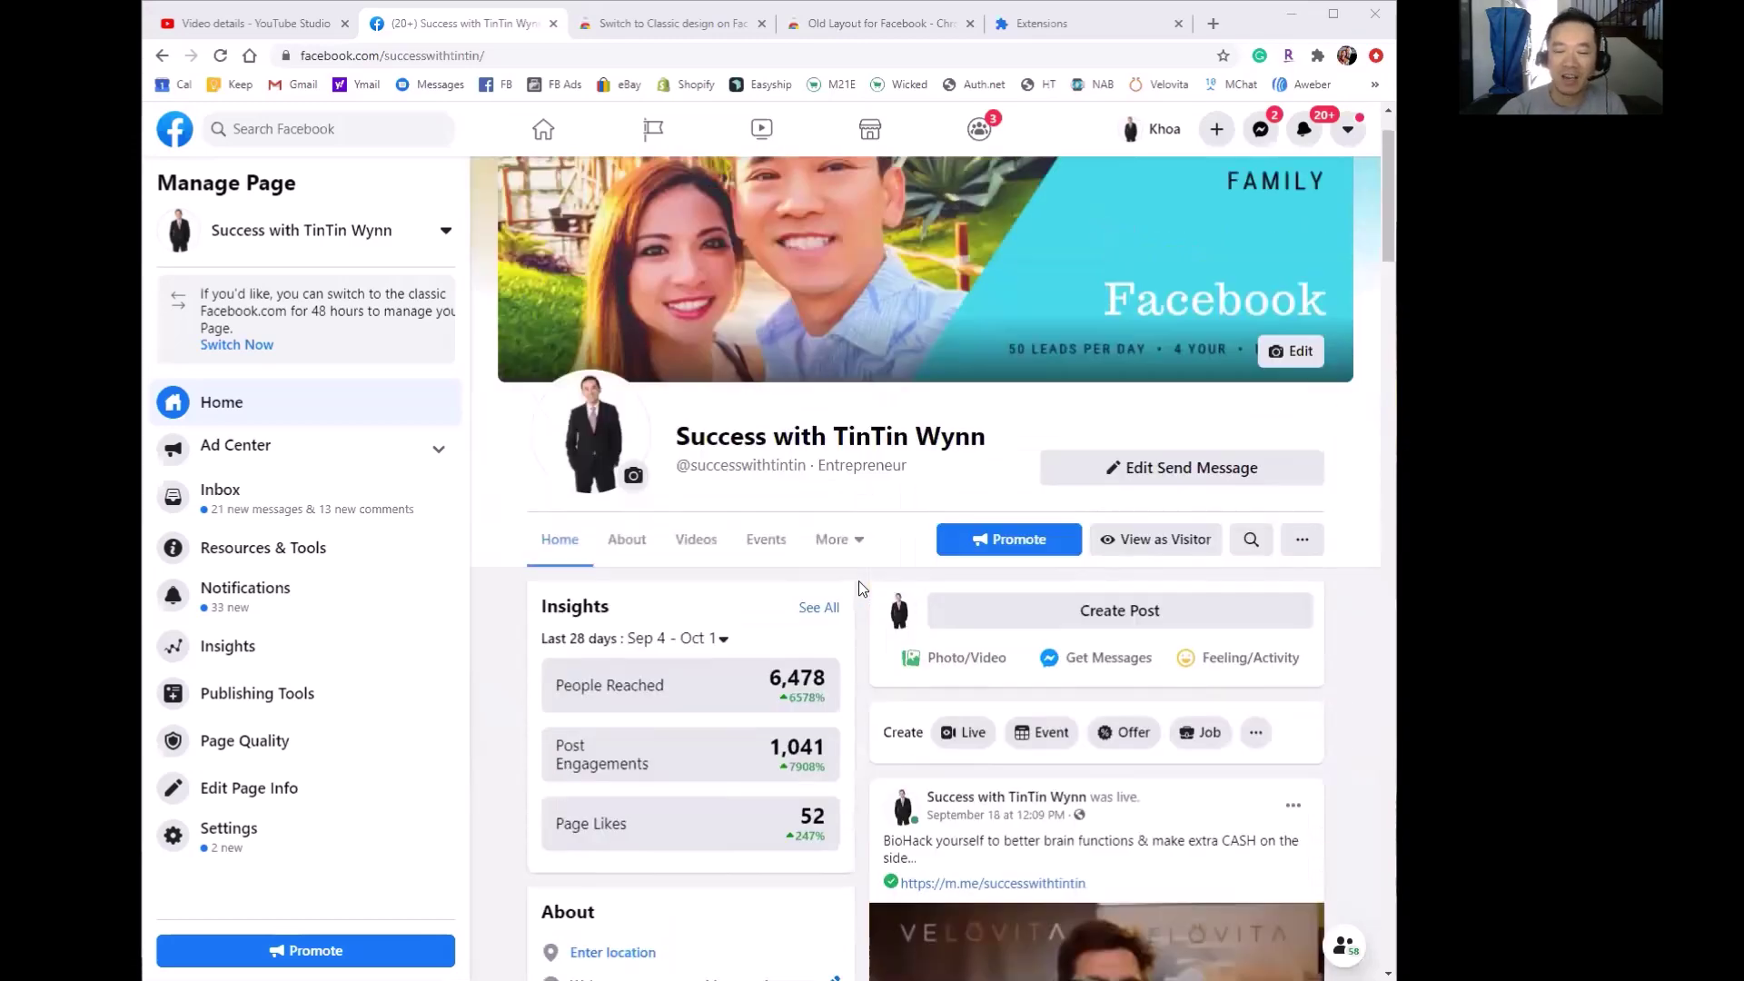
scroll(859, 587, "up", 1)
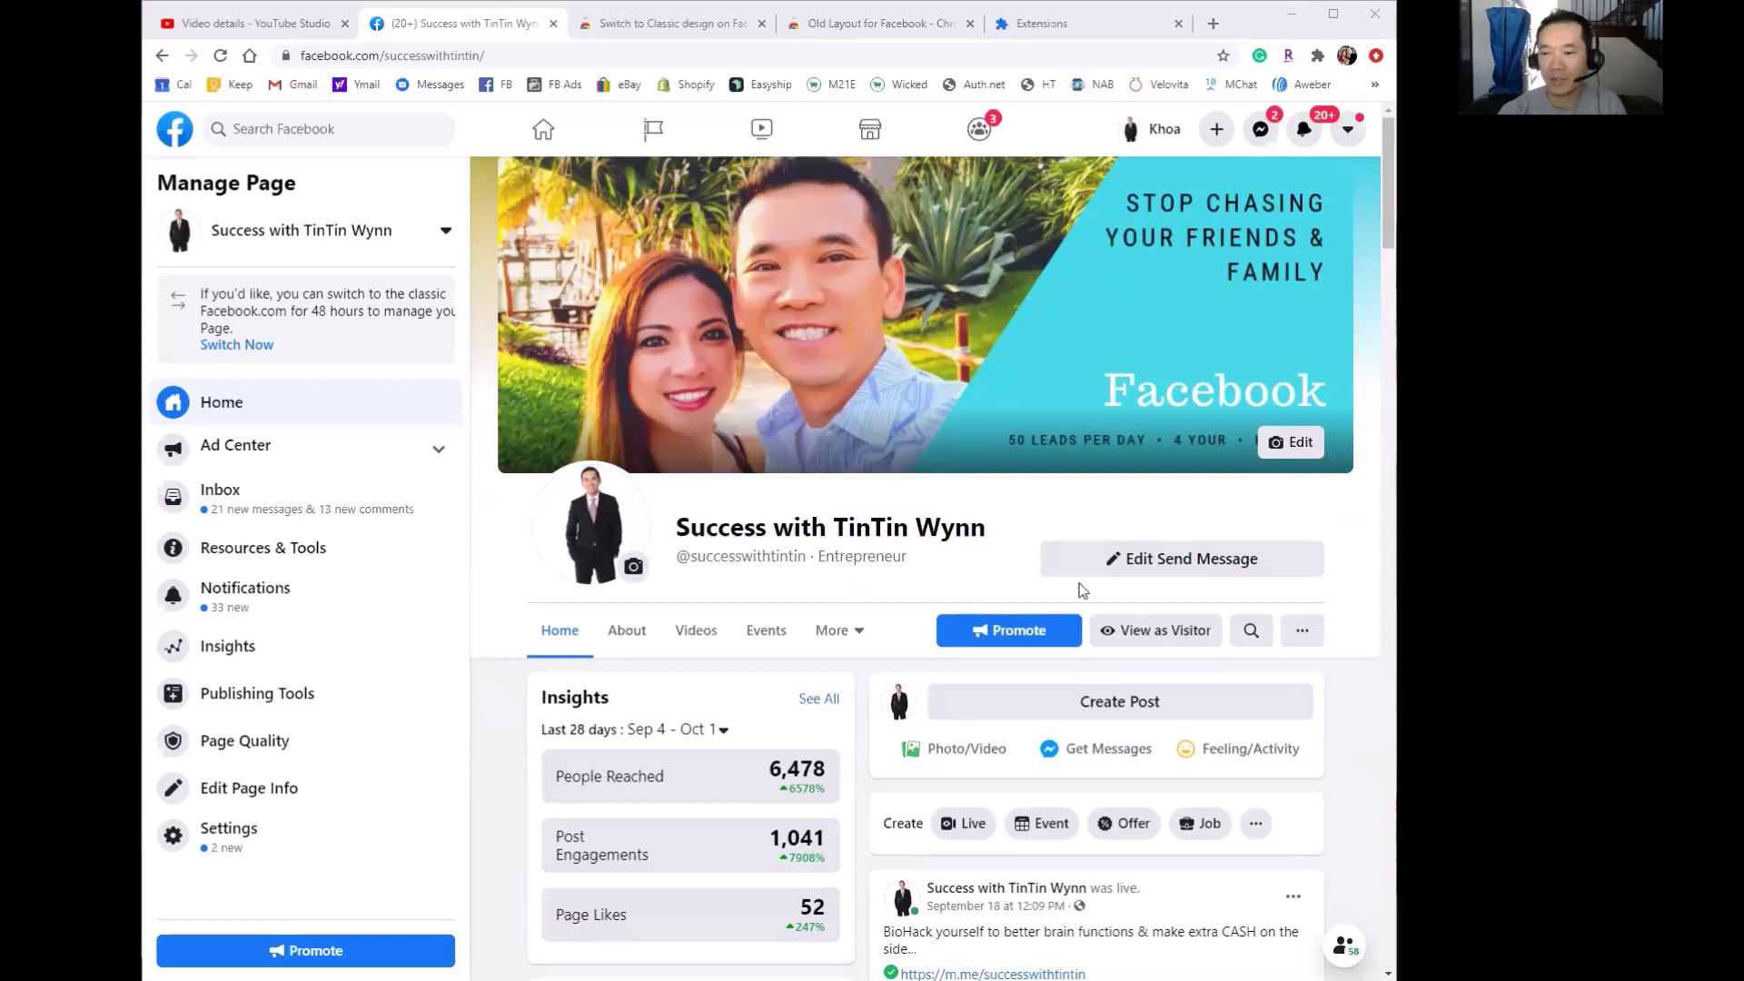
left_click(1345, 136)
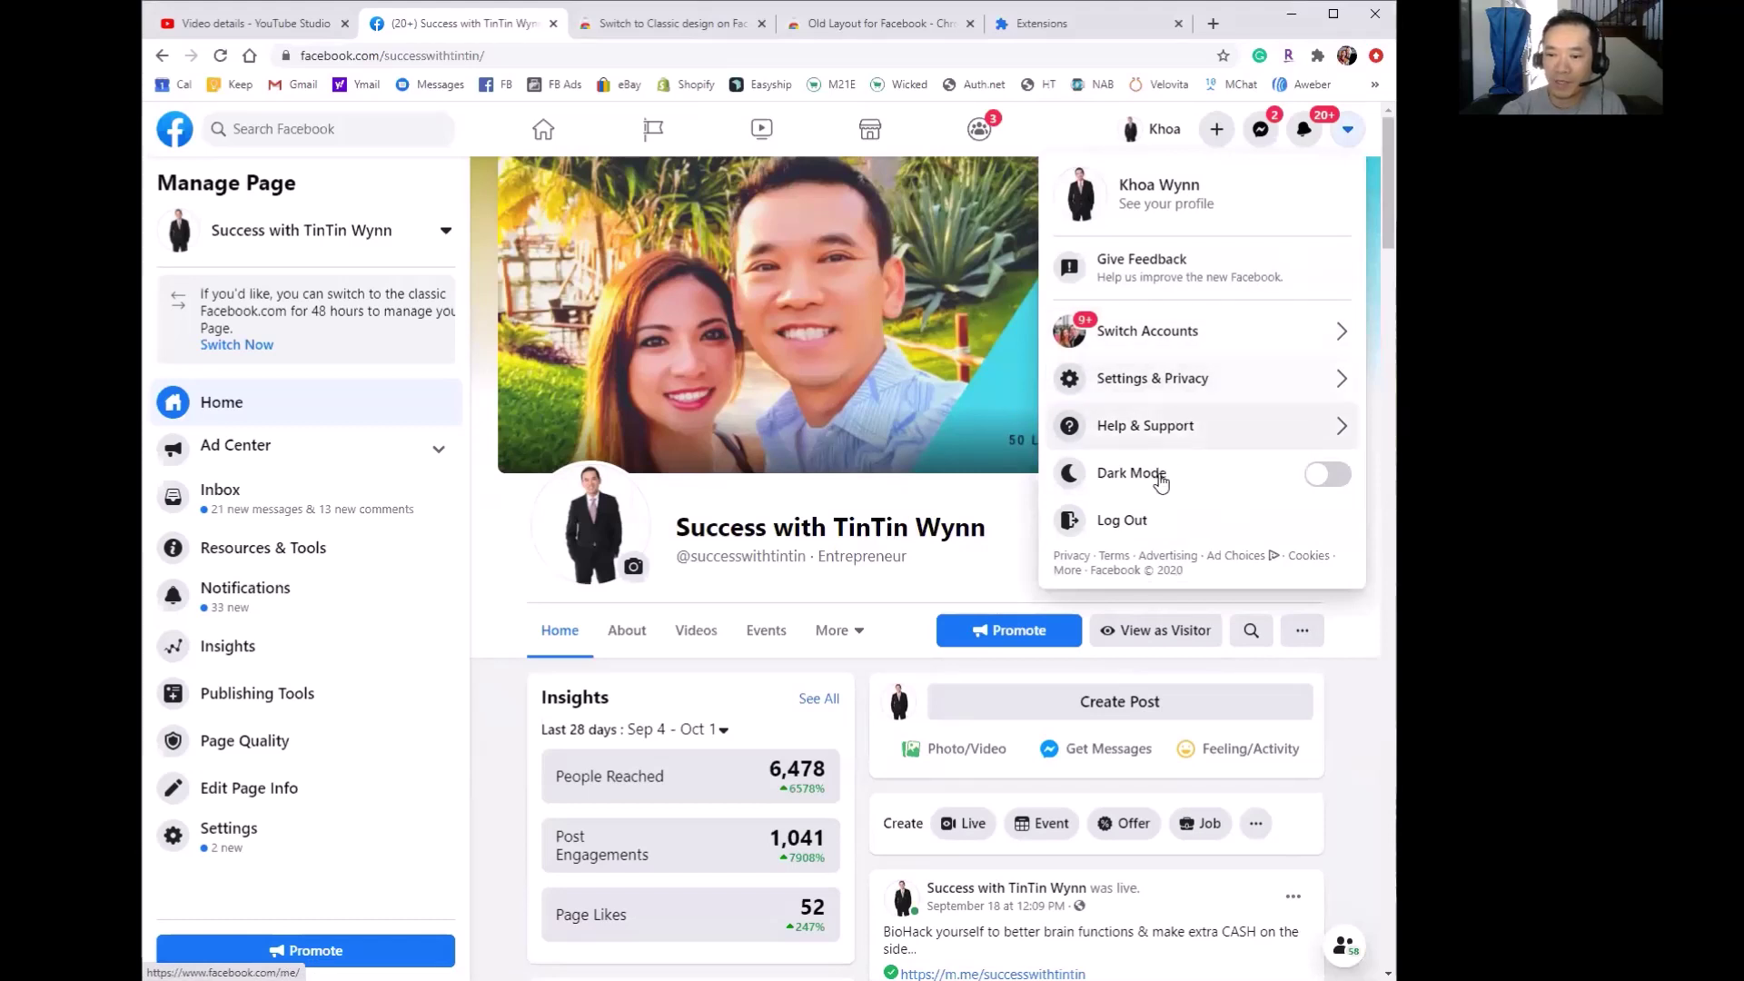
left_click(1357, 643)
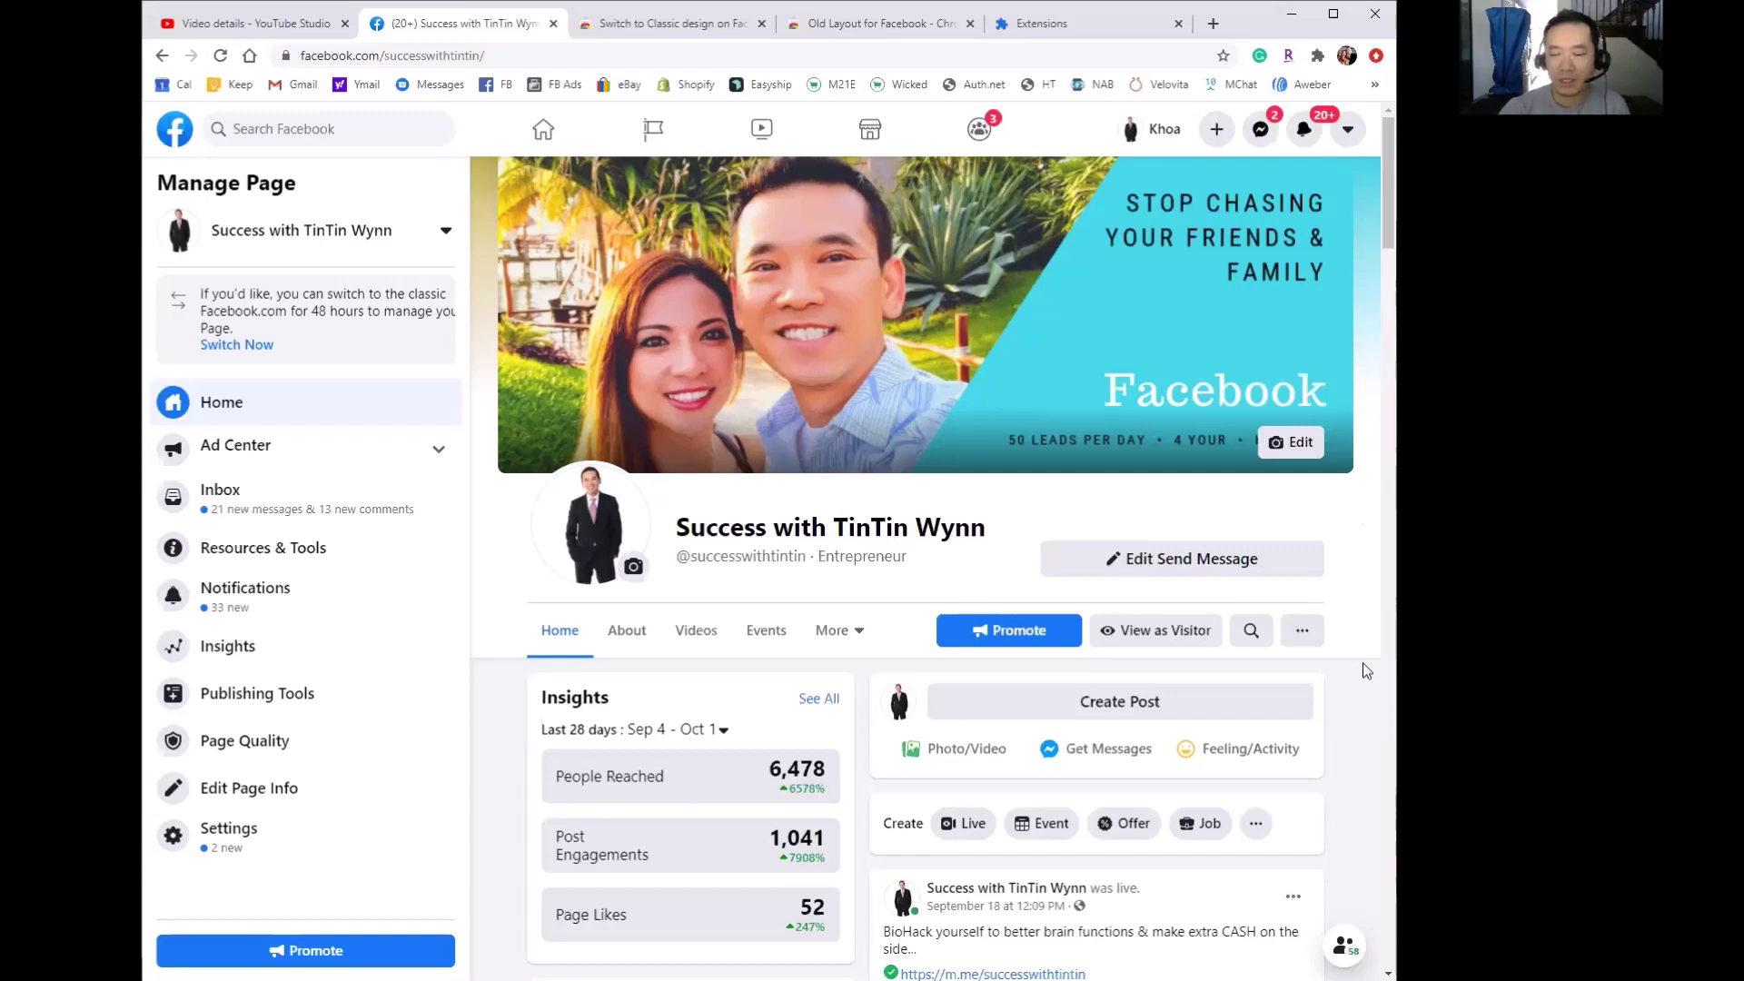
Step: Review the Page's post on how to switch back to classic Facebook on PC, including its reach and engagement
scroll(1362, 663, "down", 10)
scroll(1362, 671, "down", 4)
scroll(1362, 671, "up", 3)
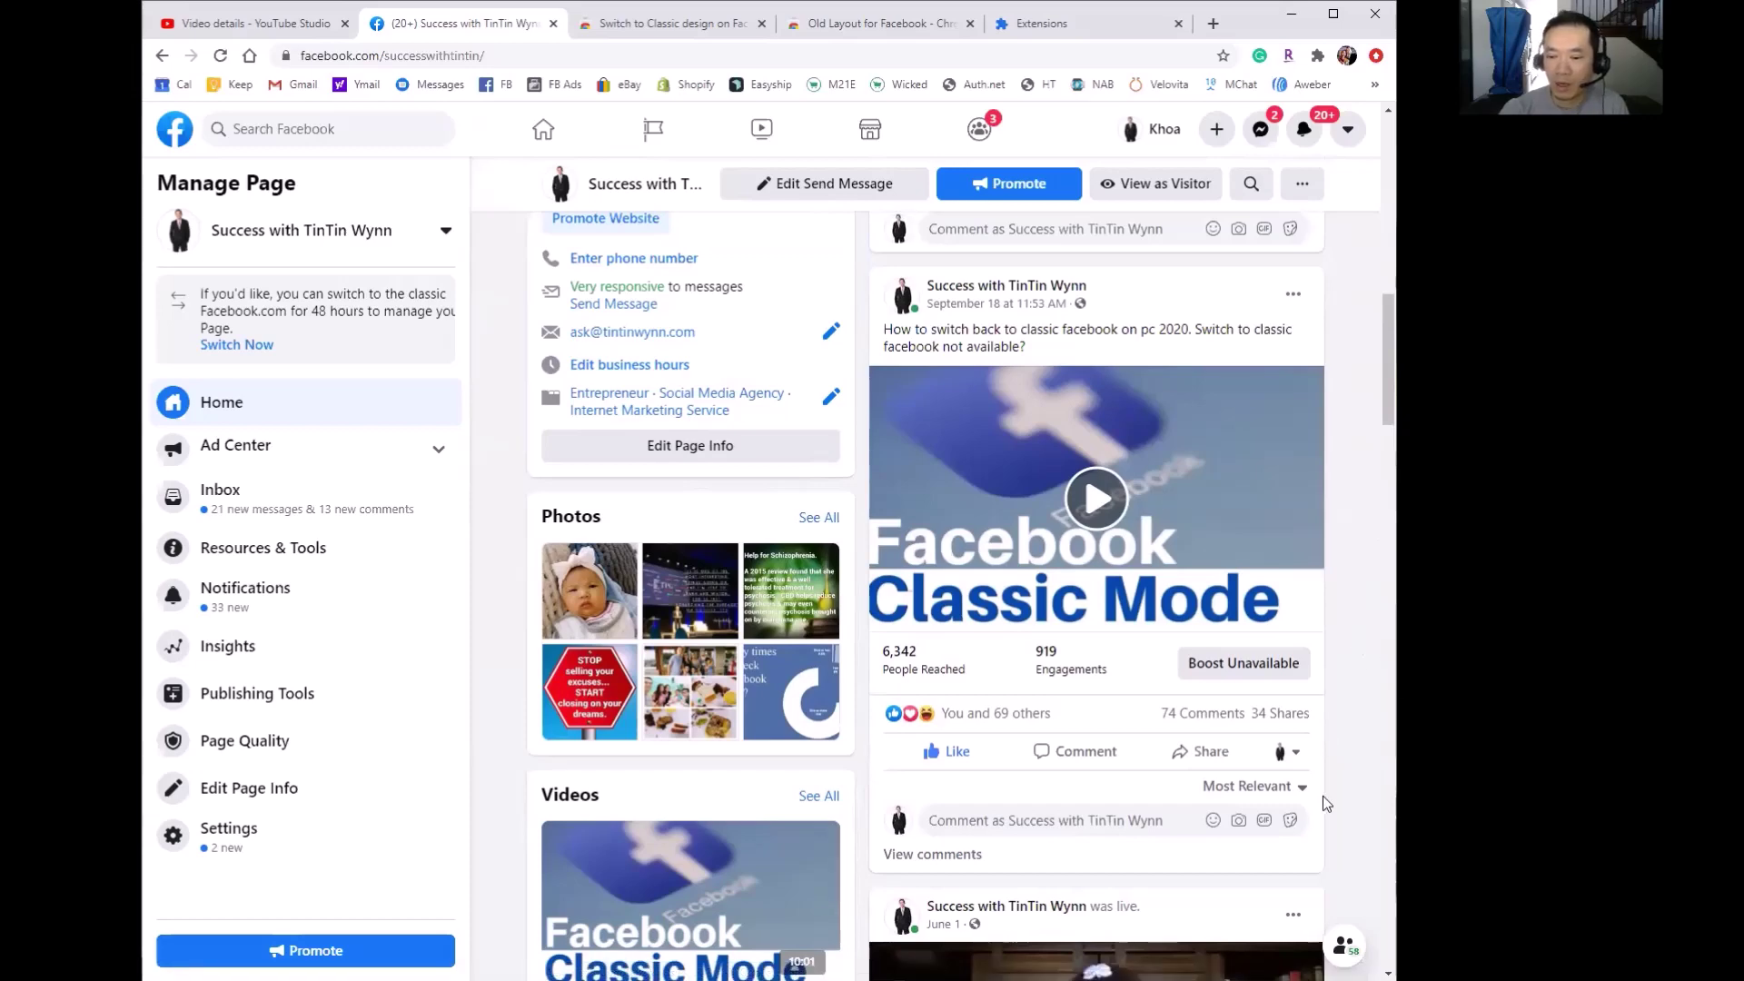
scroll(1344, 779, "down", 5)
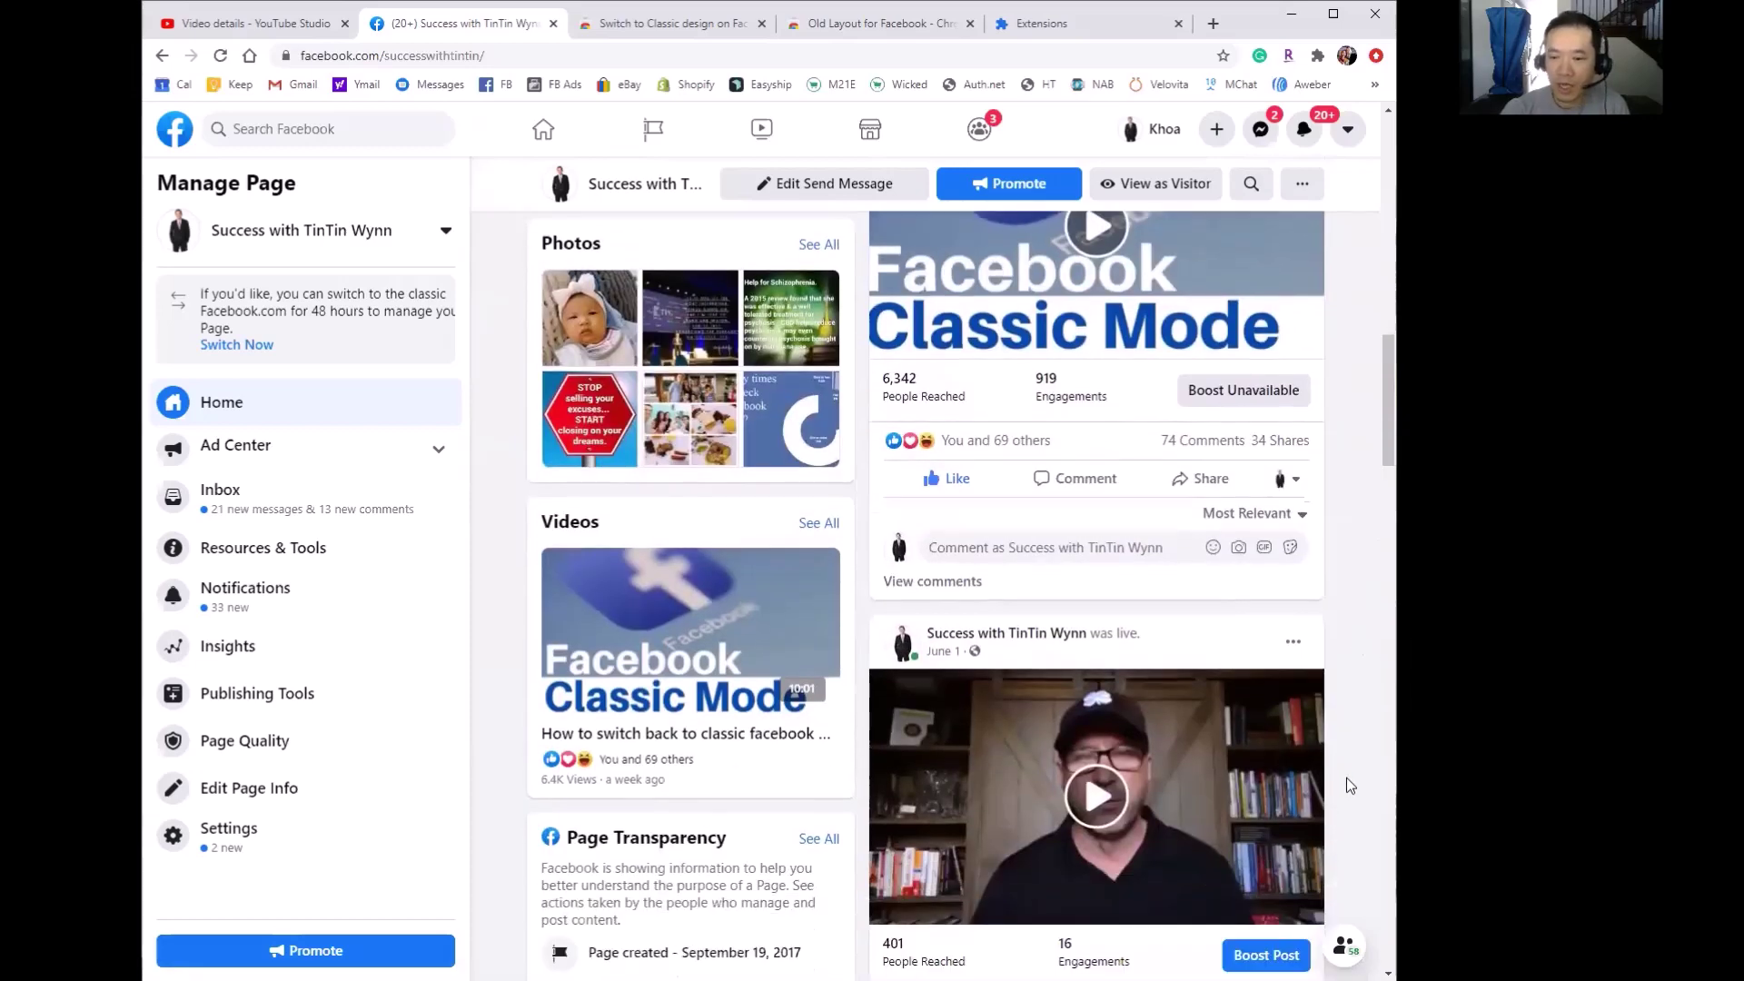
scroll(1342, 788, "up", 5)
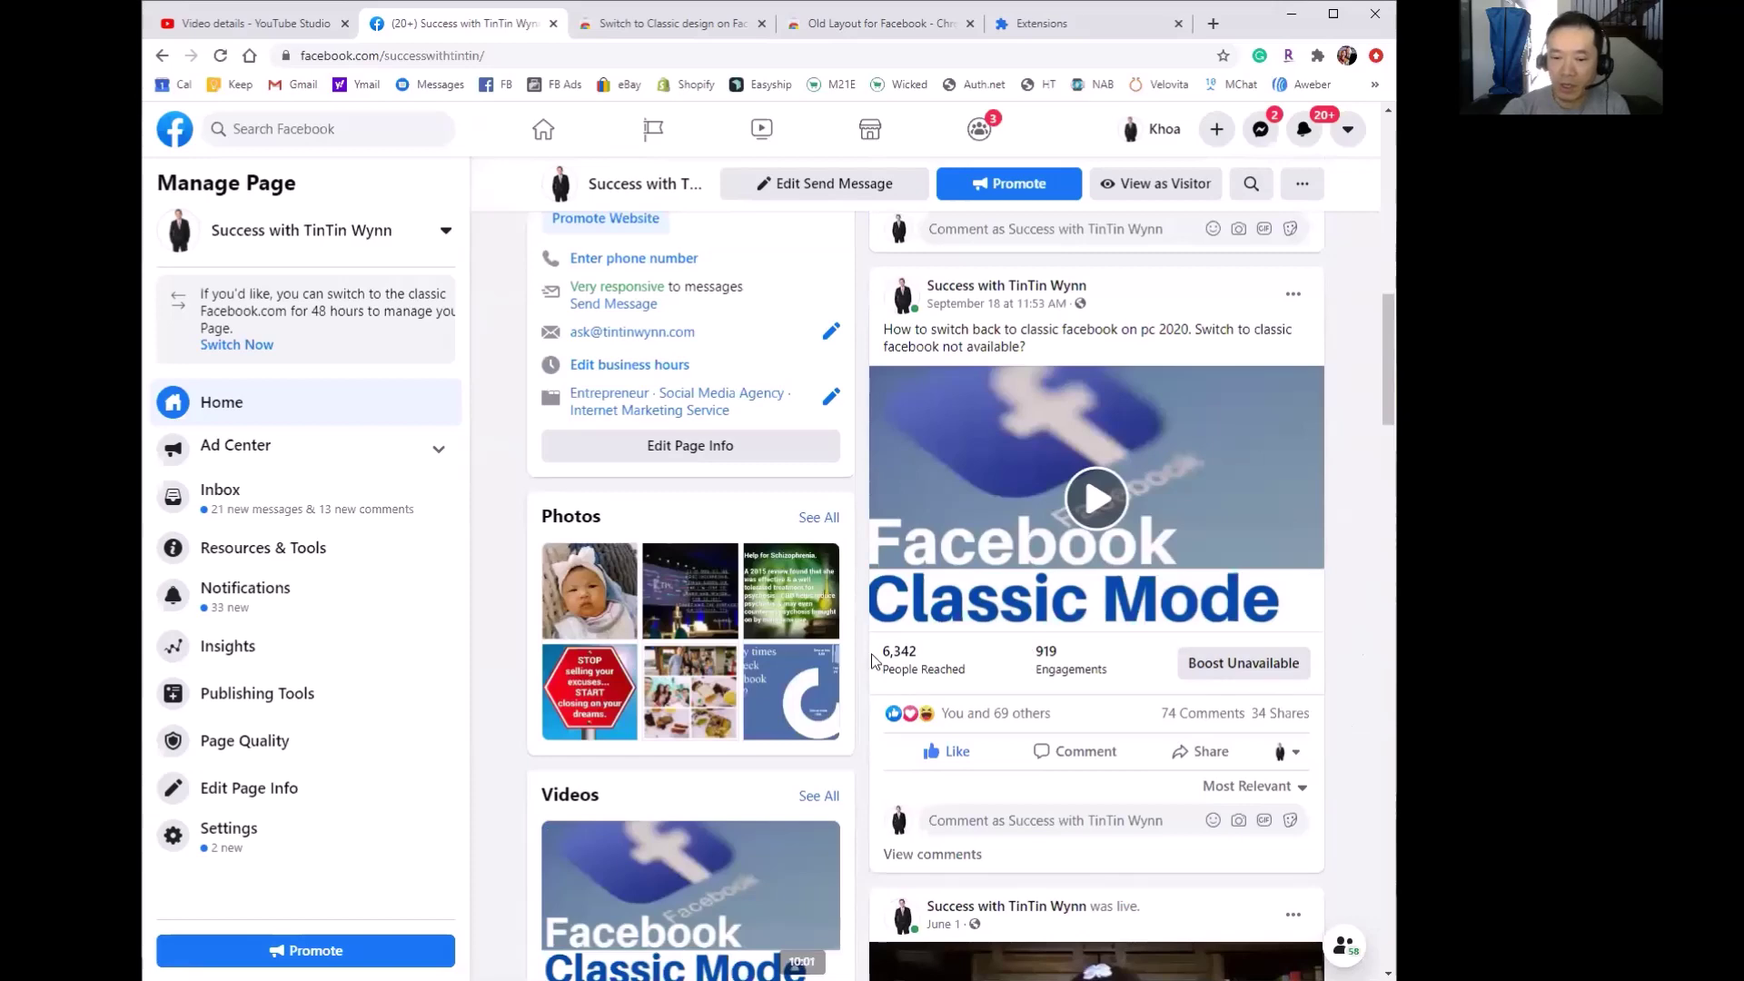
scroll(1271, 681, "up", 10)
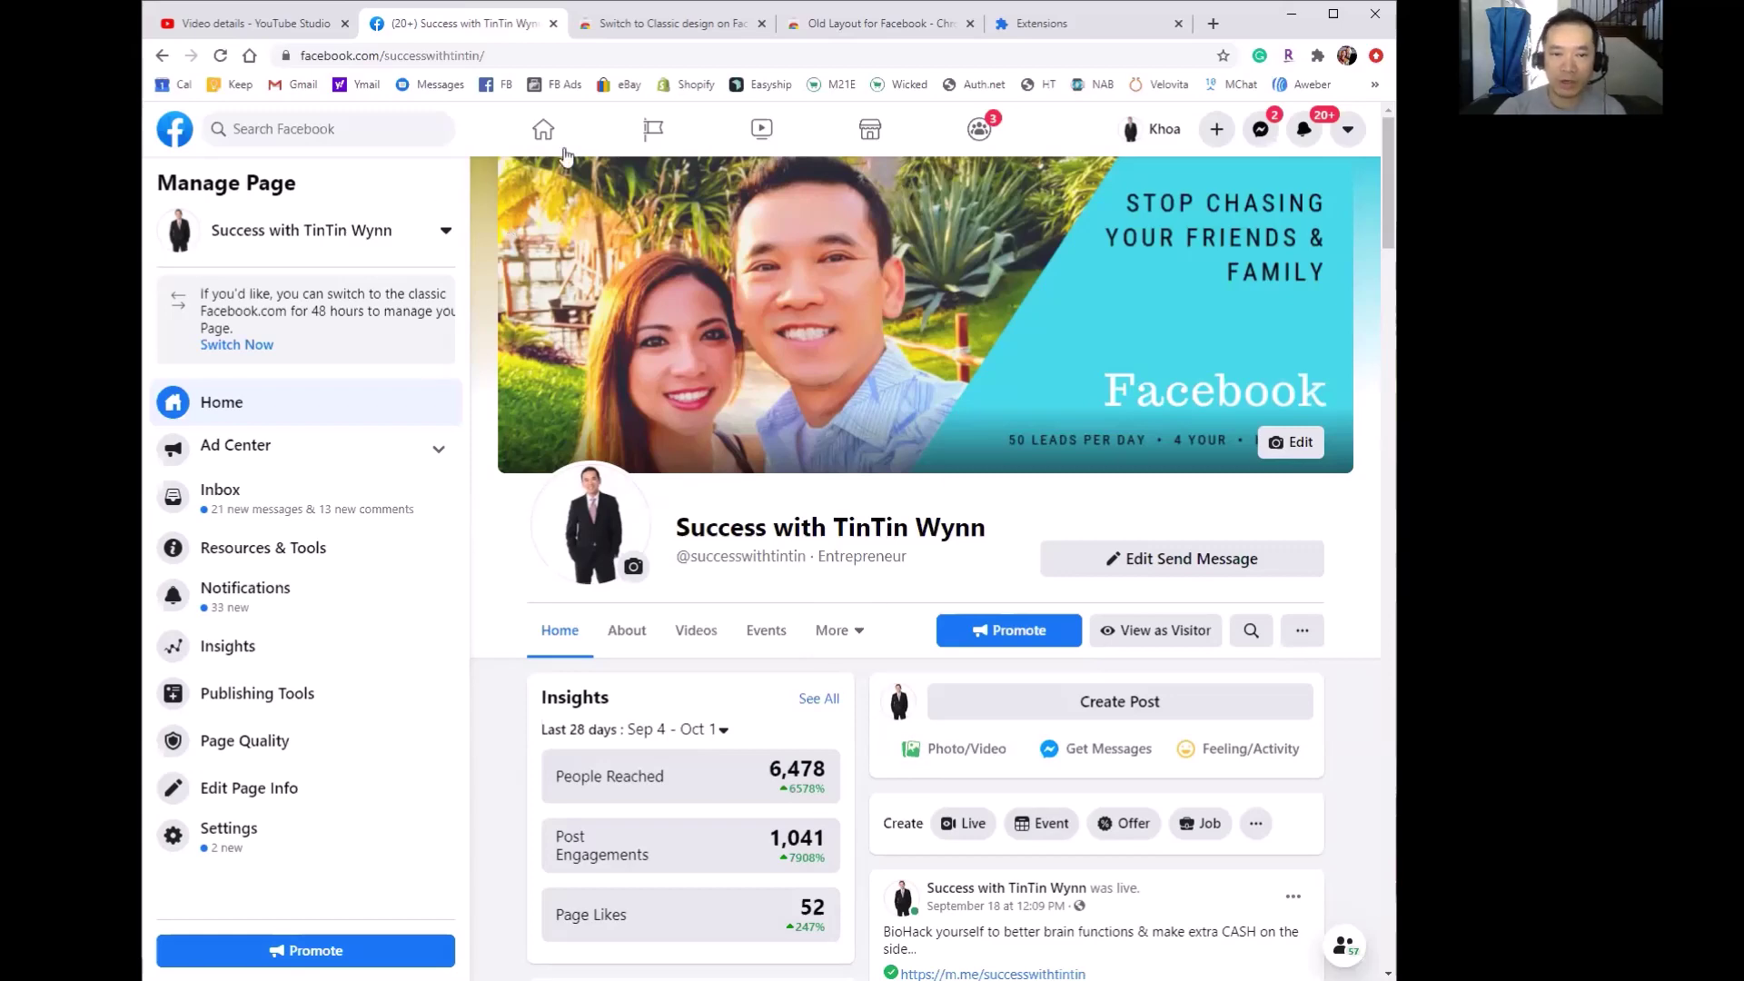
Step: View the Facebook home feed in the new layout, and return to the managed Page
left_click(543, 132)
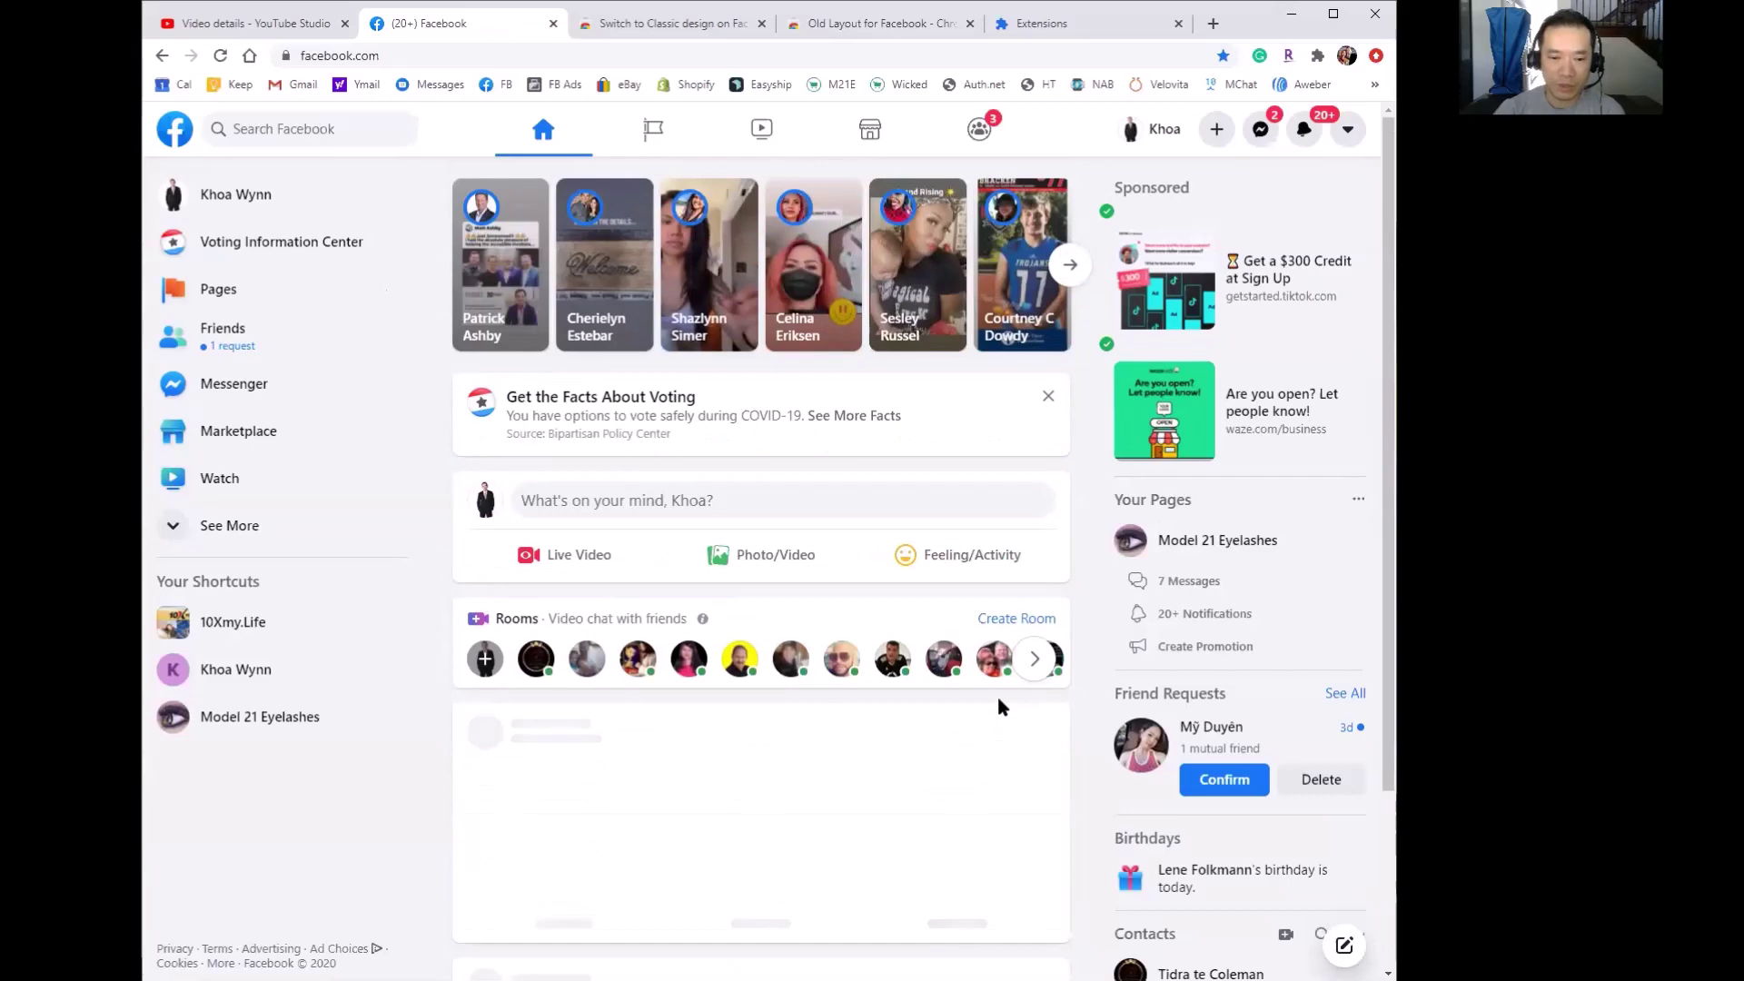
scroll(997, 695, "down", 15)
scroll(992, 677, "up", 8)
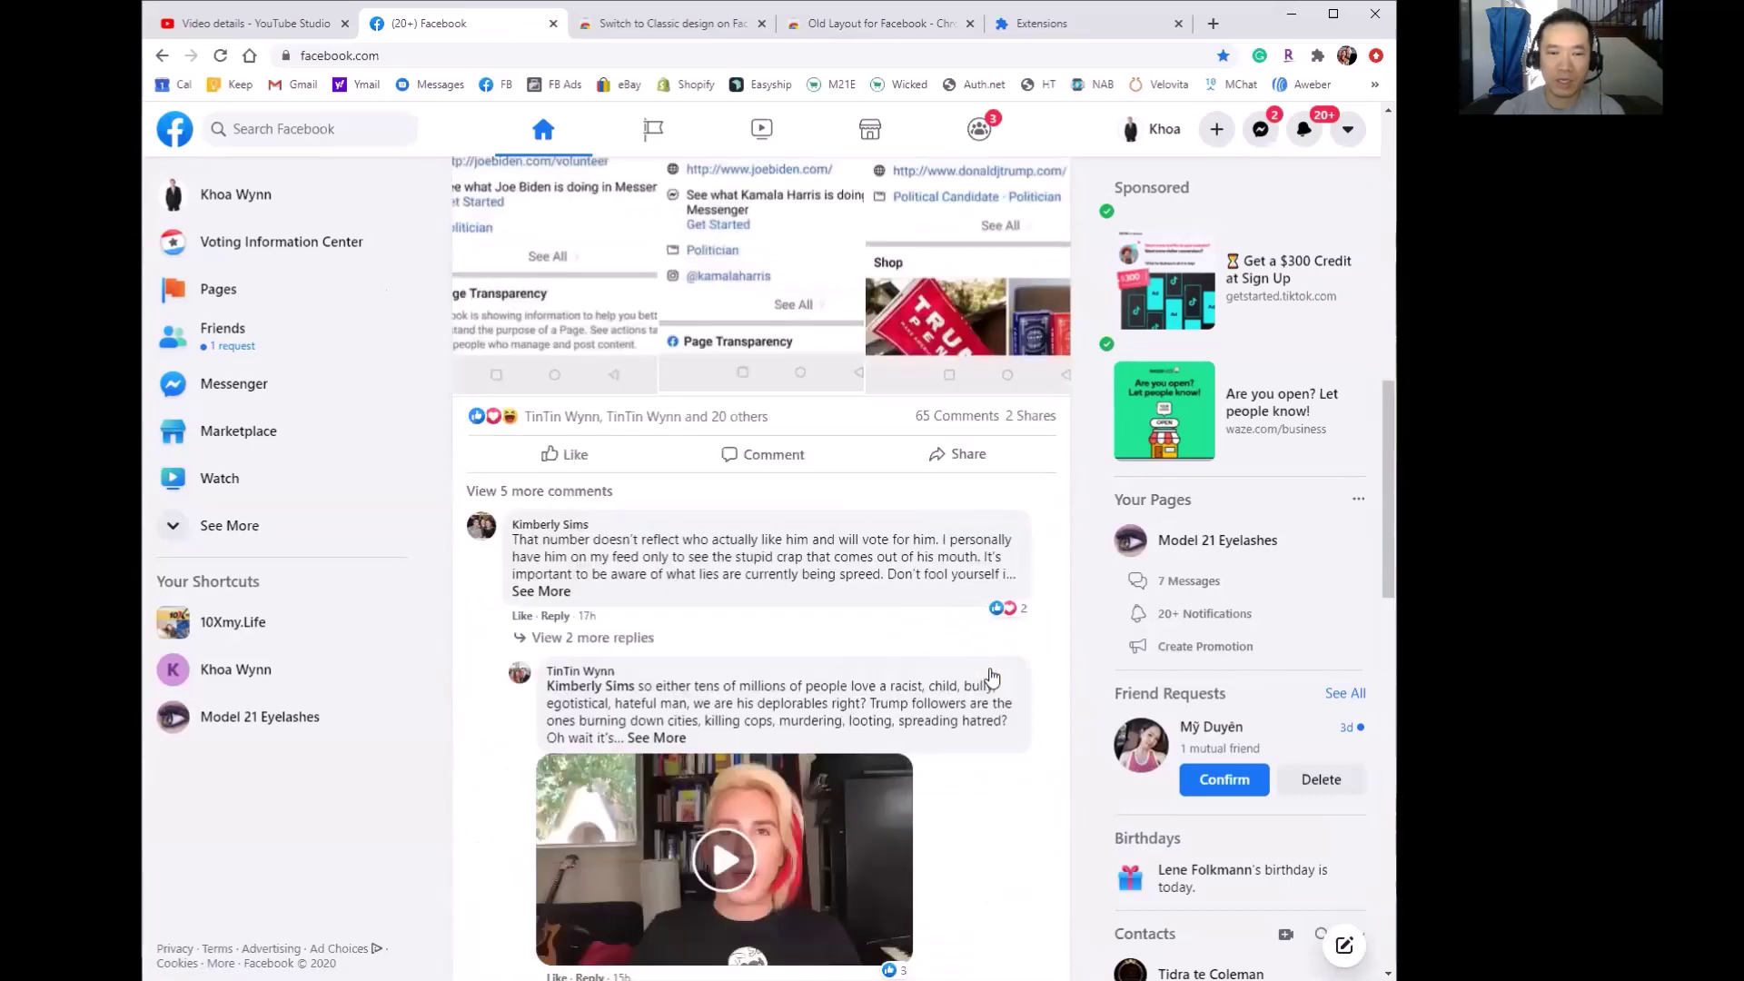
scroll(992, 676, "up", 10)
left_click(161, 55)
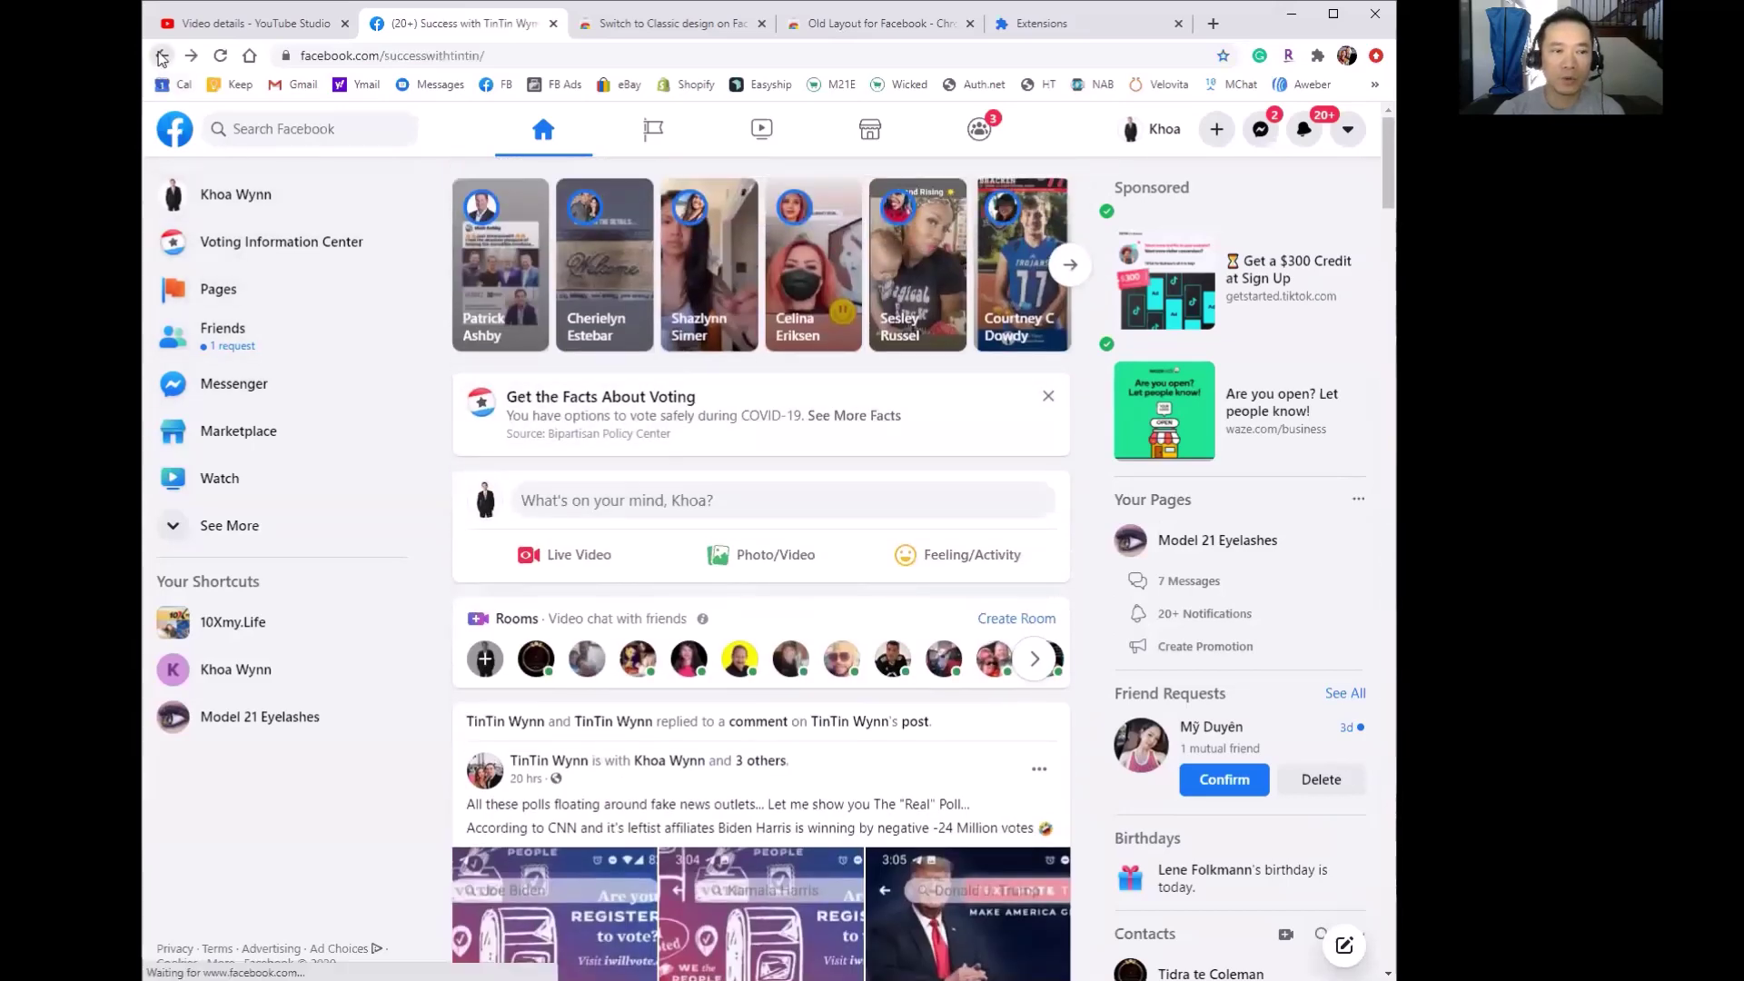
scroll(1186, 527, "up", 1)
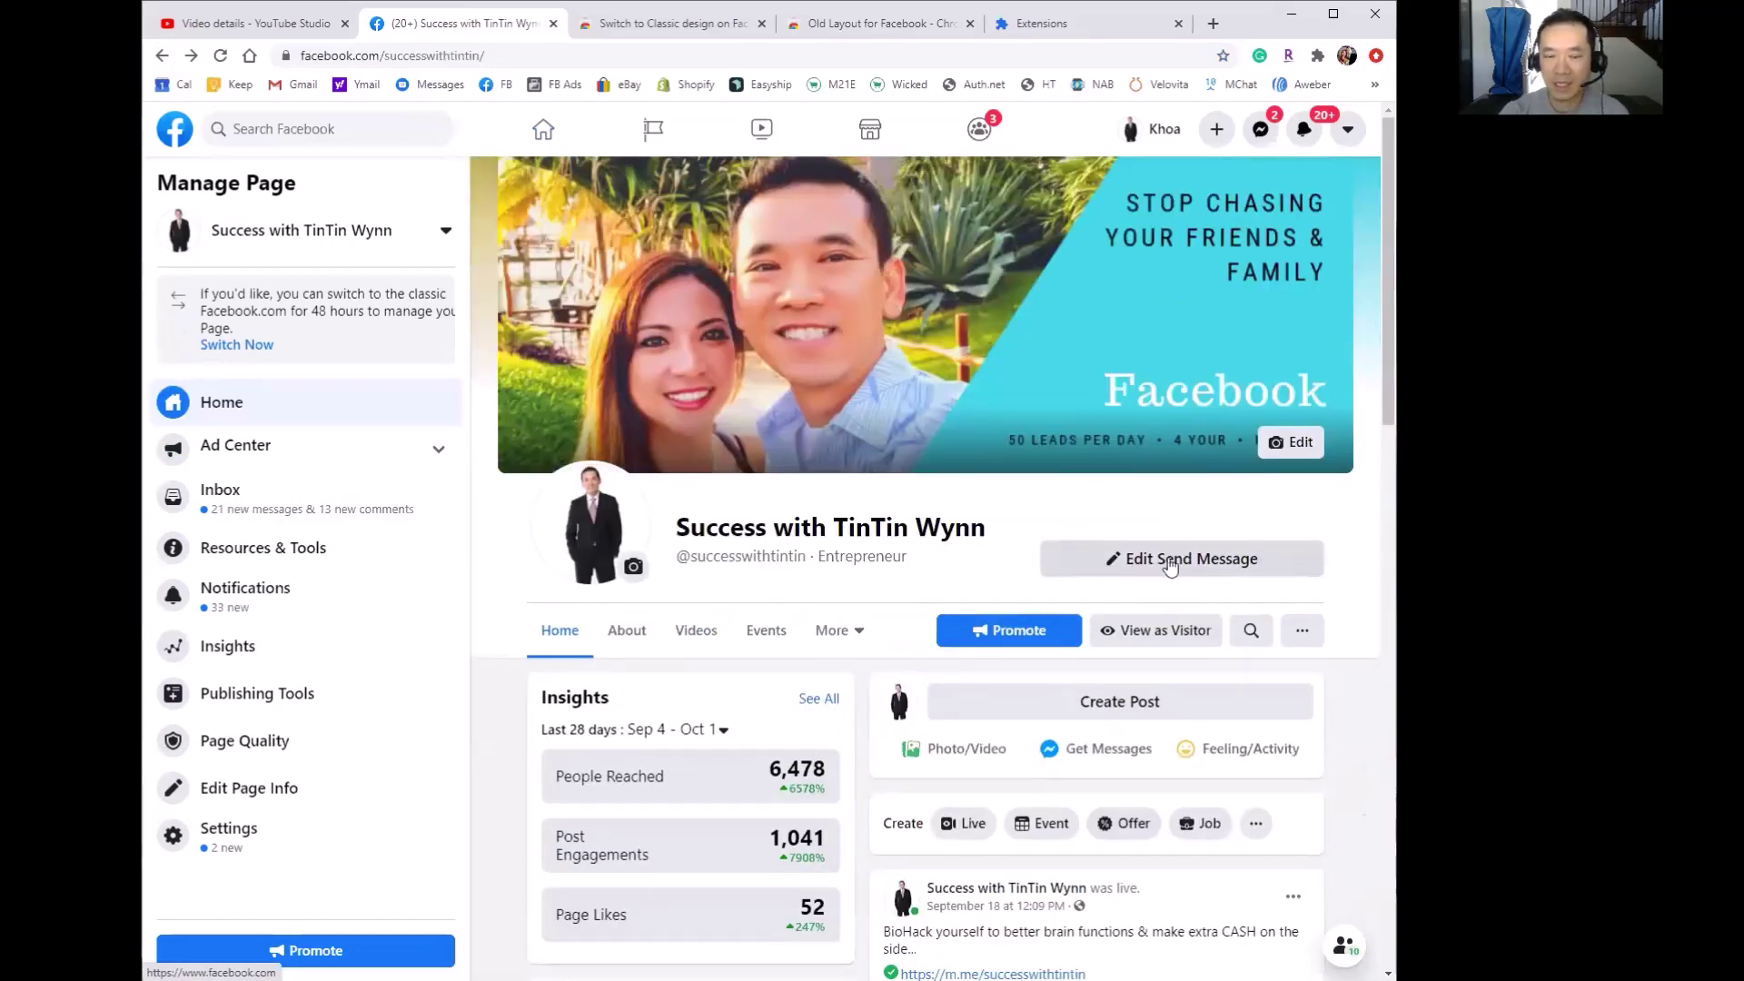
scroll(1155, 681, "down", 5)
scroll(1163, 688, "up", 5)
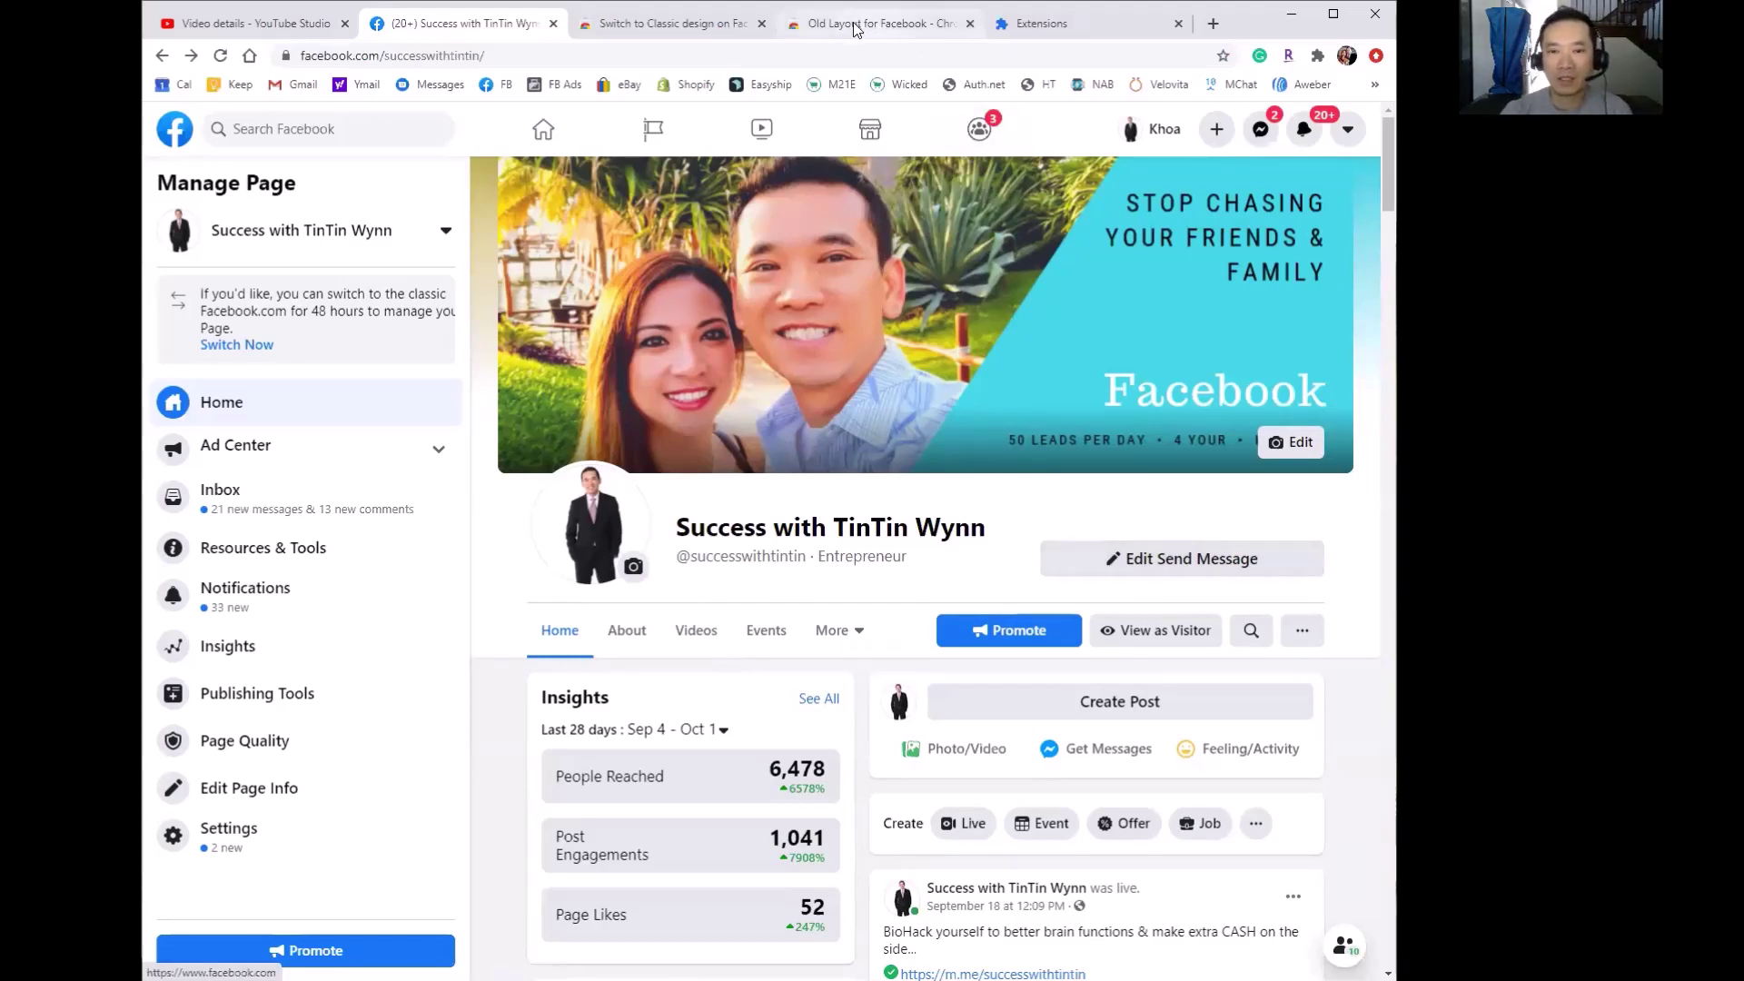
Step: Enable the "Switch to Classic design on Facebook" extension in Chrome's extension manager
left_click(655, 30)
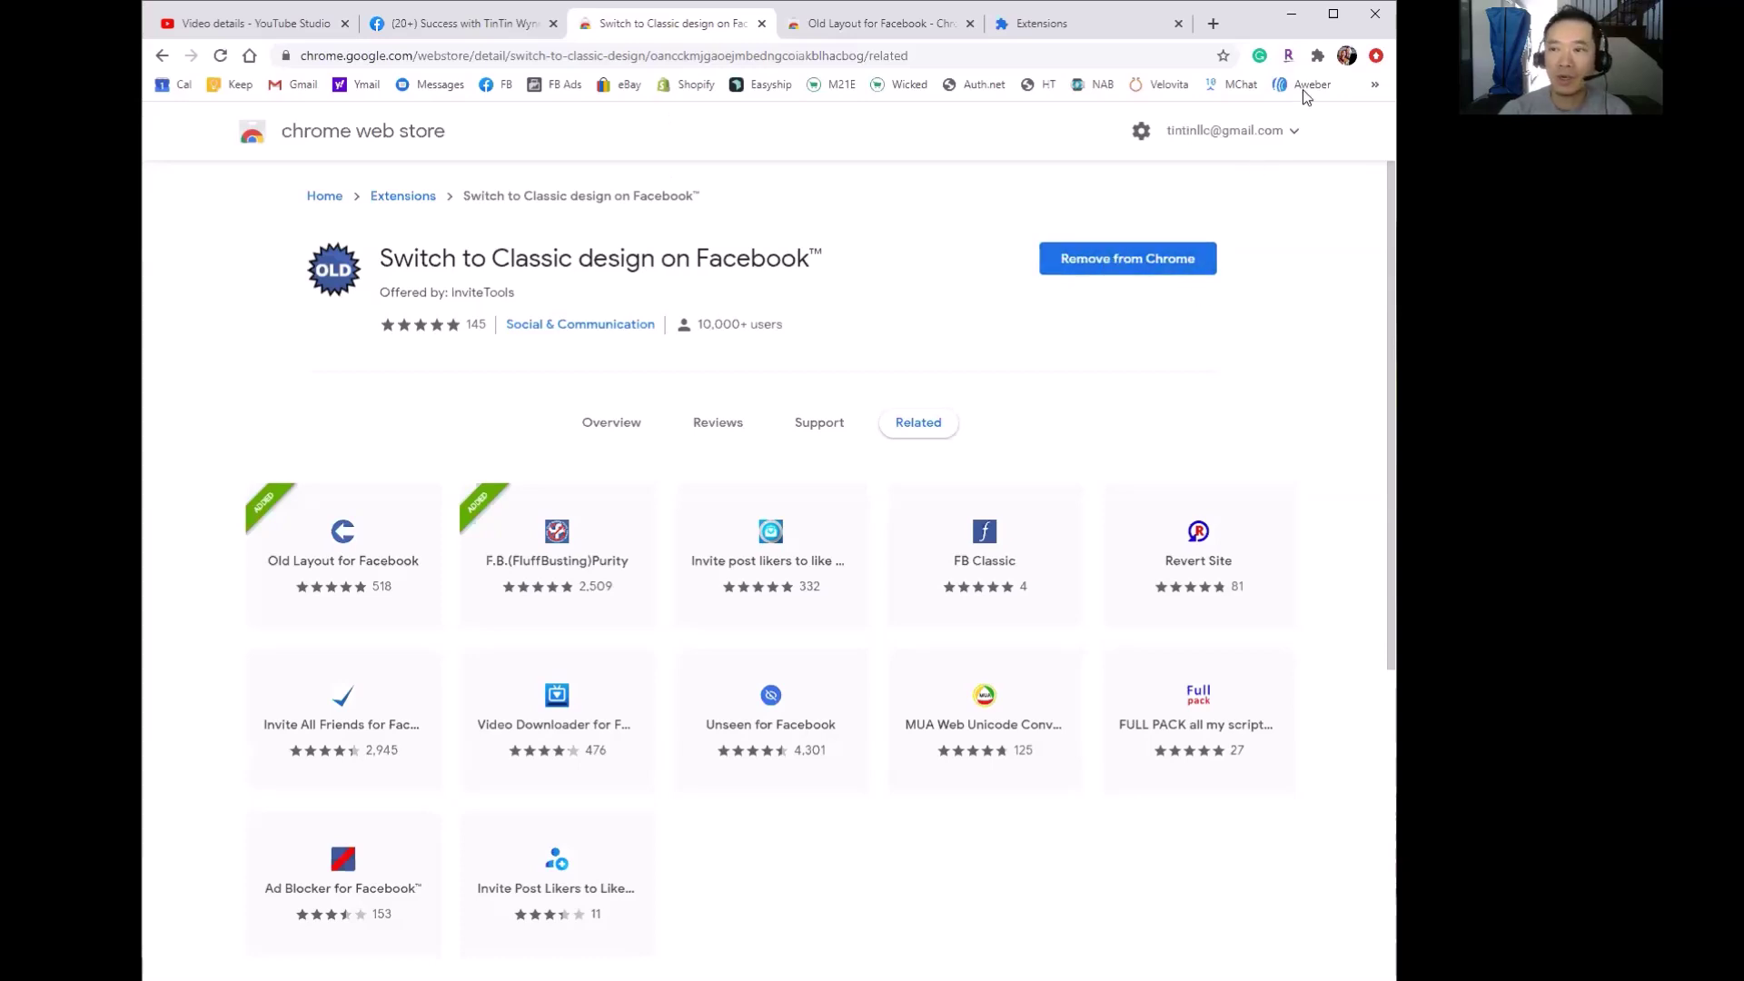
left_click(1318, 56)
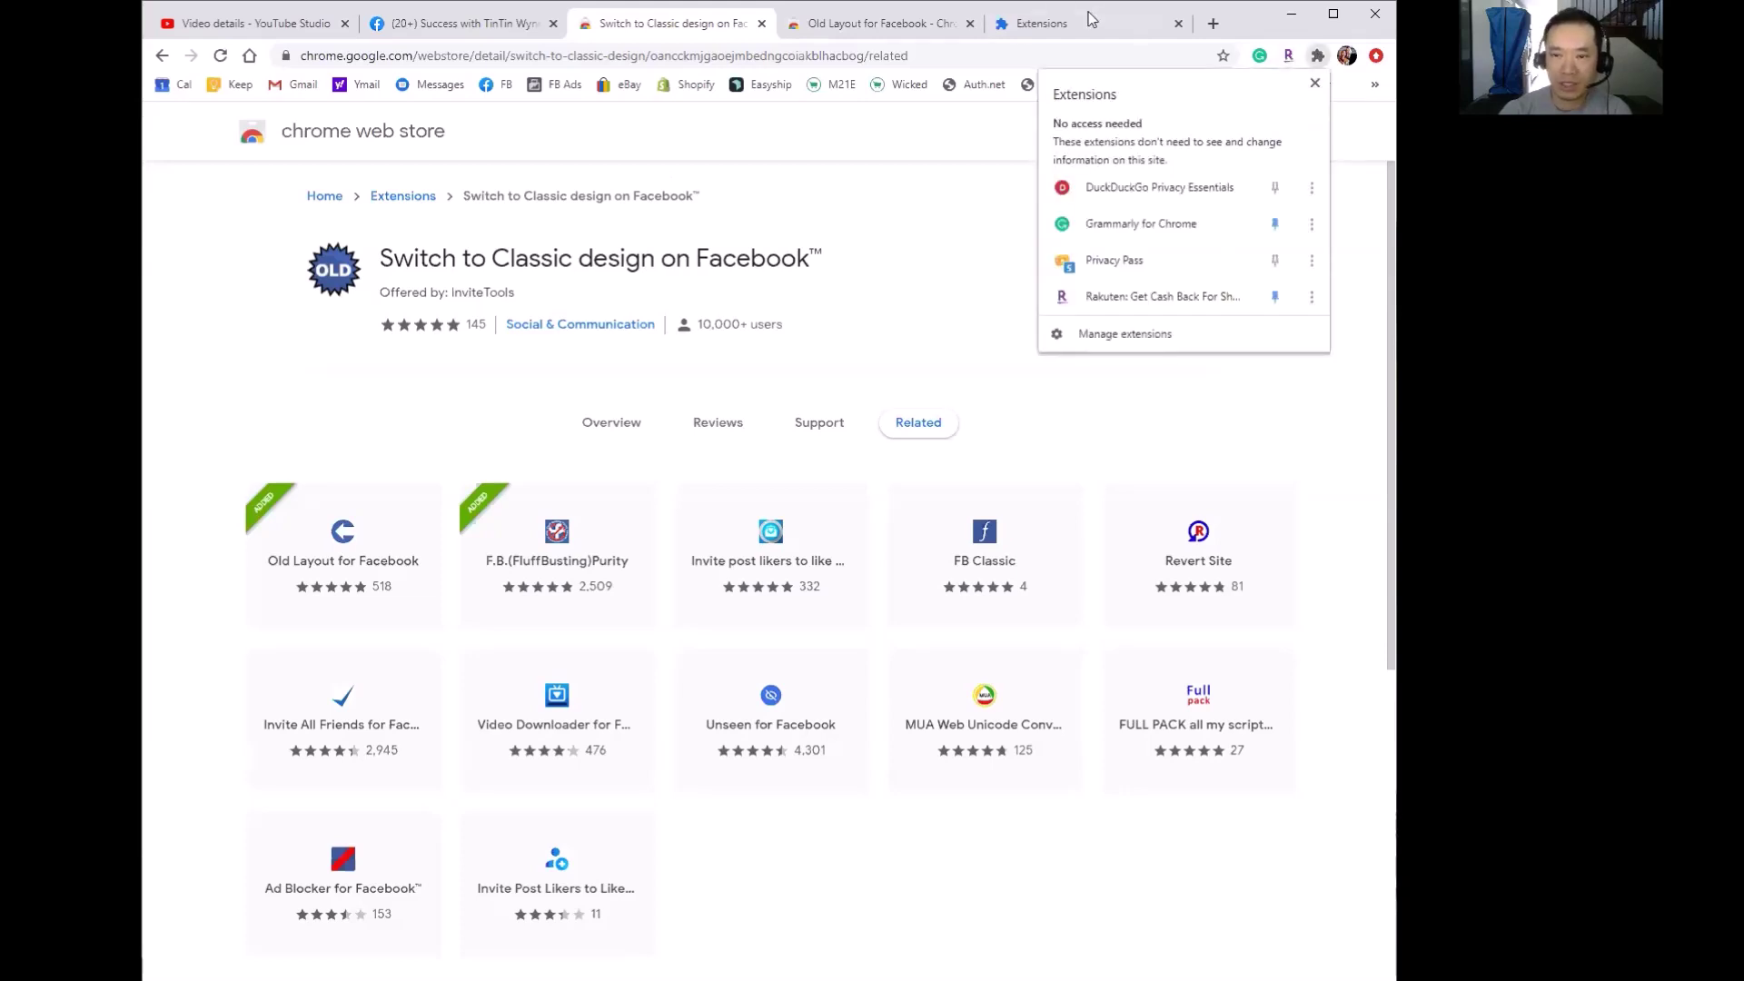
left_click(1088, 18)
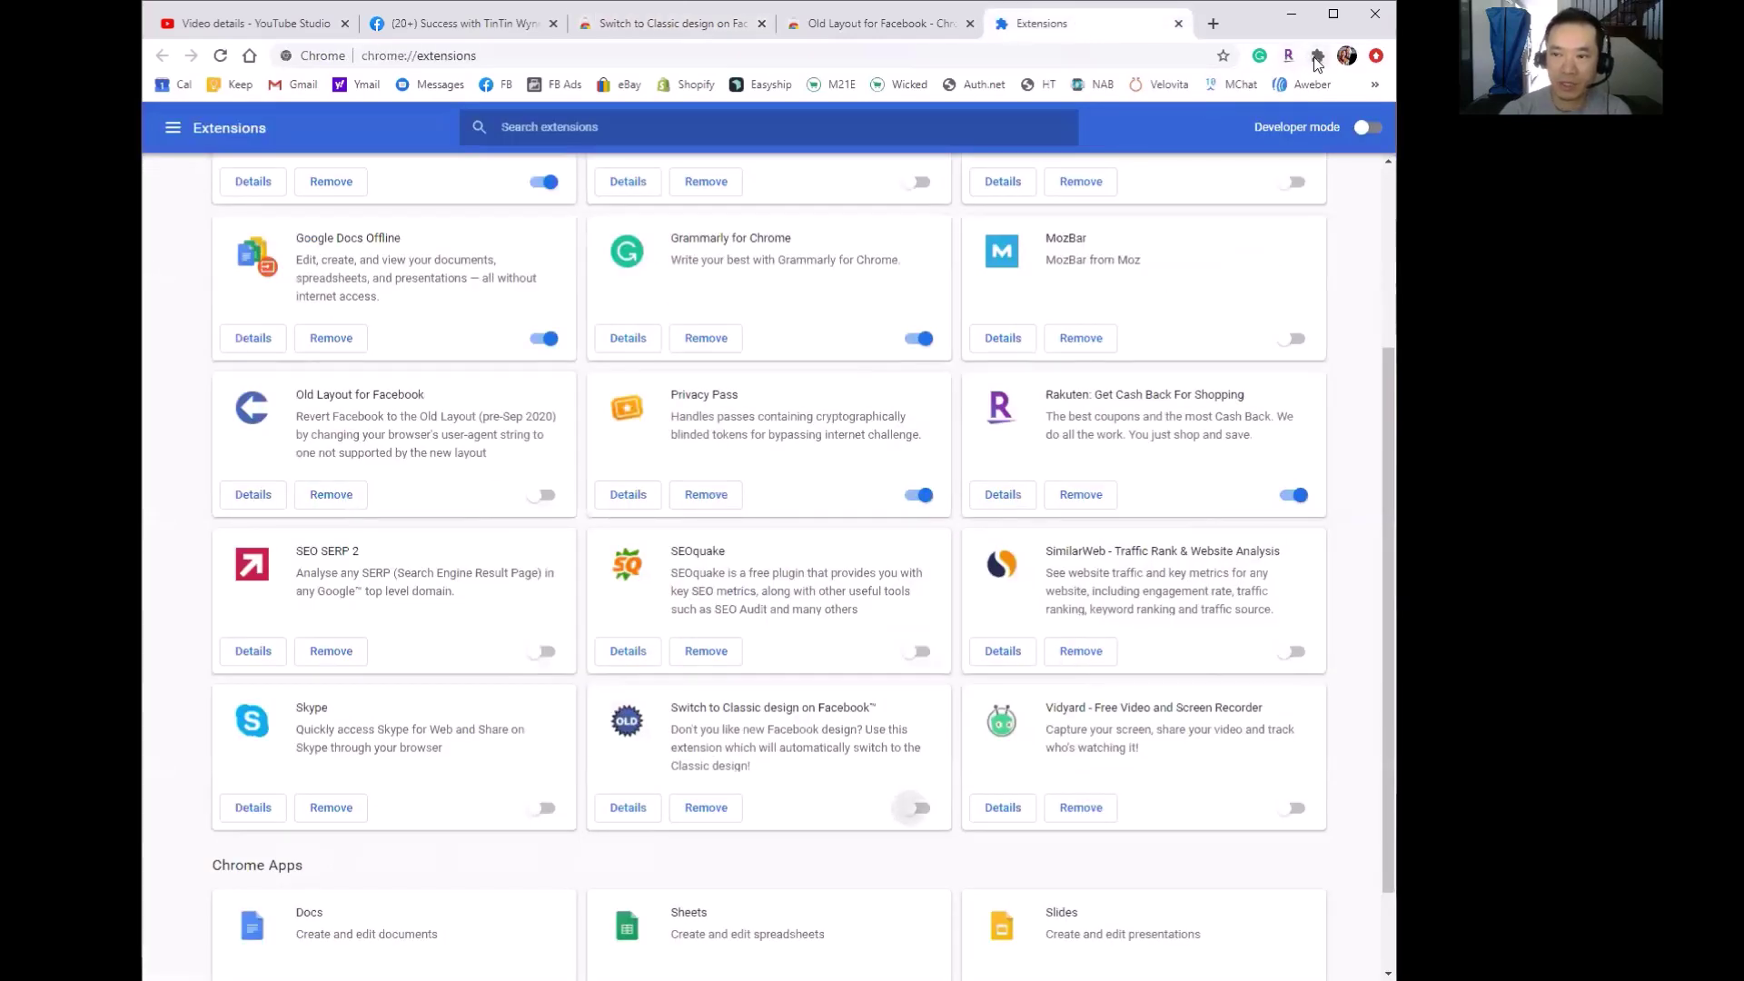
scroll(925, 653, "down", 2)
left_click_drag(670, 595, 853, 596)
left_click(840, 669)
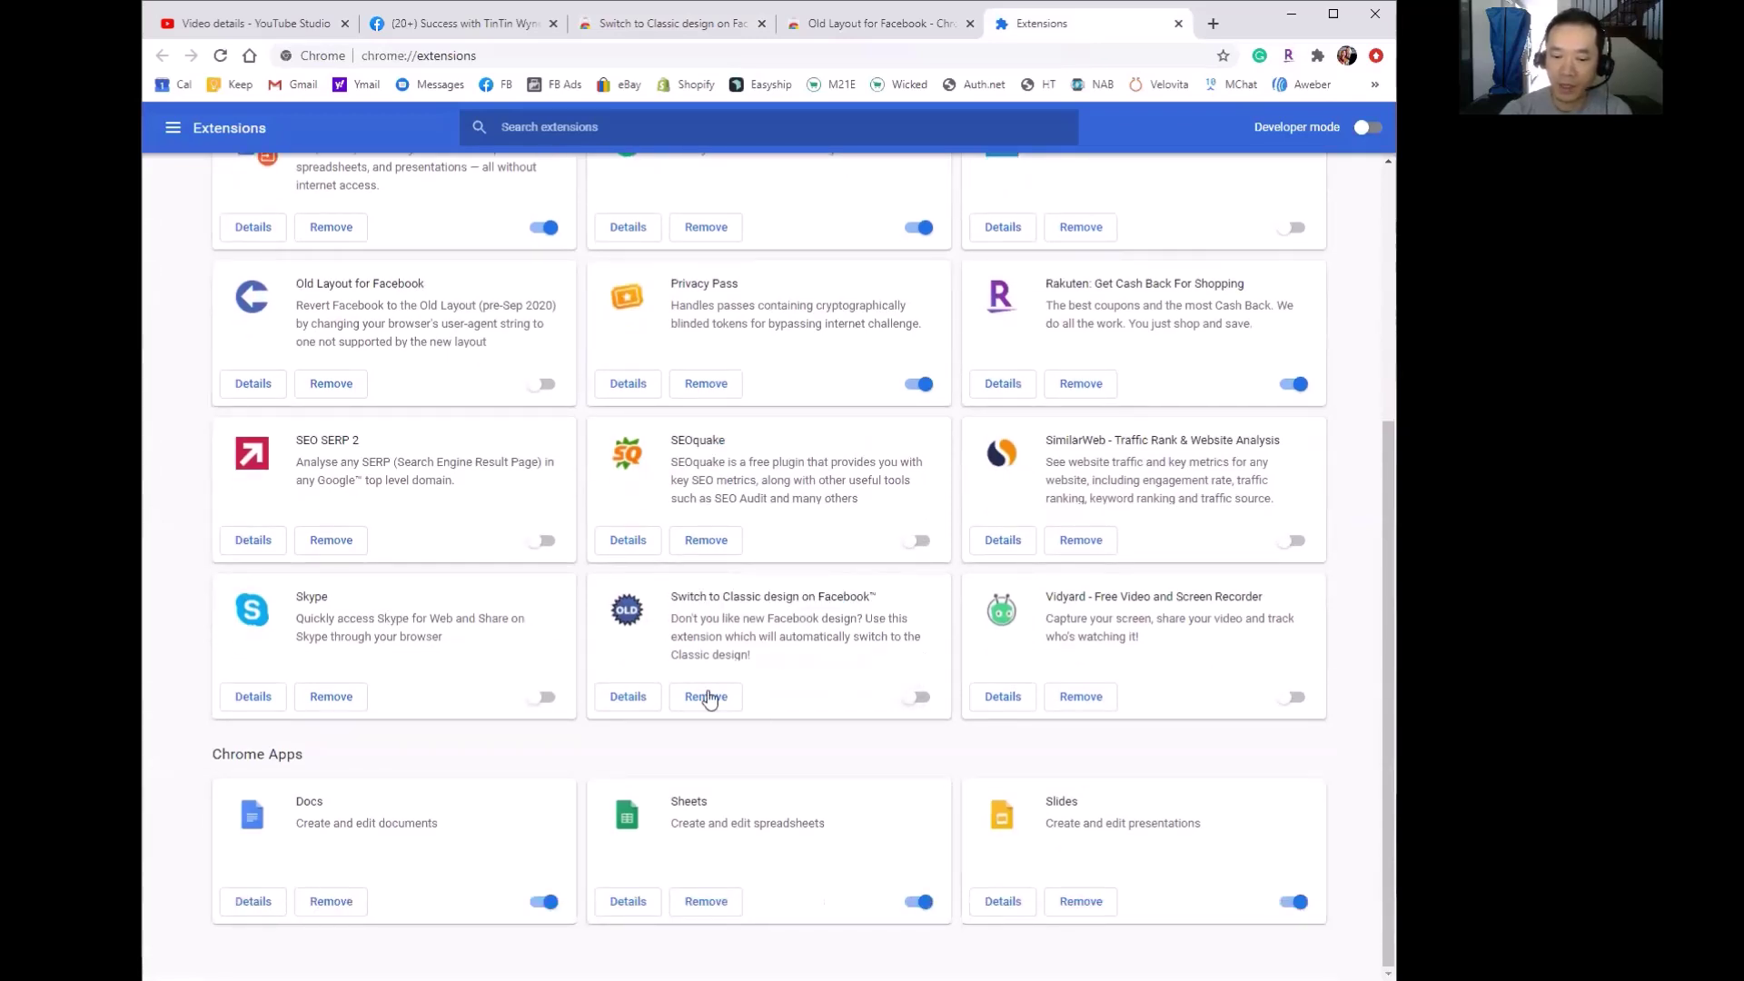
left_click(917, 697)
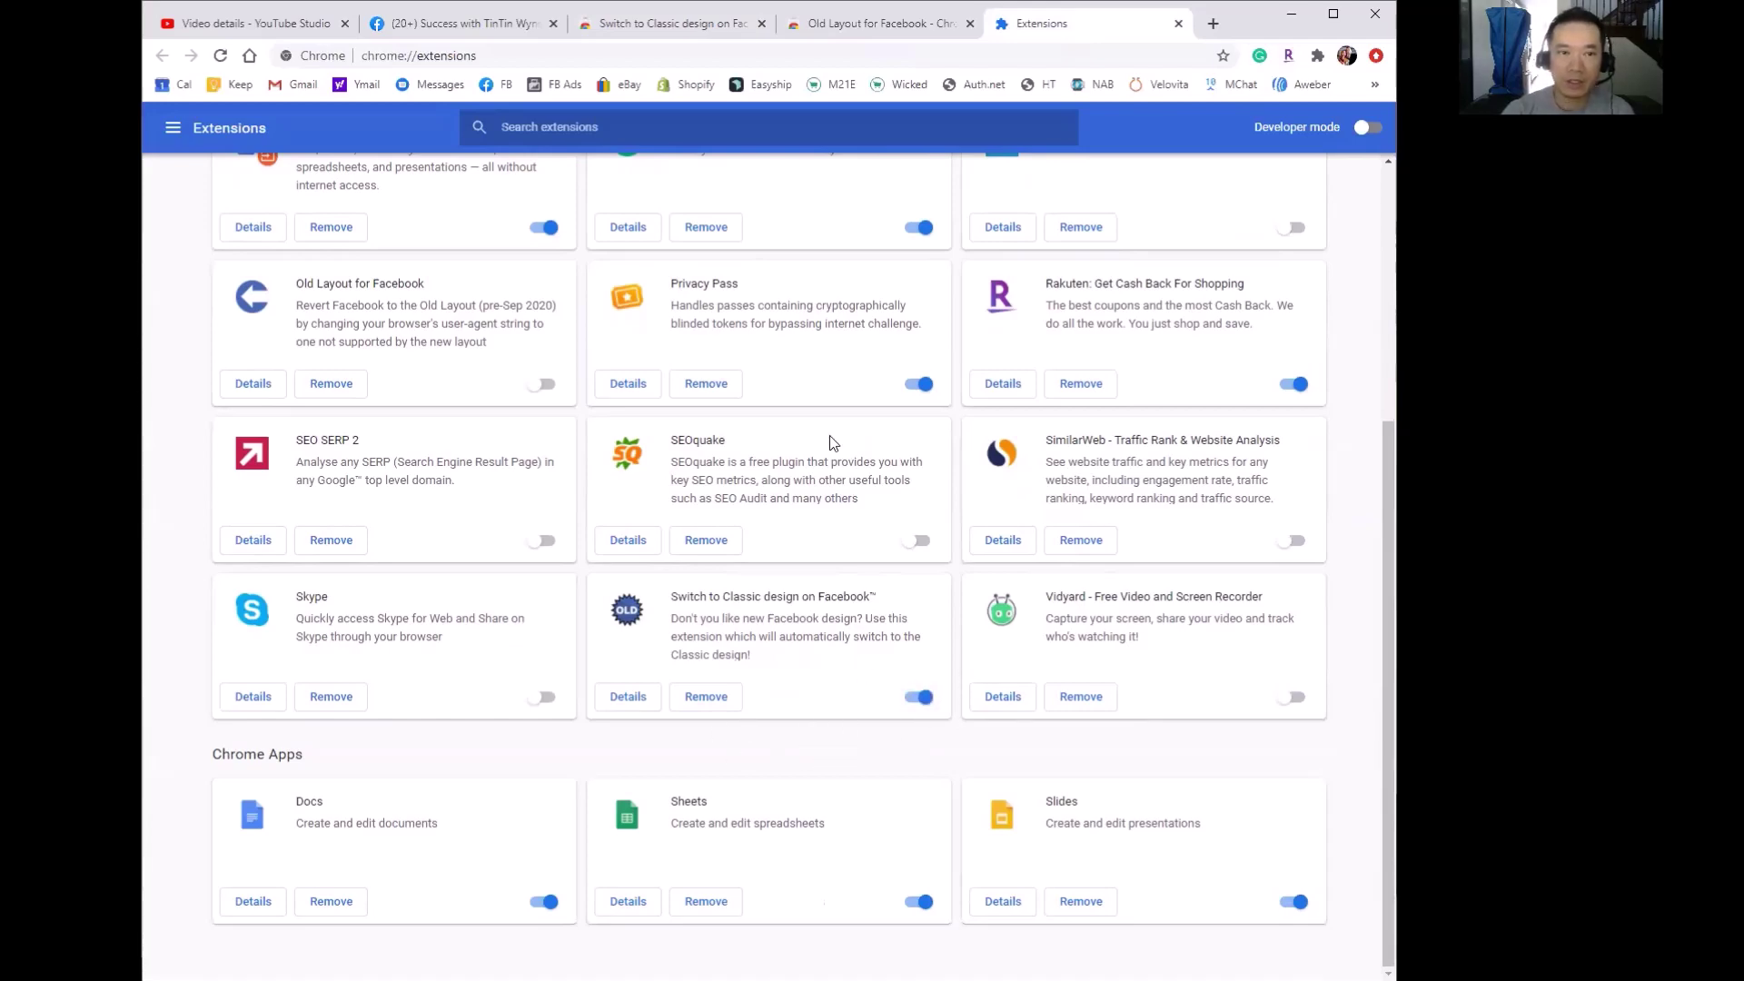
Step: Reload the Facebook home feed and look through it with the Switch to Classic design extension on
left_click(427, 23)
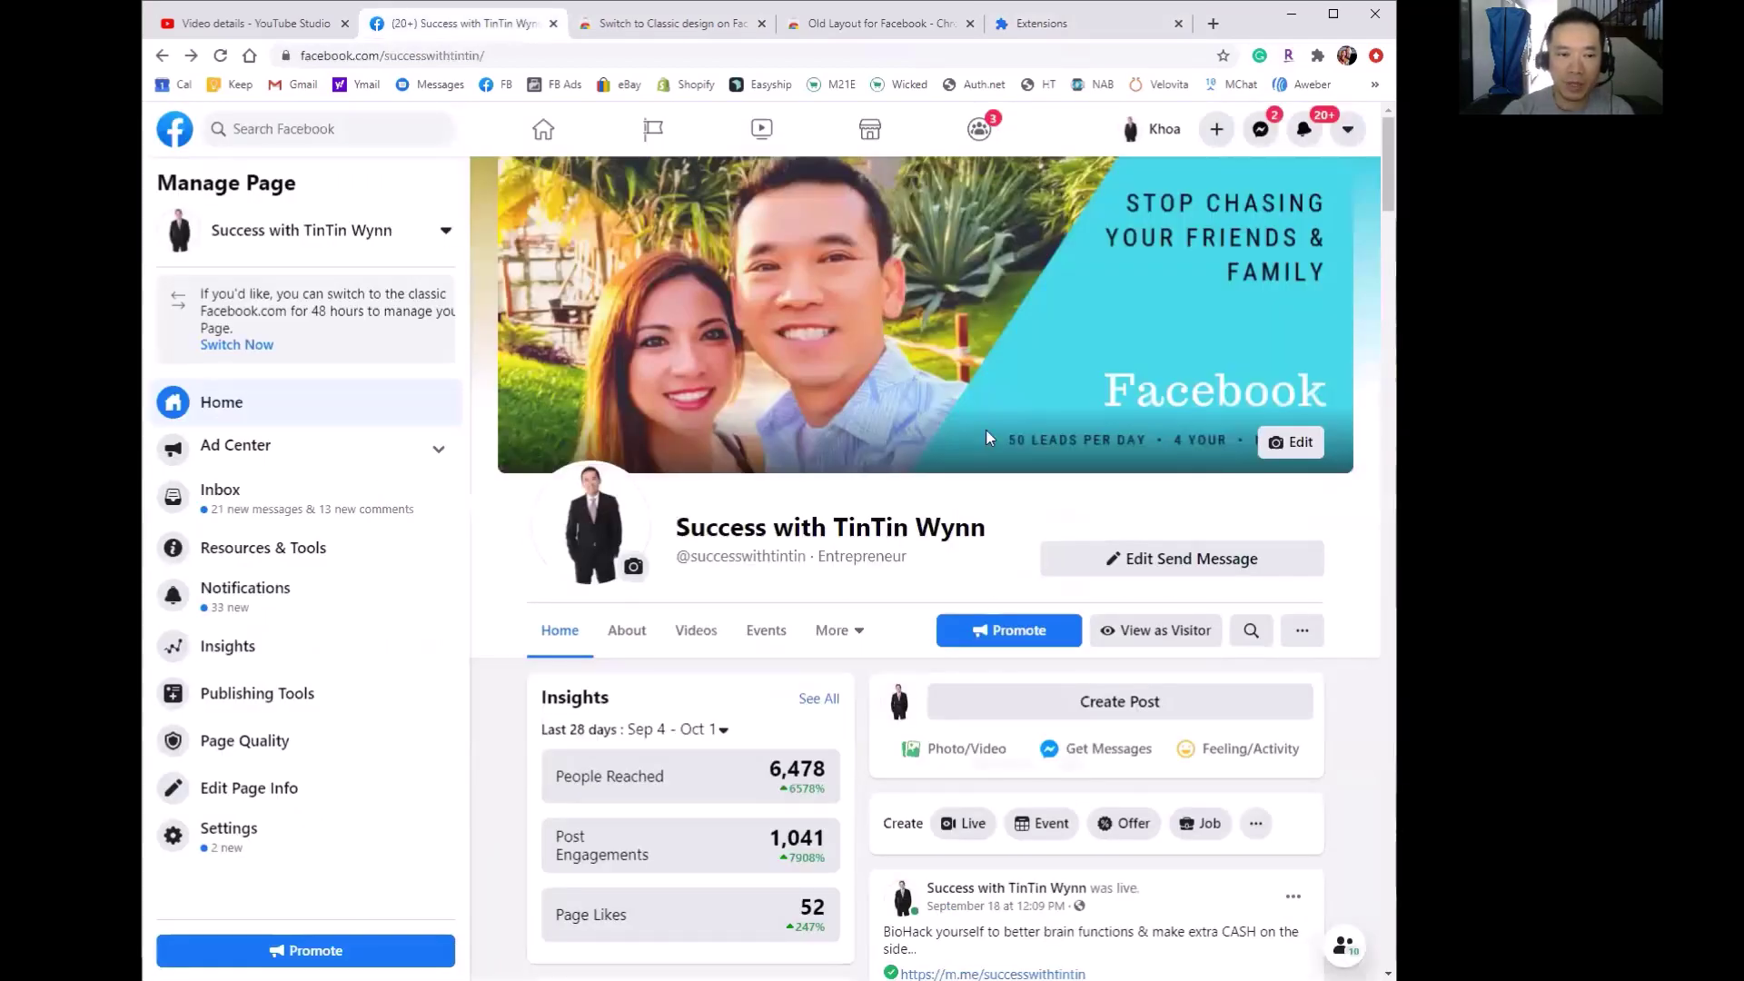
left_click(543, 129)
left_click(219, 56)
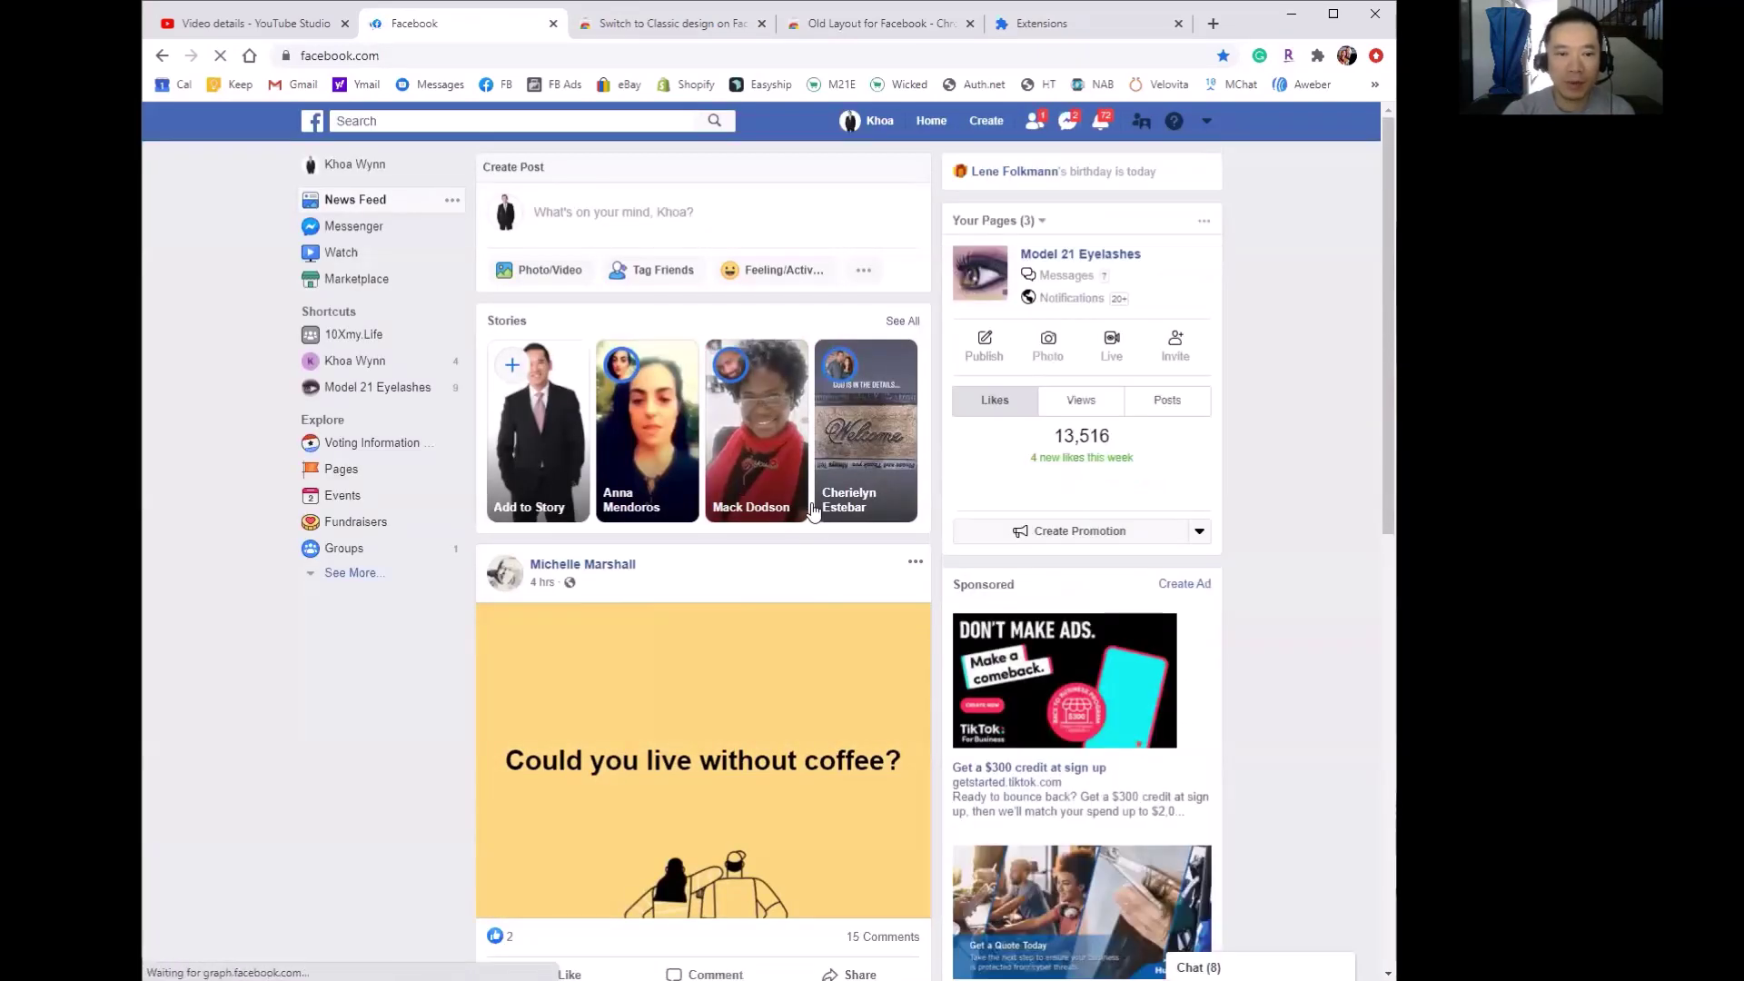
scroll(869, 695, "down", 6)
scroll(835, 696, "up", 6)
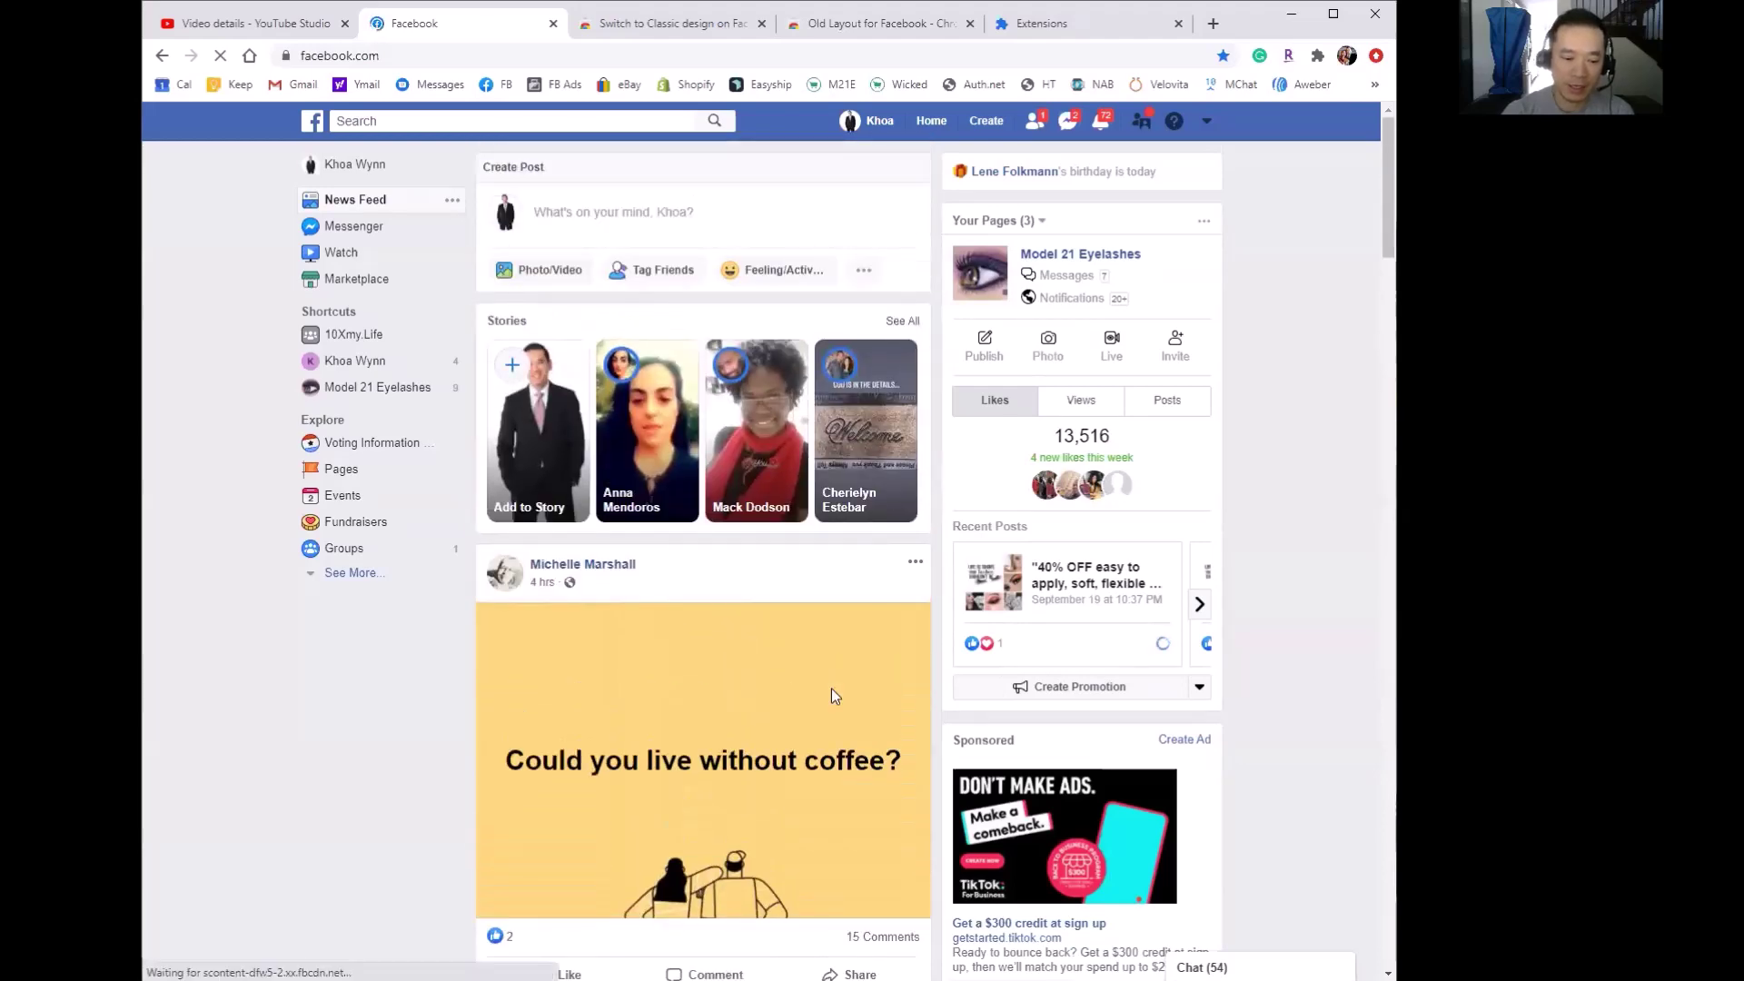
scroll(922, 790, "down", 14)
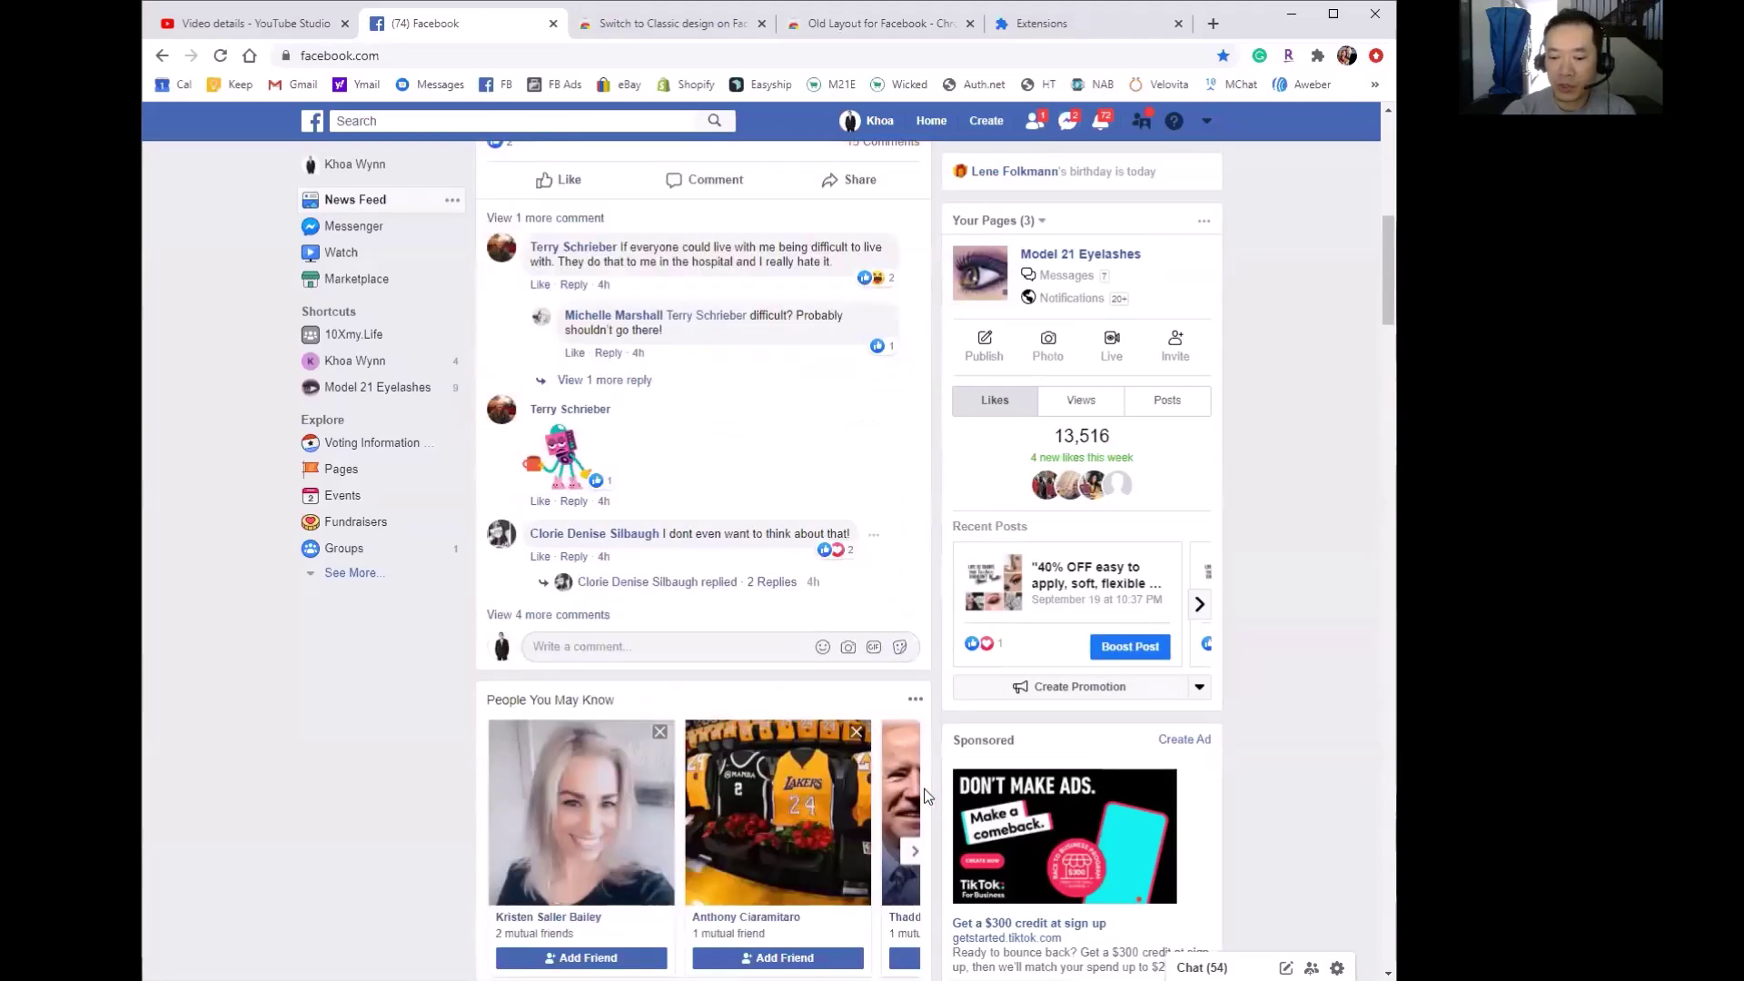
scroll(926, 796, "down", 8)
scroll(928, 792, "up", 20)
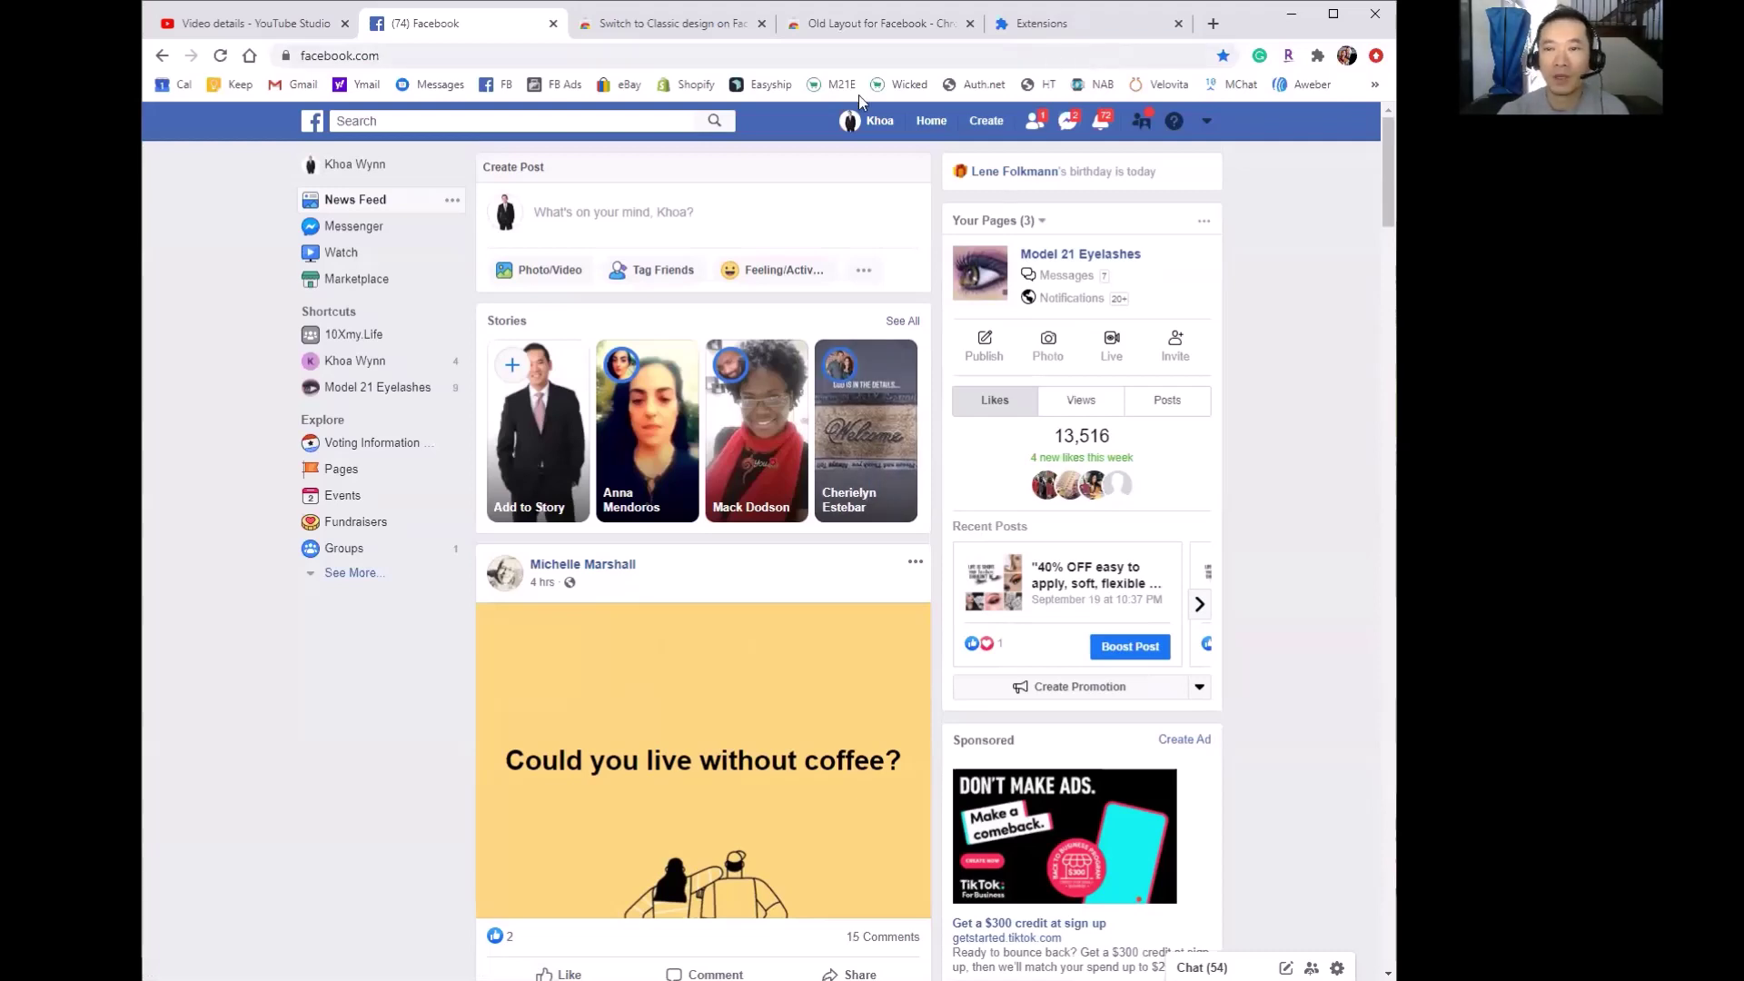
Step: Disable the "Switch to Classic design on Facebook" extension and reload the Facebook home feed
left_click(1044, 24)
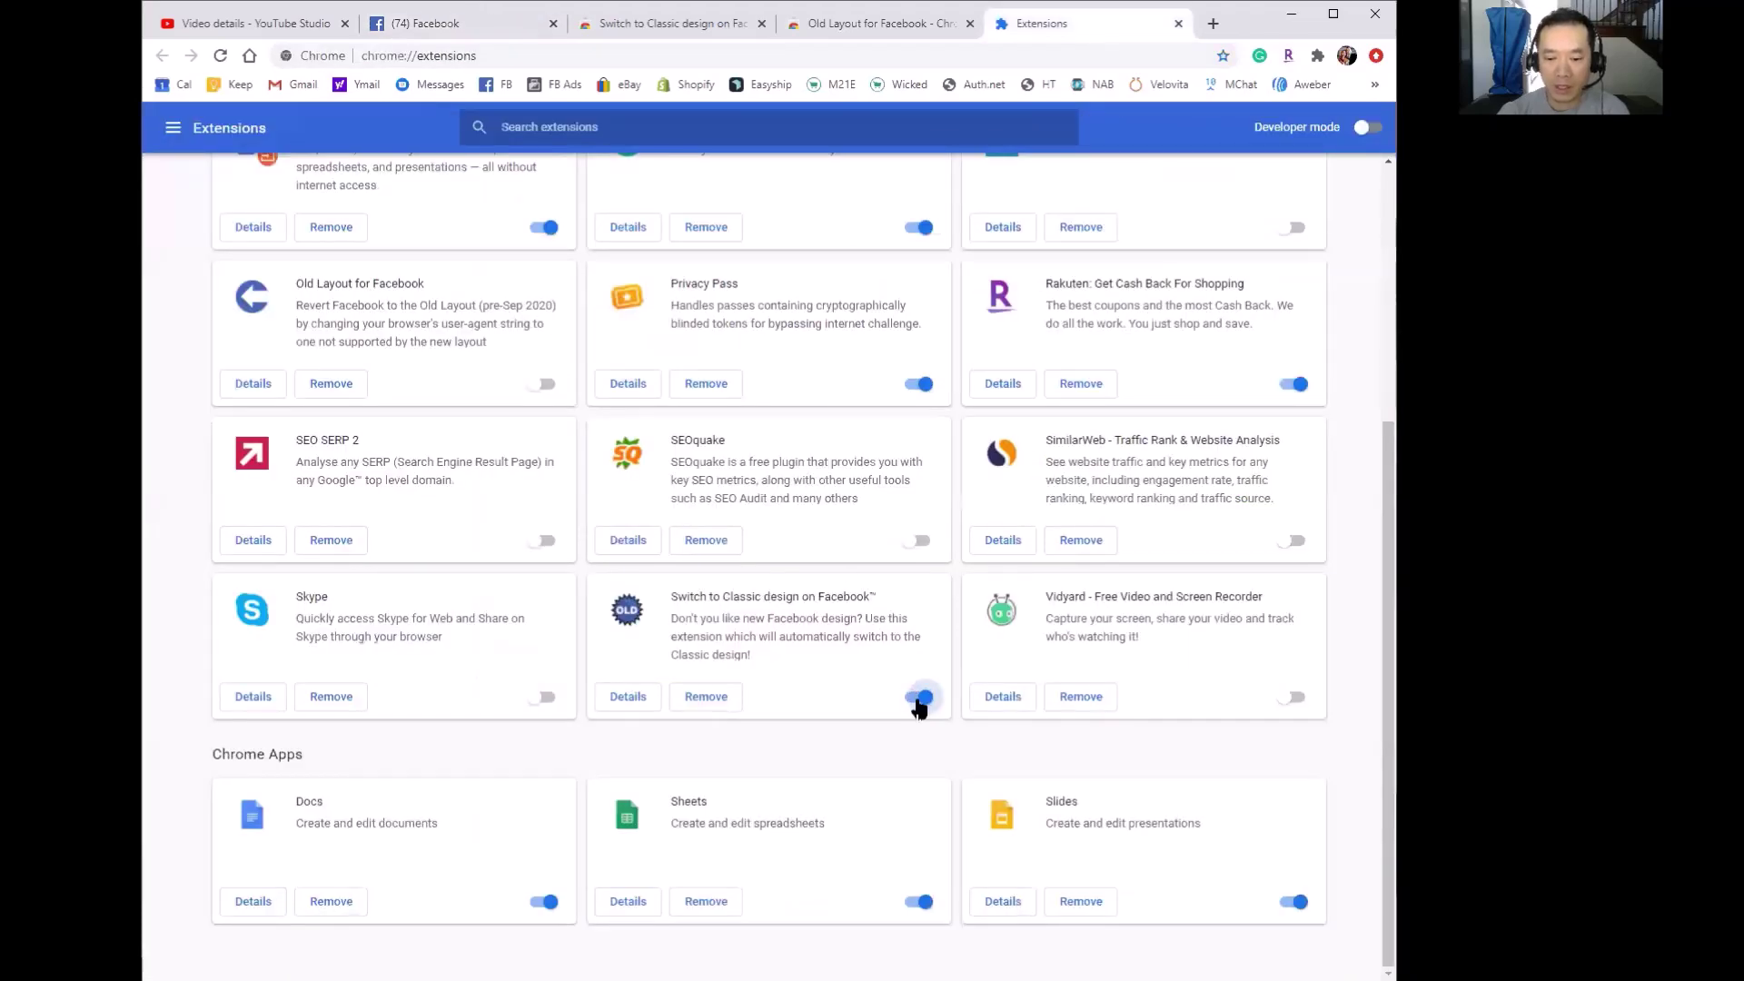
left_click(413, 27)
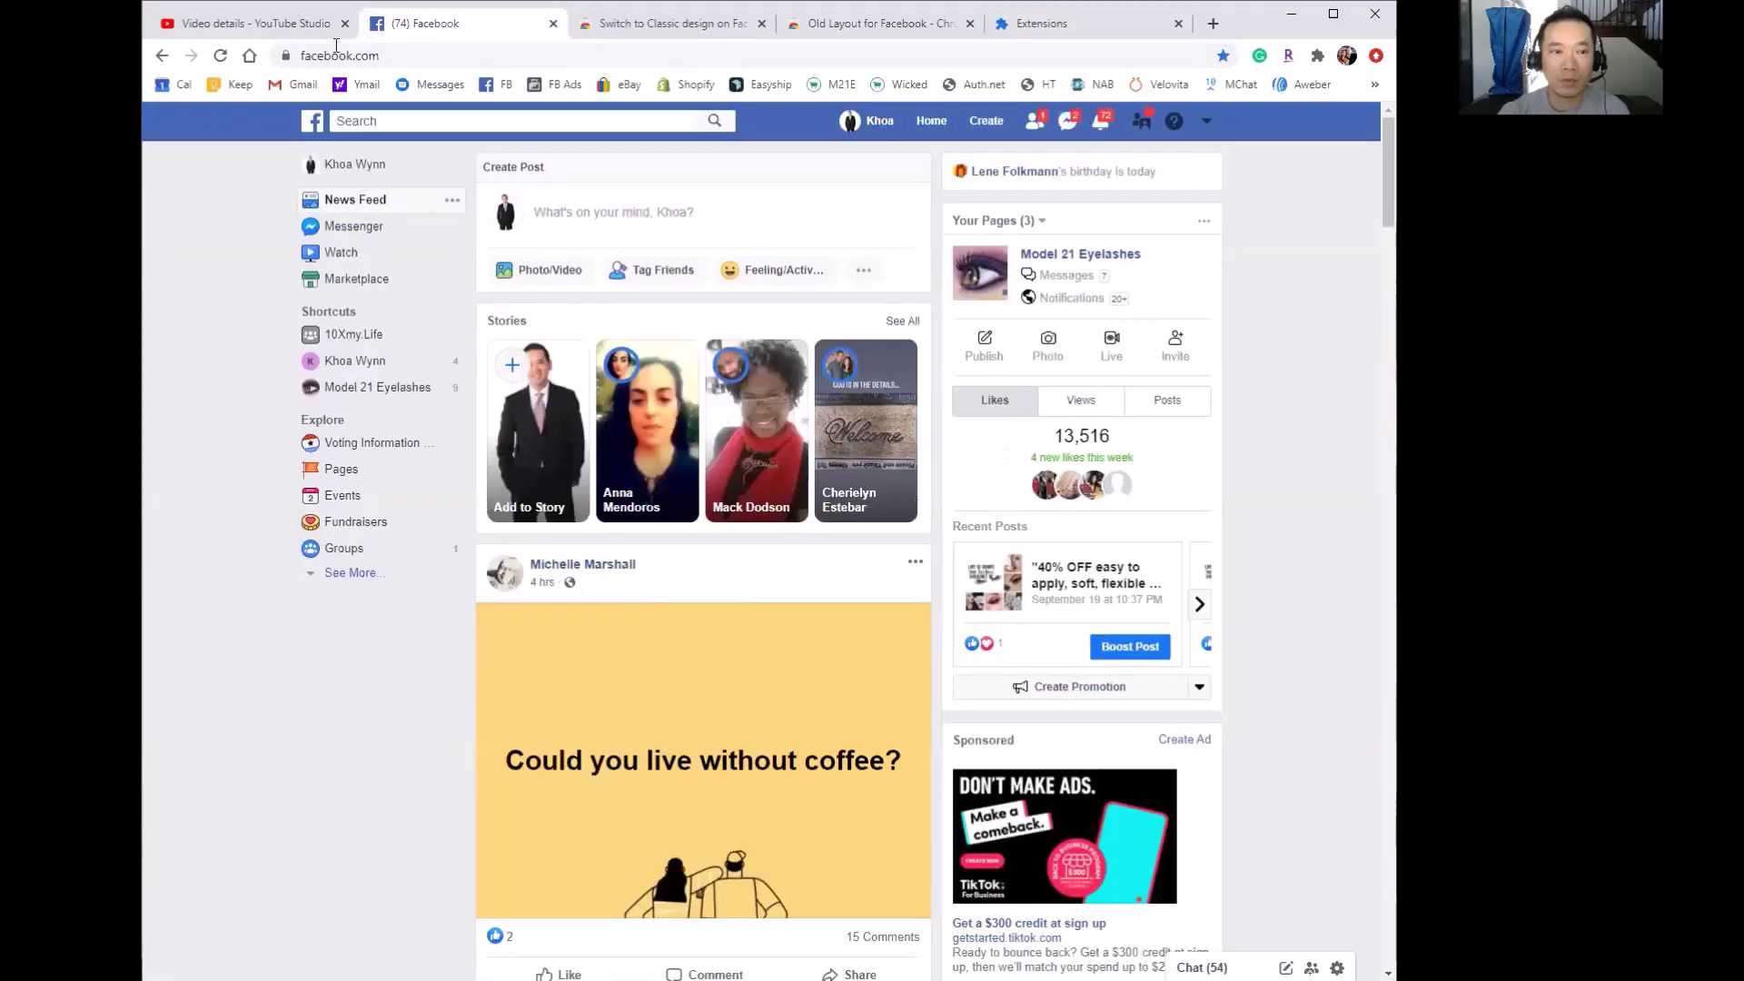
left_click(227, 58)
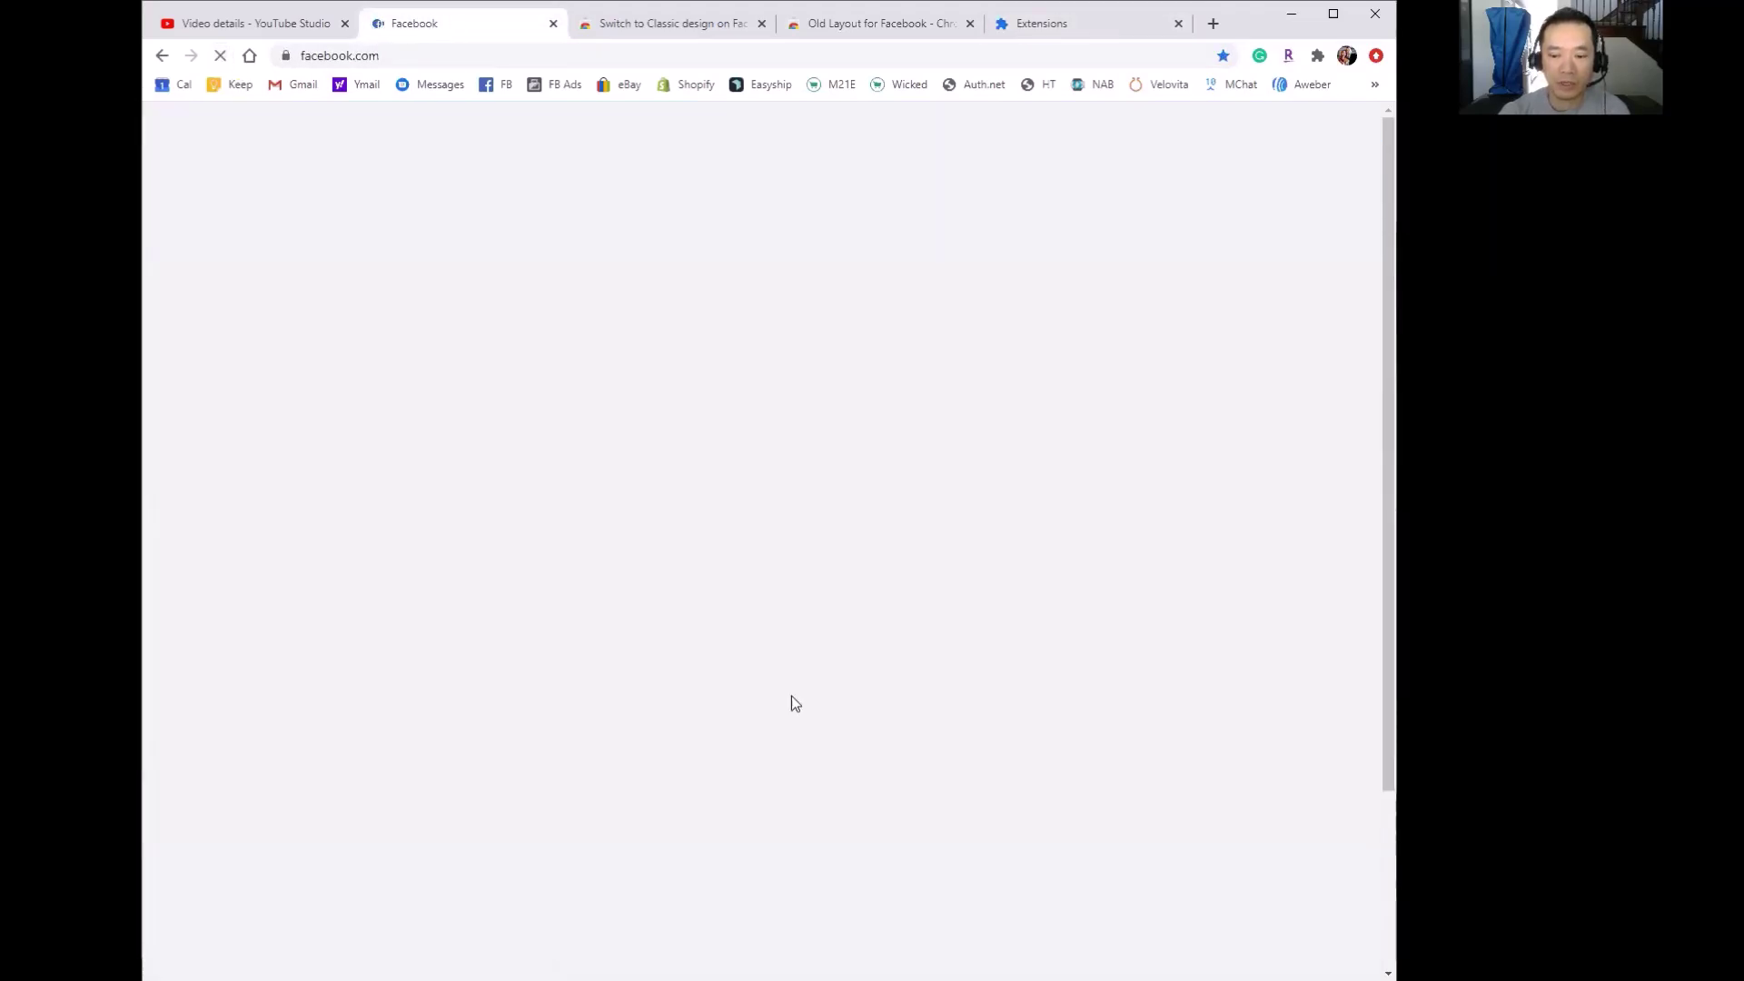
scroll(842, 782, "down", 7)
scroll(843, 783, "up", 4)
scroll(842, 783, "up", 2)
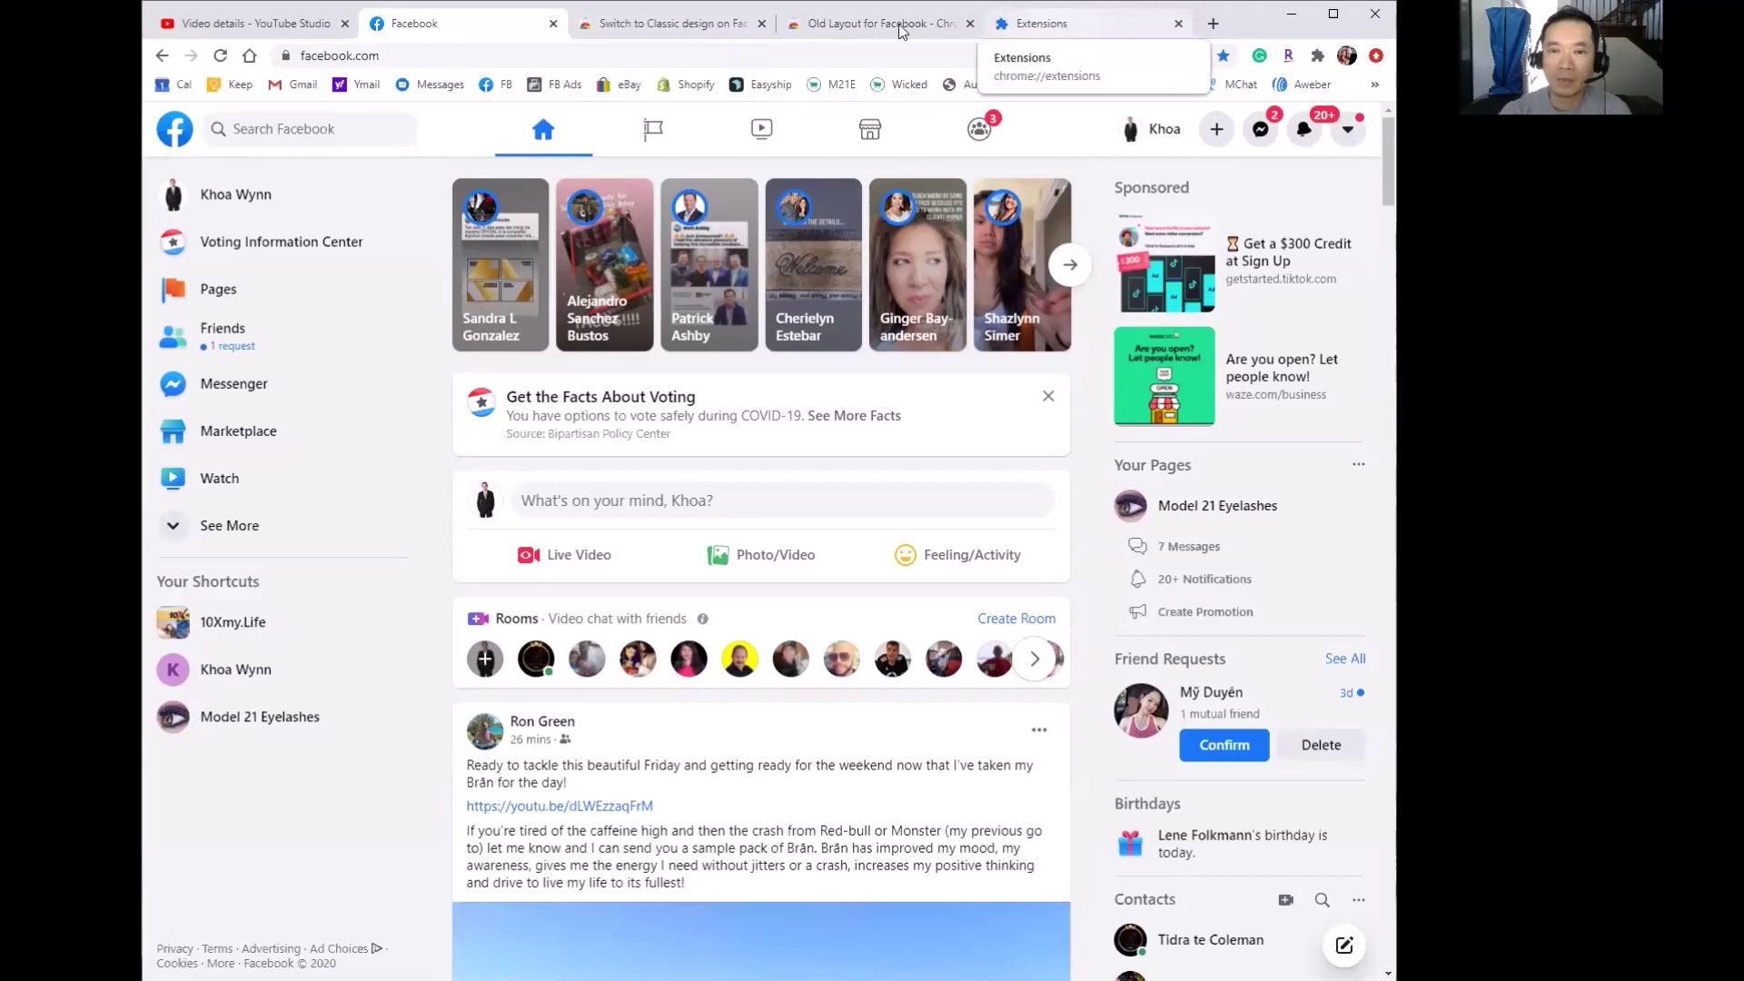
Step: View the Chrome Web Store listing of "Old Layout for Facebook" and enable that extension in Chrome's extension manager
left_click(864, 24)
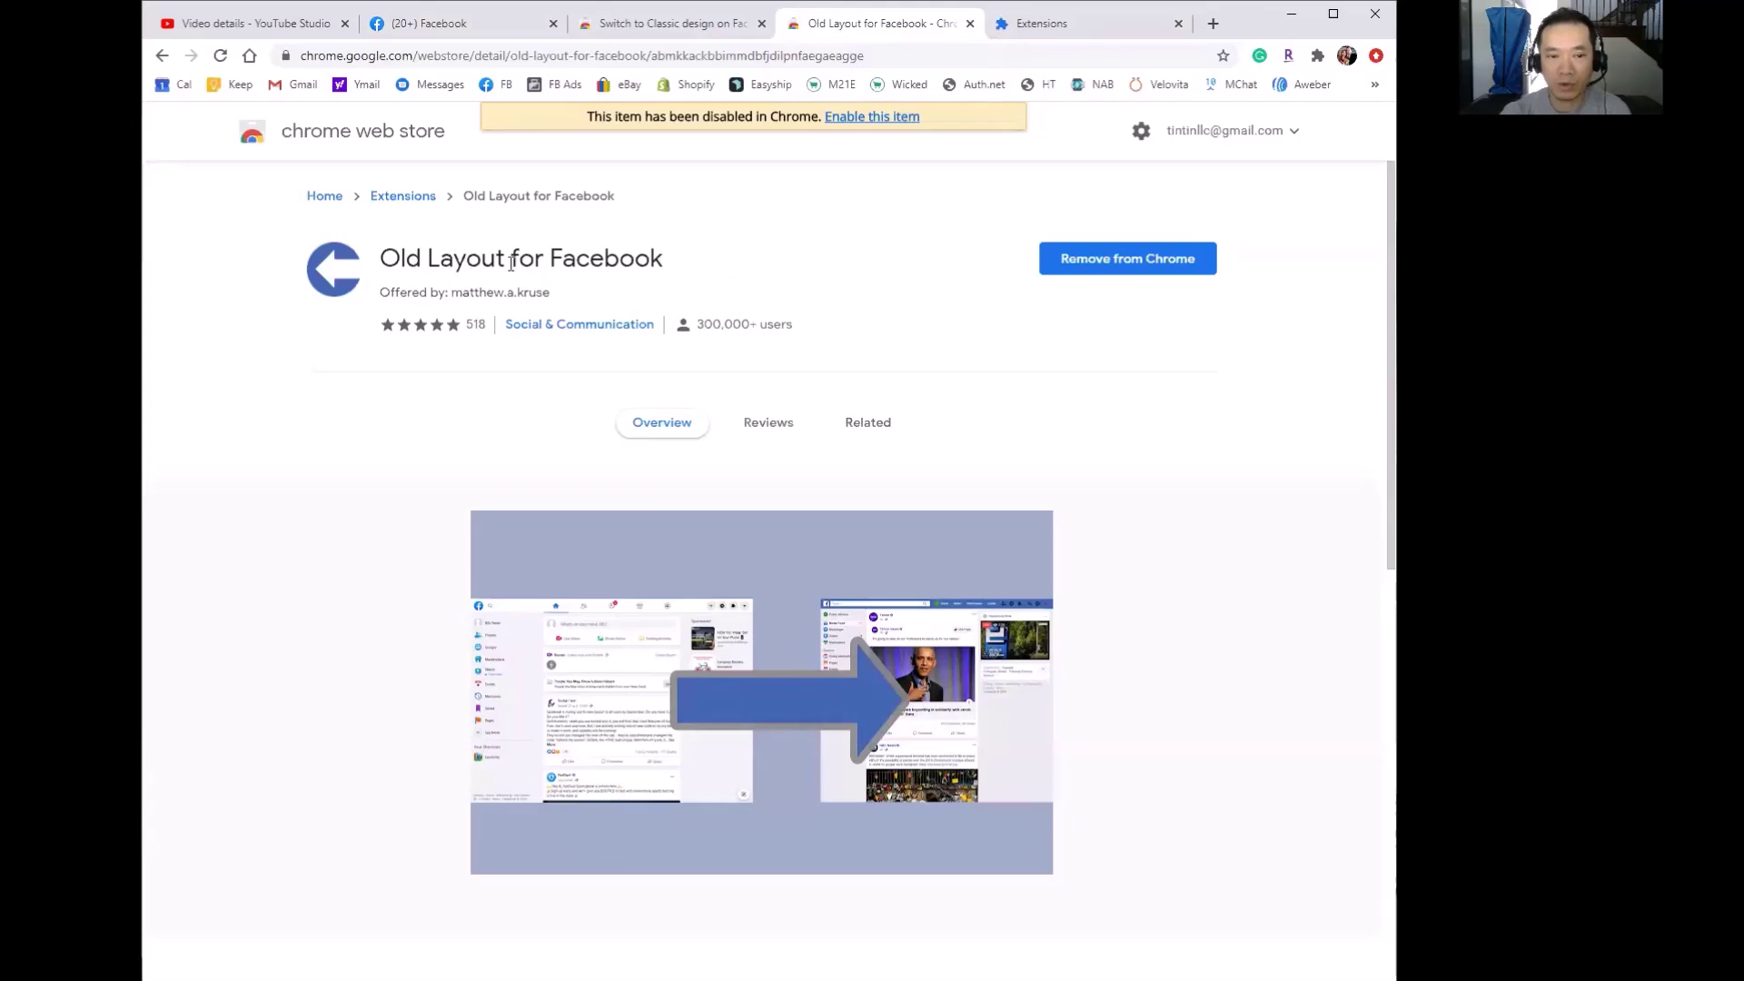
scroll(1136, 588, "down", 2)
scroll(1136, 587, "up", 2)
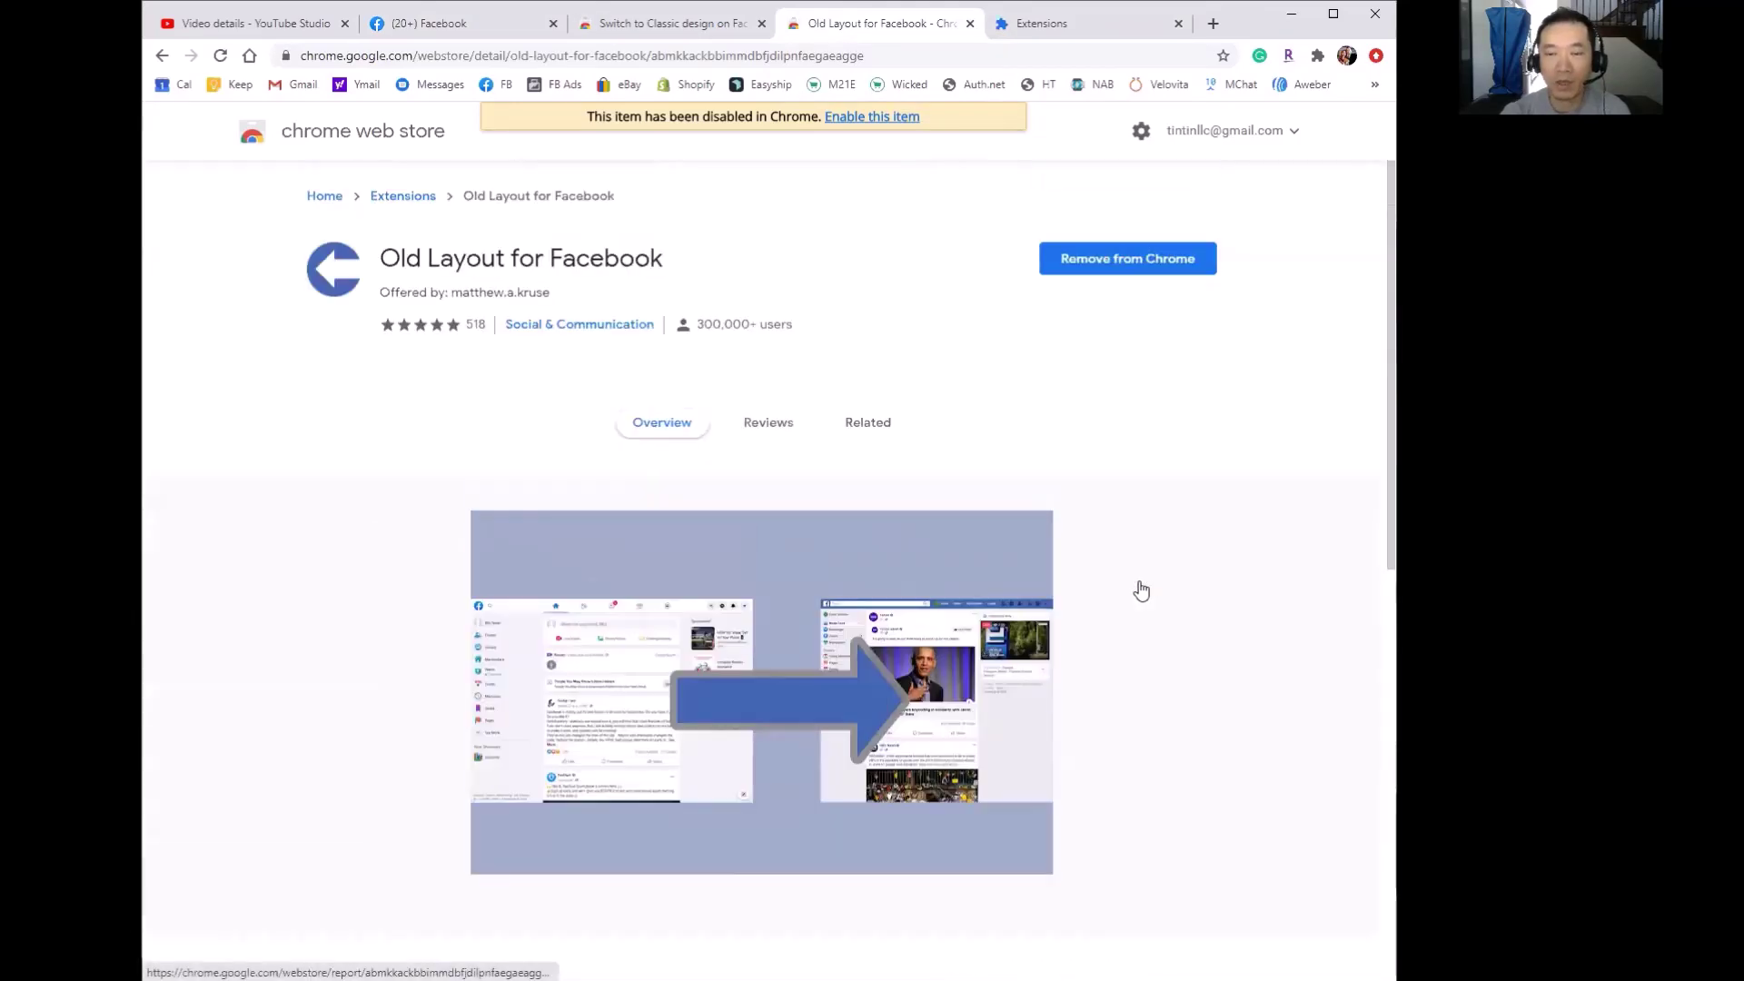
left_click(1072, 27)
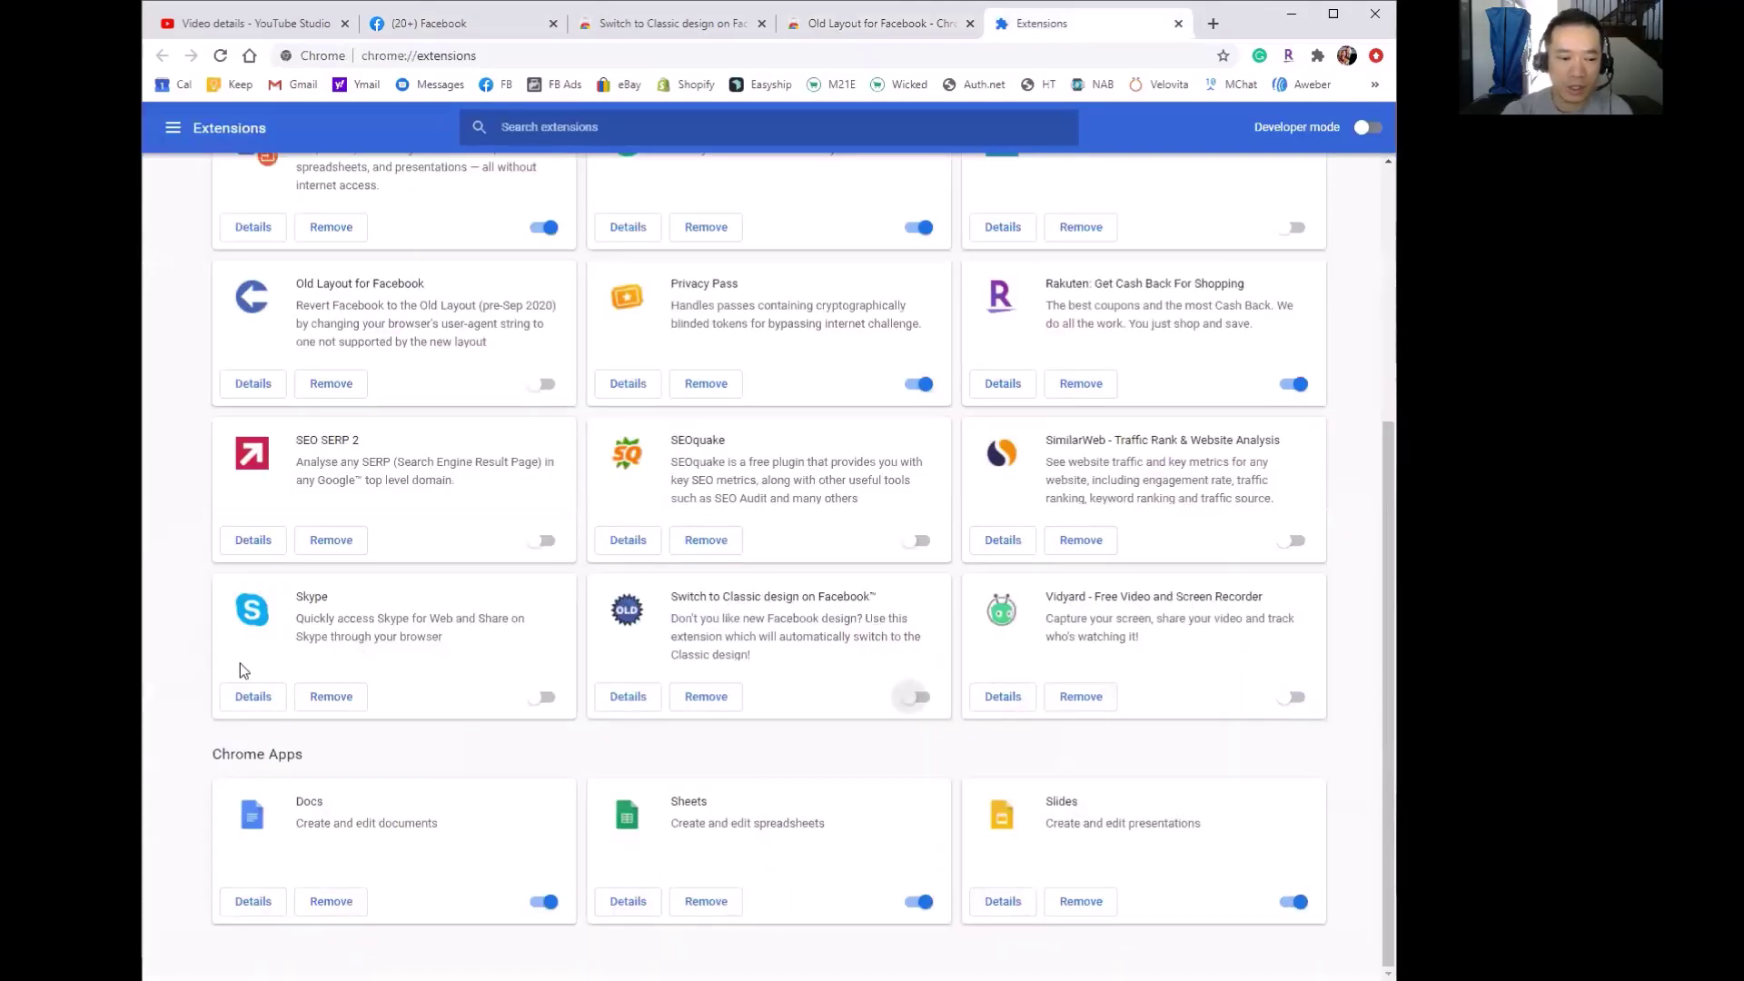
scroll(317, 456, "up", 3)
left_click_drag(295, 557, 439, 564)
left_click(483, 652)
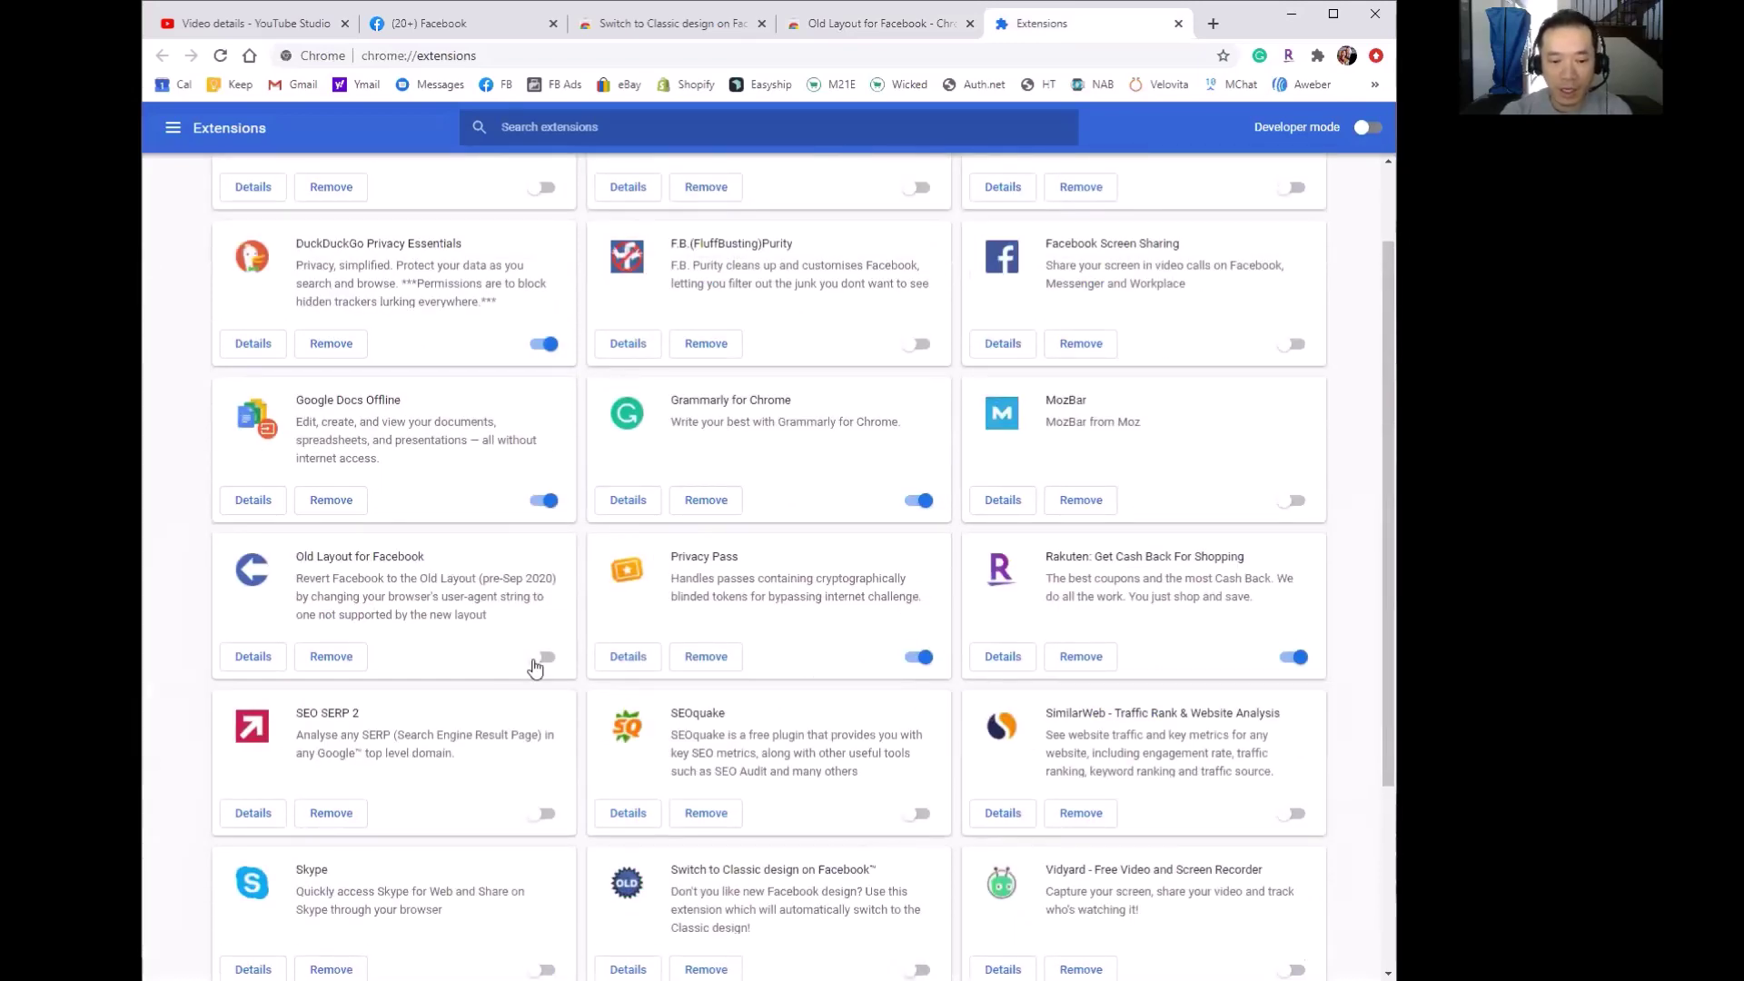
left_click(536, 661)
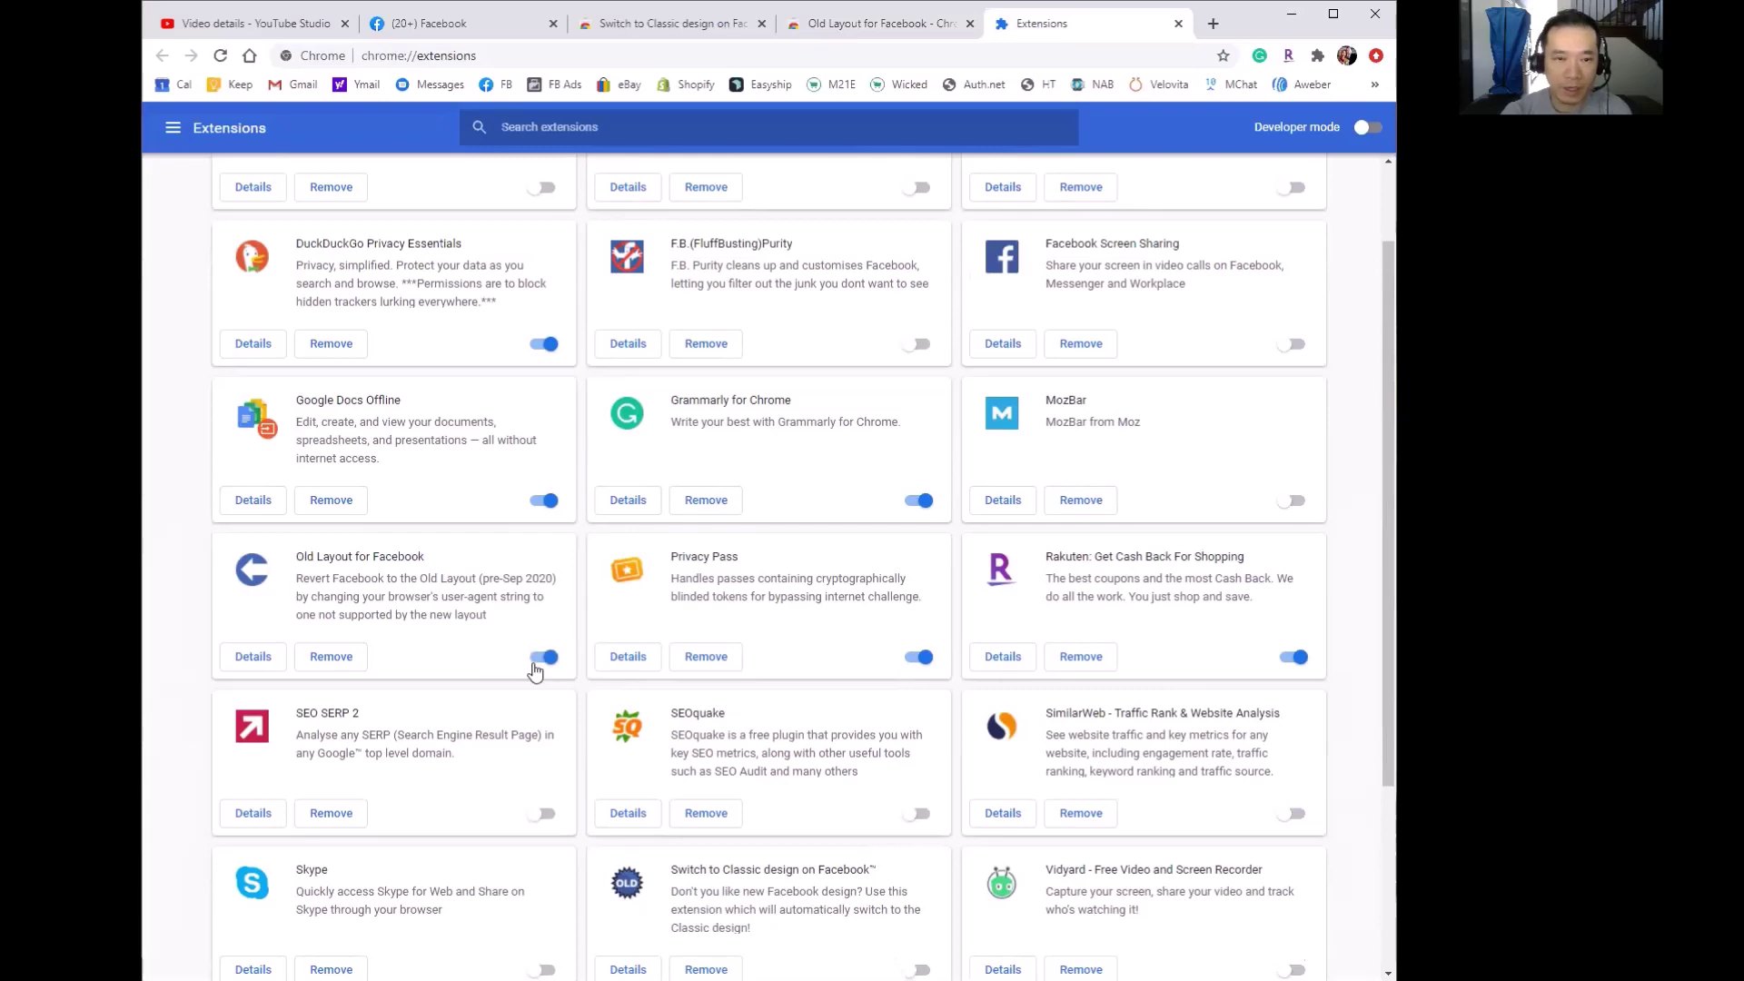
Step: Reload the Facebook home feed with the Old Layout for Facebook extension on
left_click(463, 26)
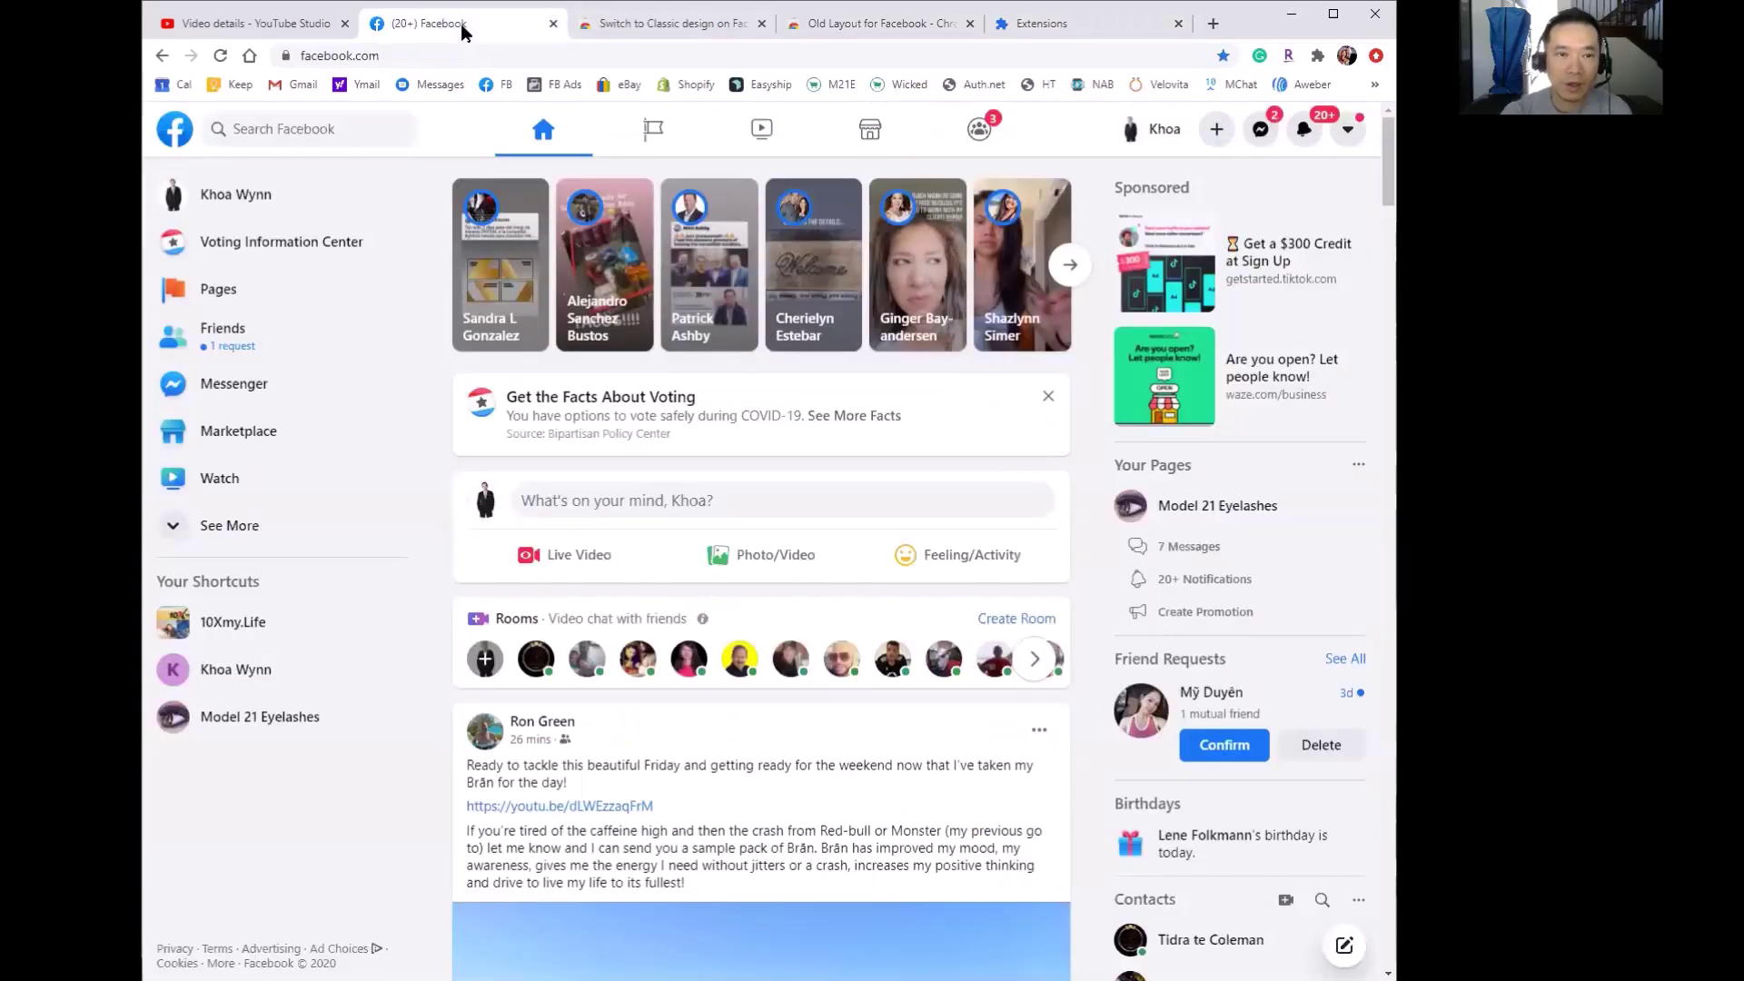
left_click(220, 57)
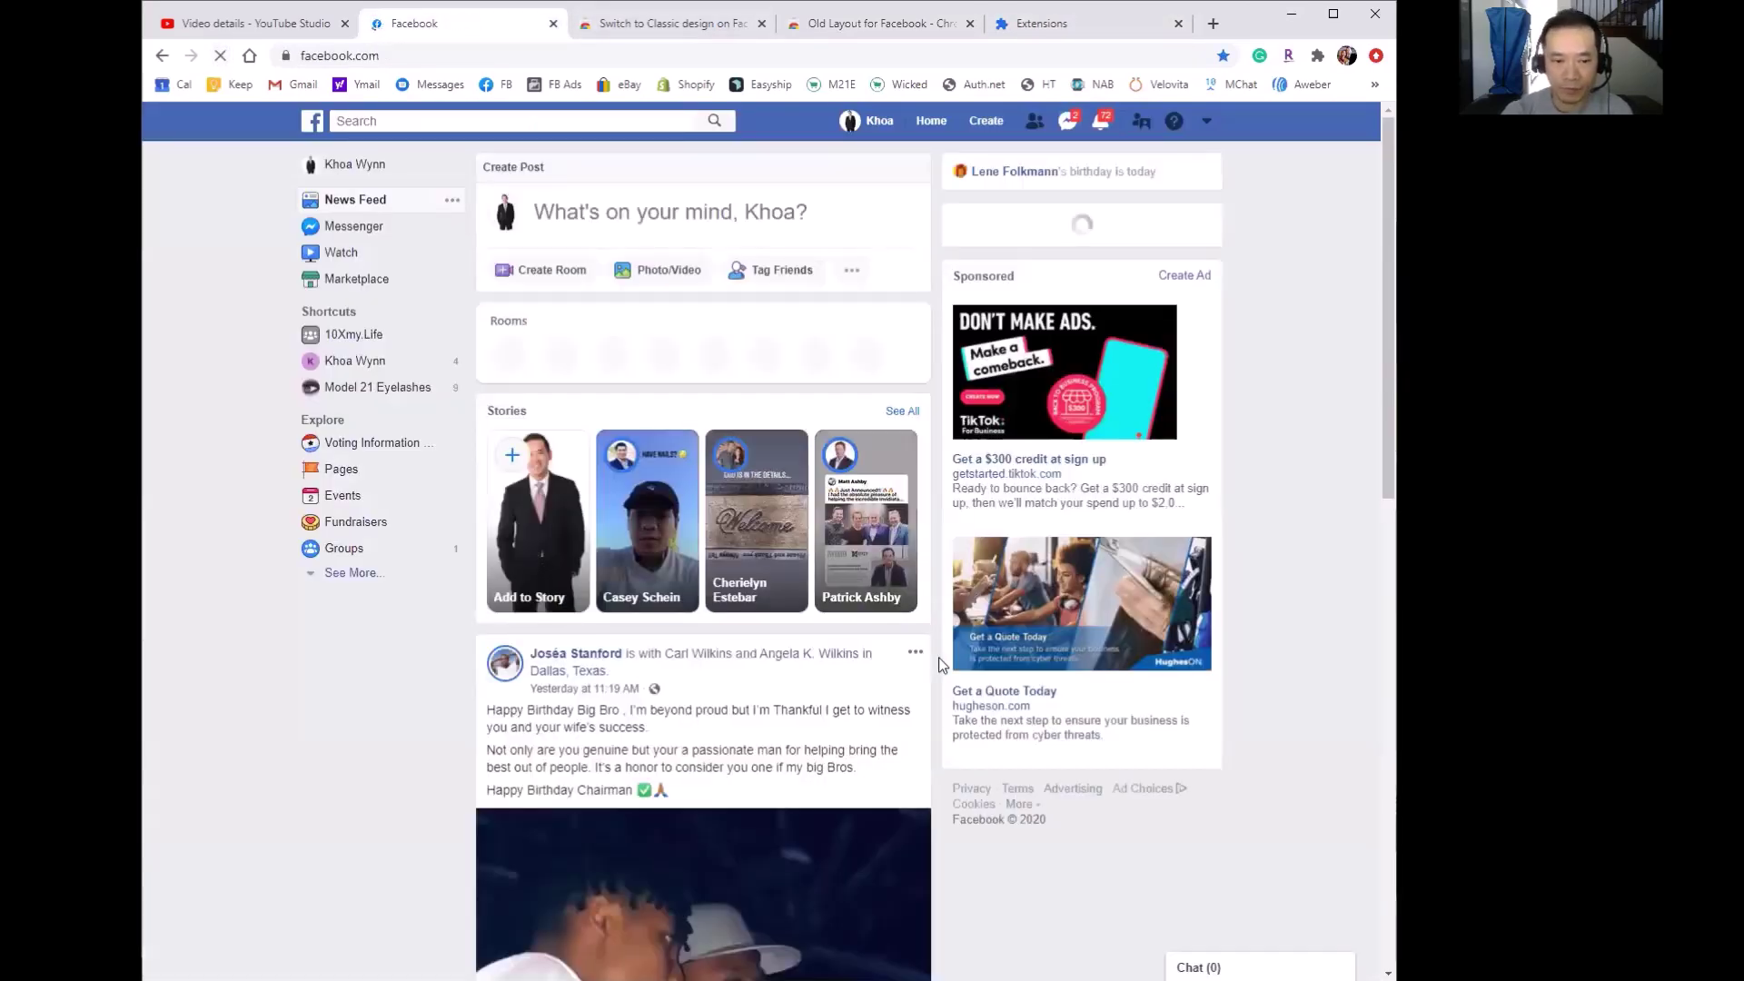
Step: Look through the Facebook home feed and disable the Old Layout for Facebook extension in Chrome's extension manager
scroll(938, 665, "down", 6)
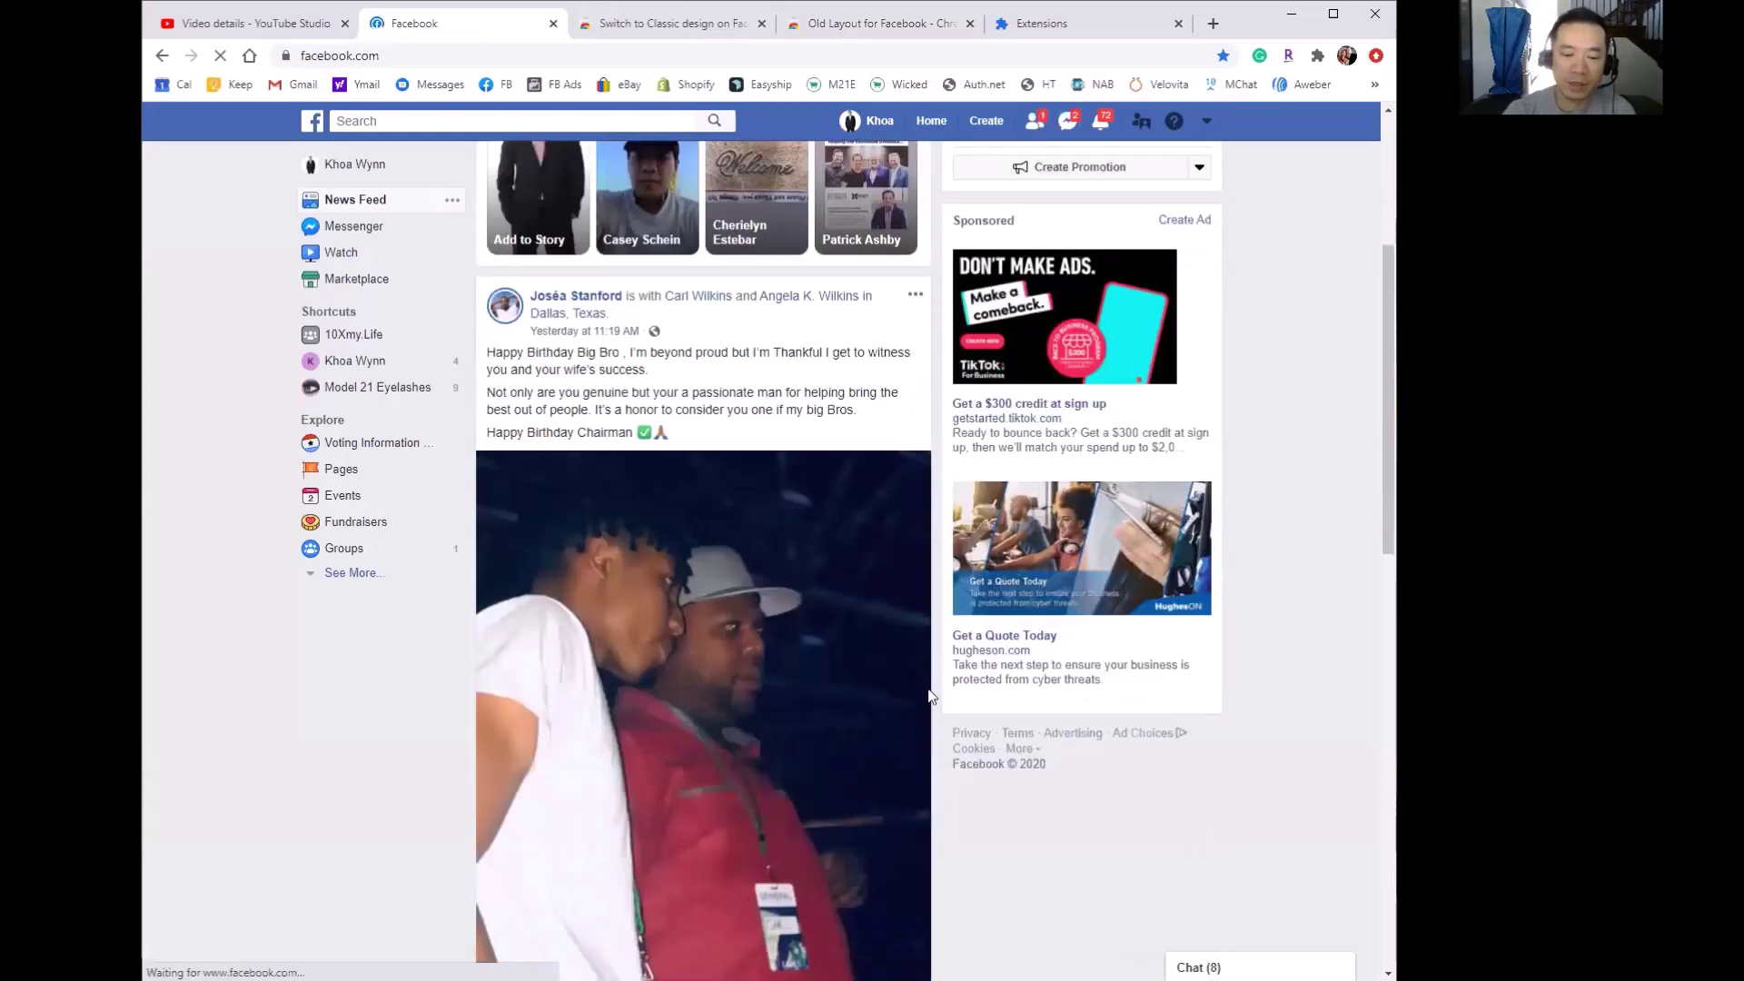
scroll(928, 692, "up", 8)
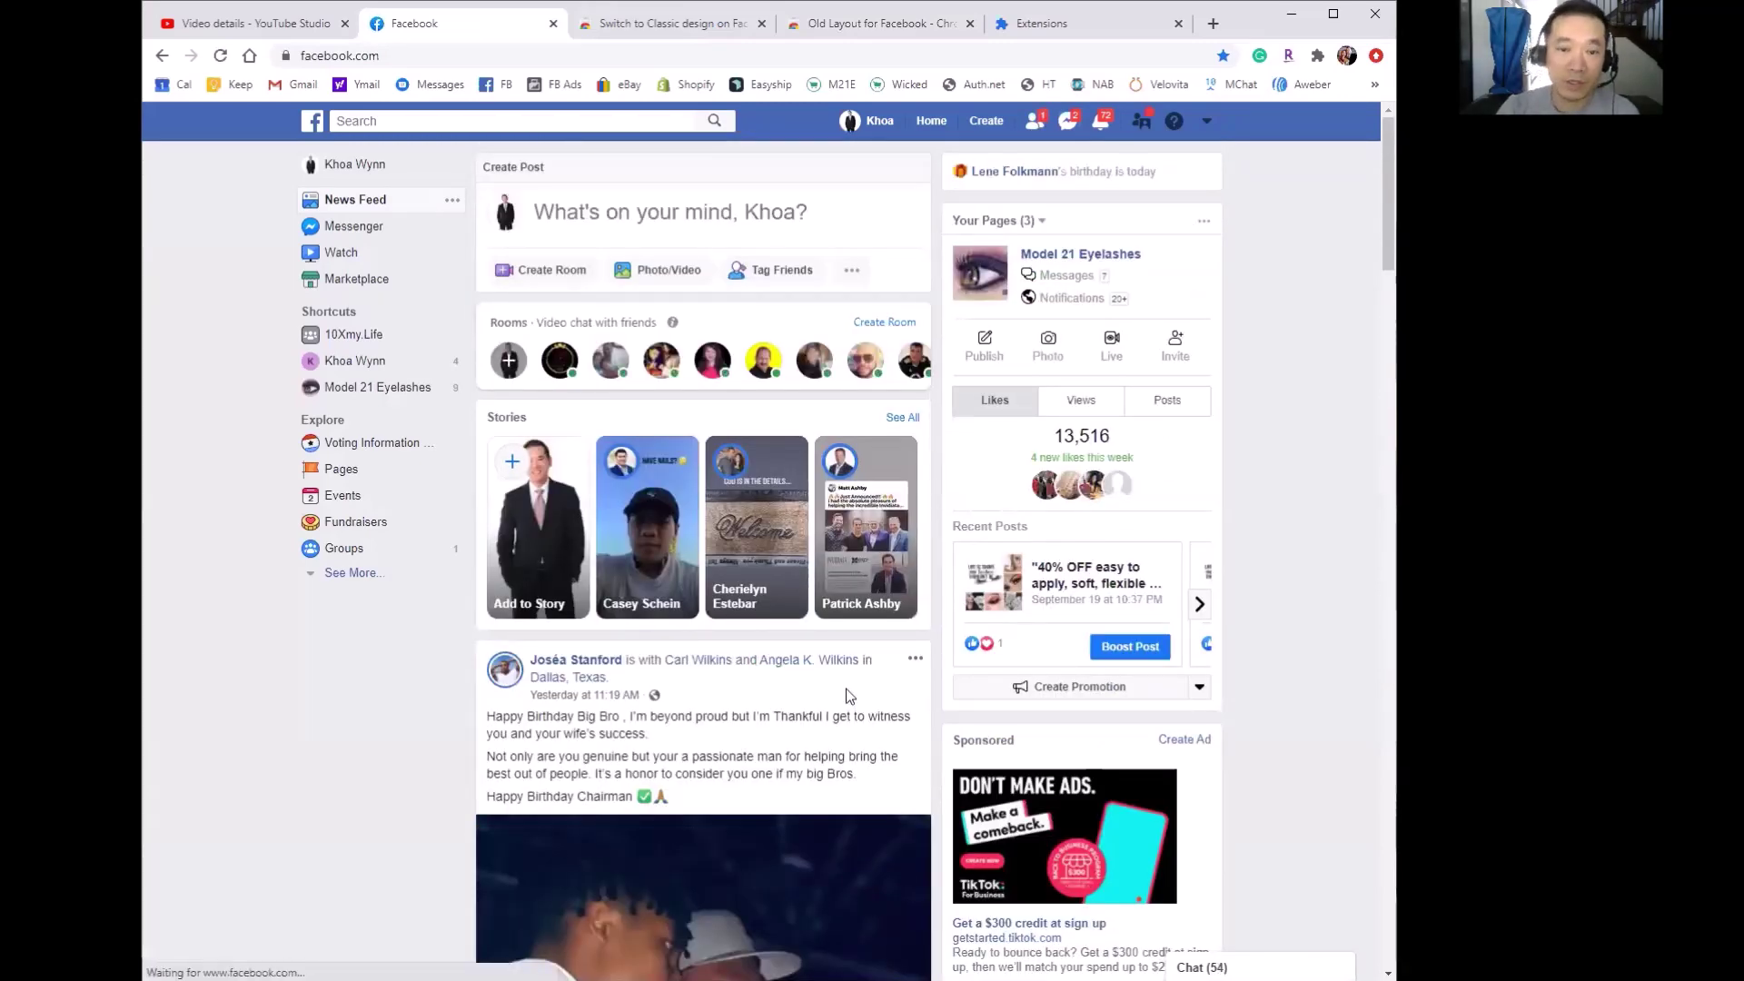
left_click(1104, 30)
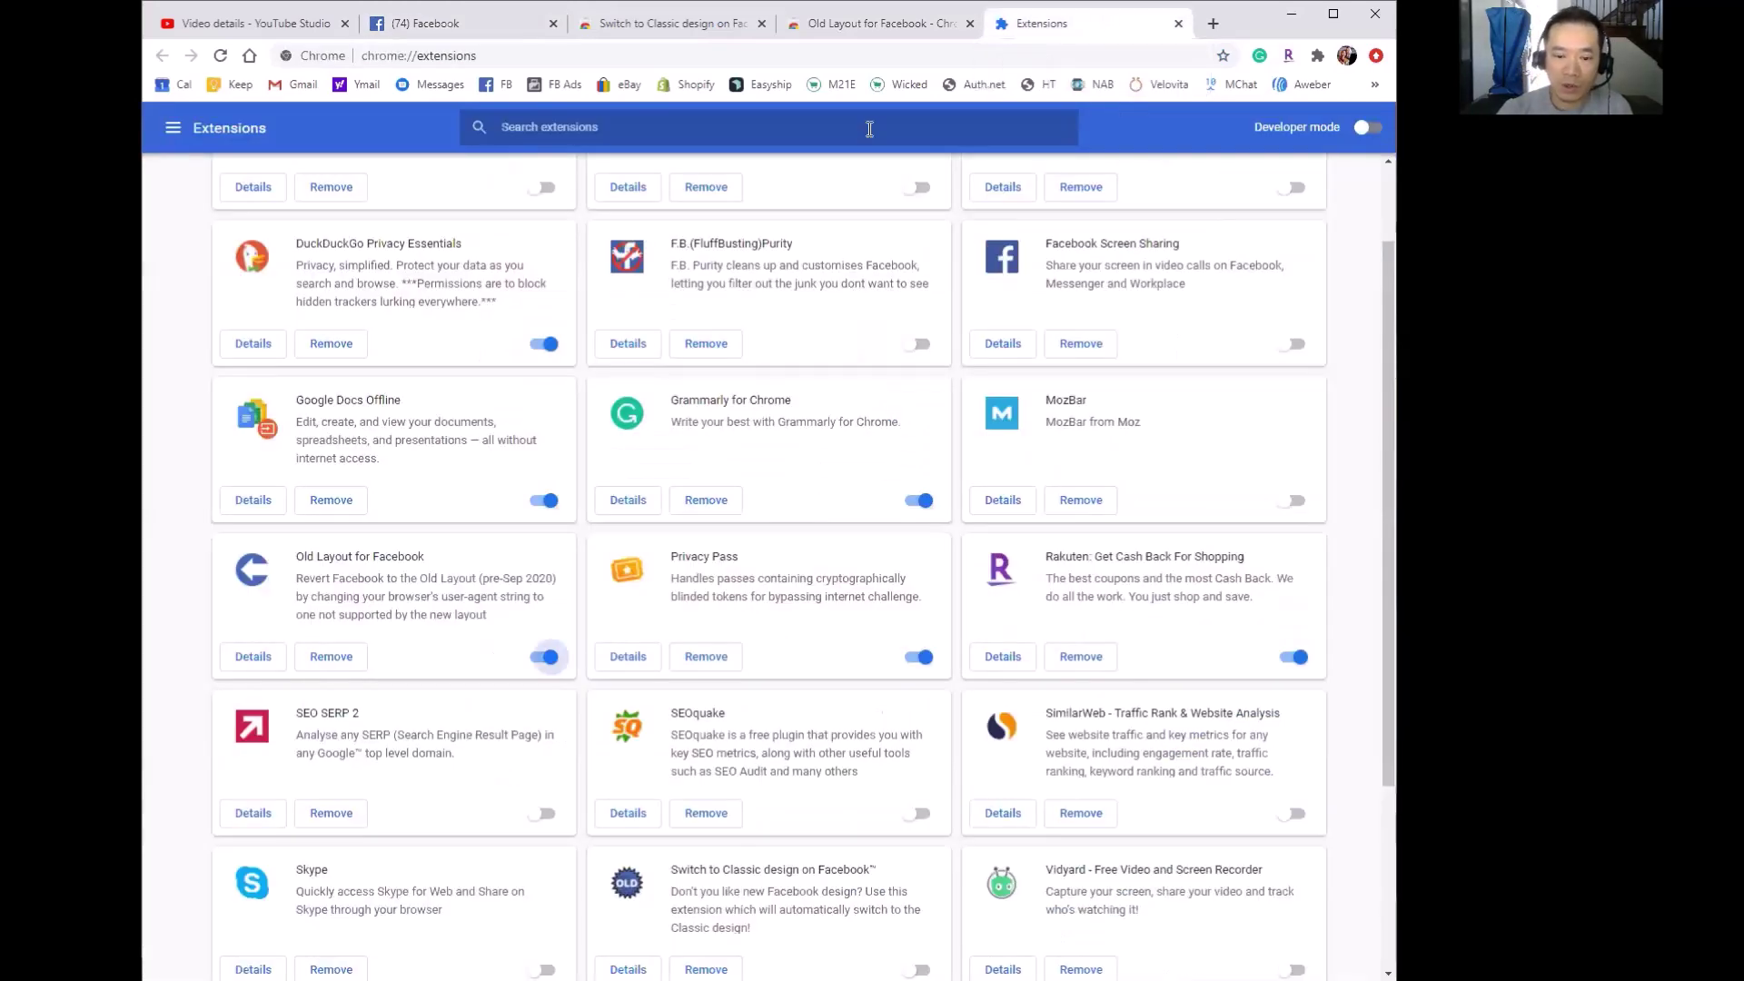
scroll(548, 401, "down", 3)
left_click(547, 386)
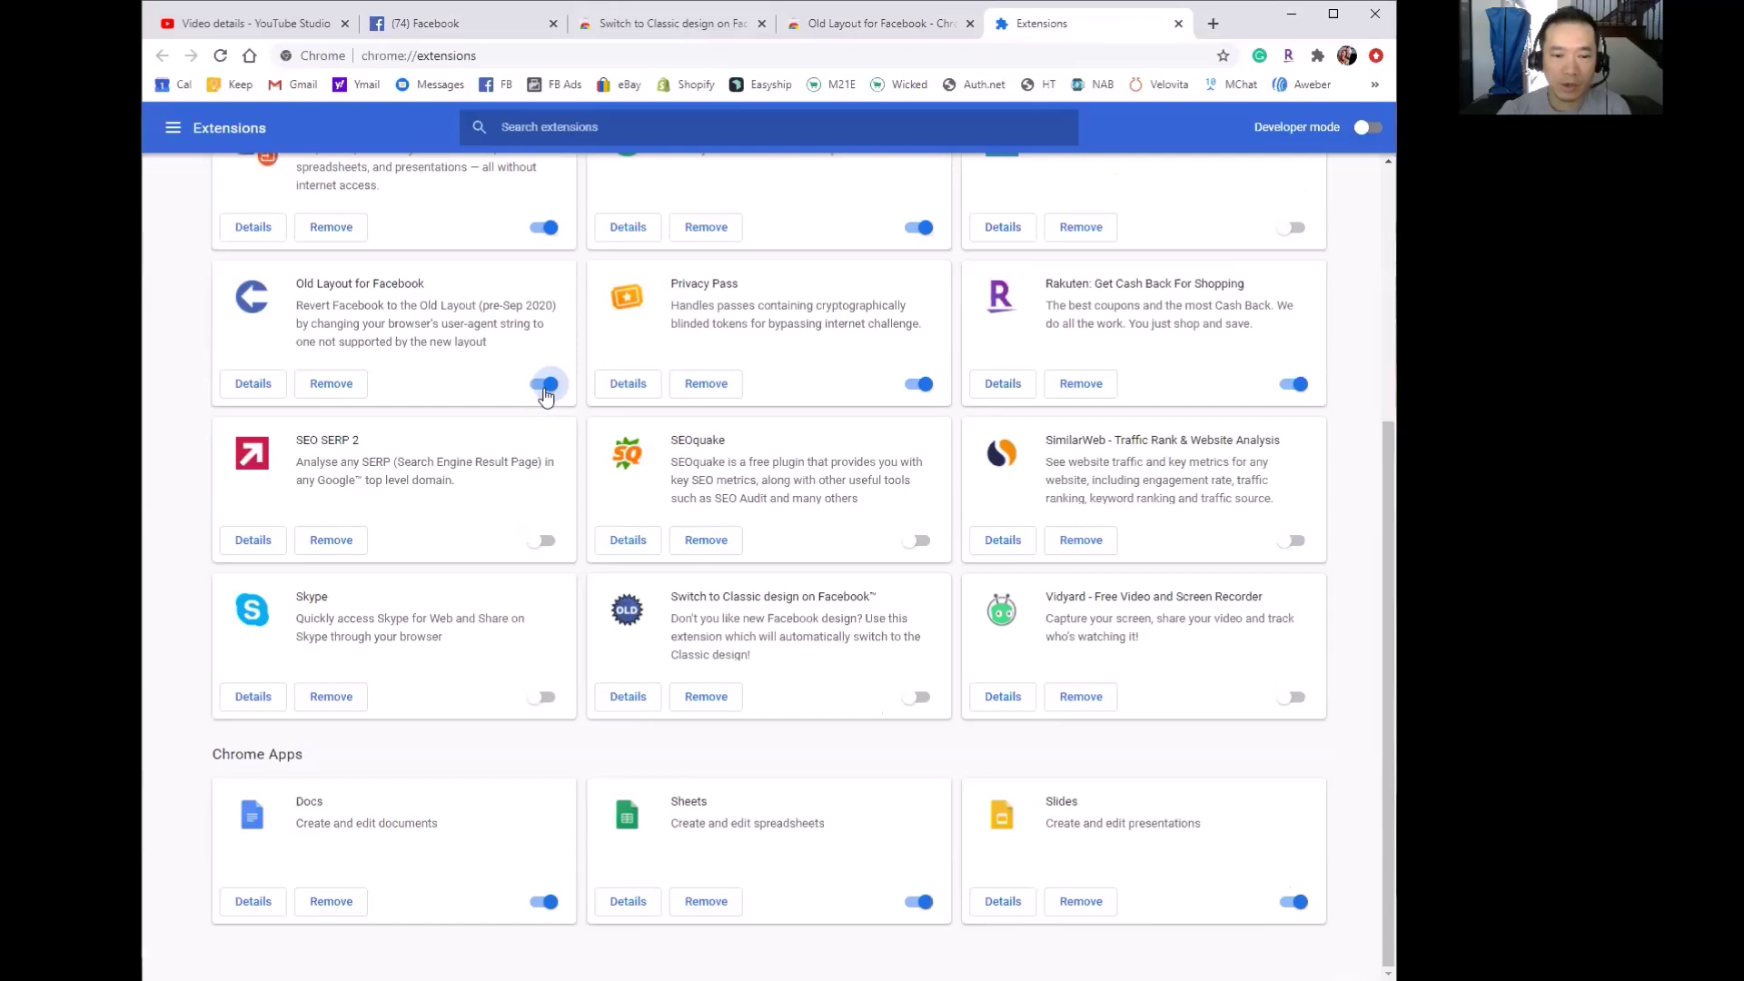
scroll(1082, 587, "up", 4)
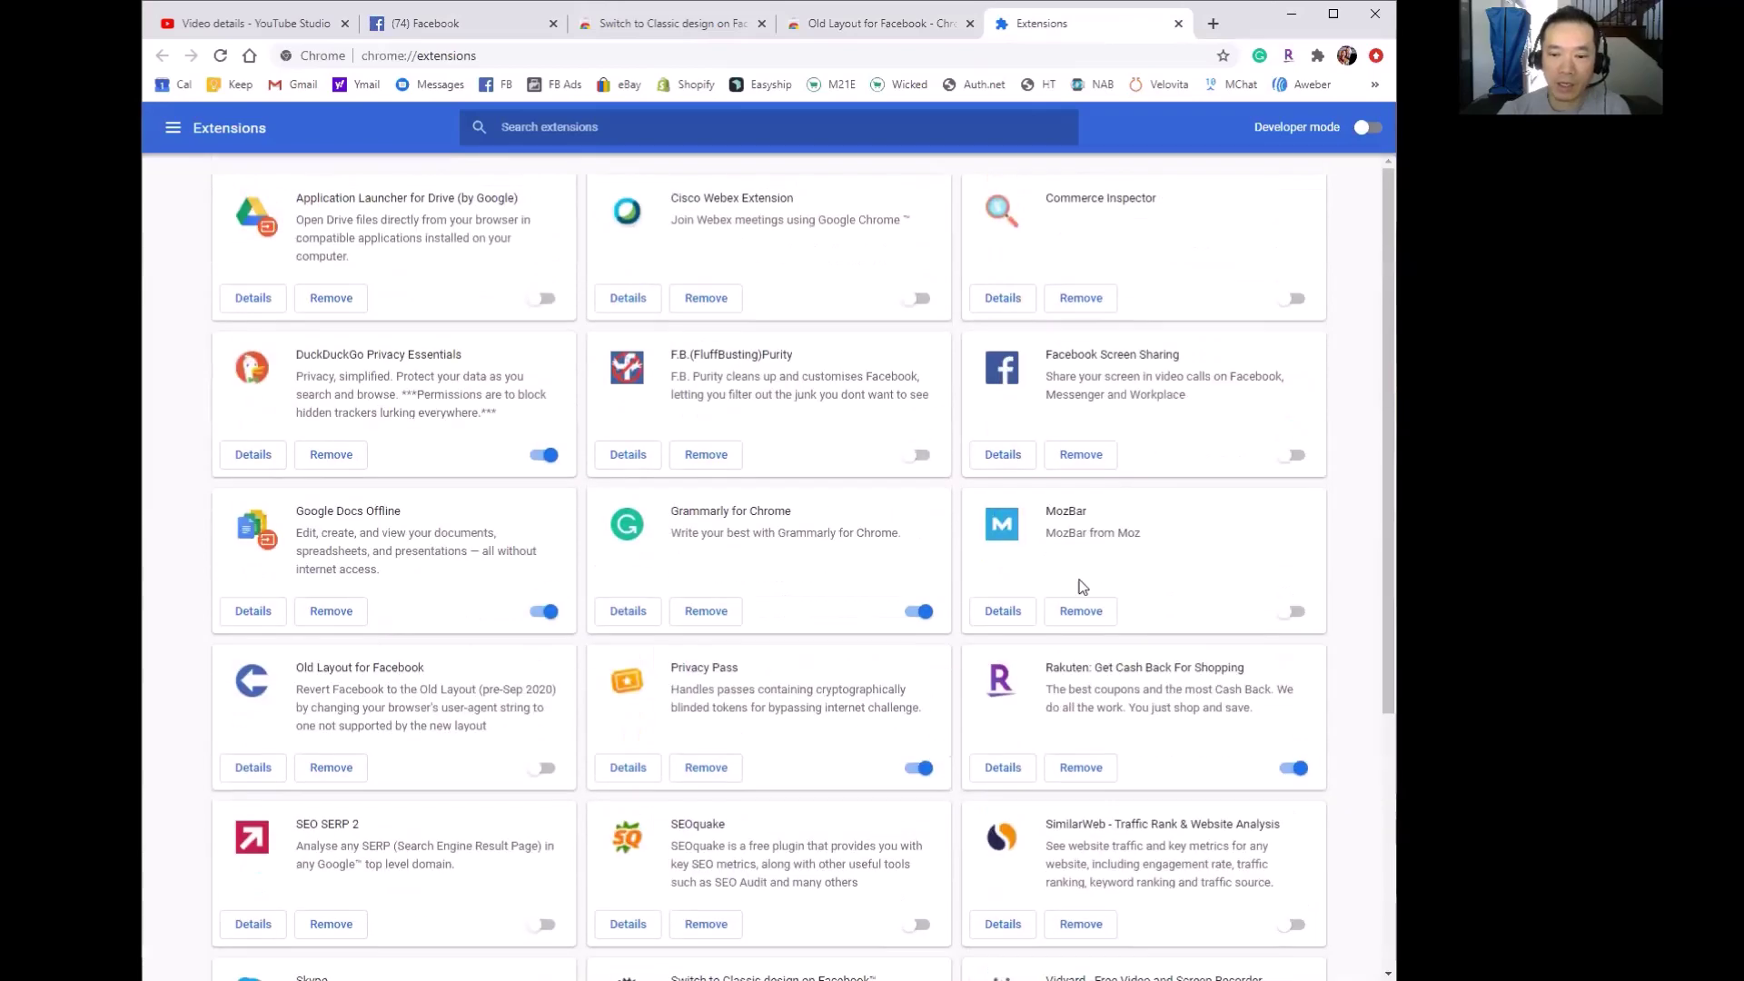
Step: View the active extensions from the Old Layout for Facebook store page and bring up the extension manager
left_click(879, 27)
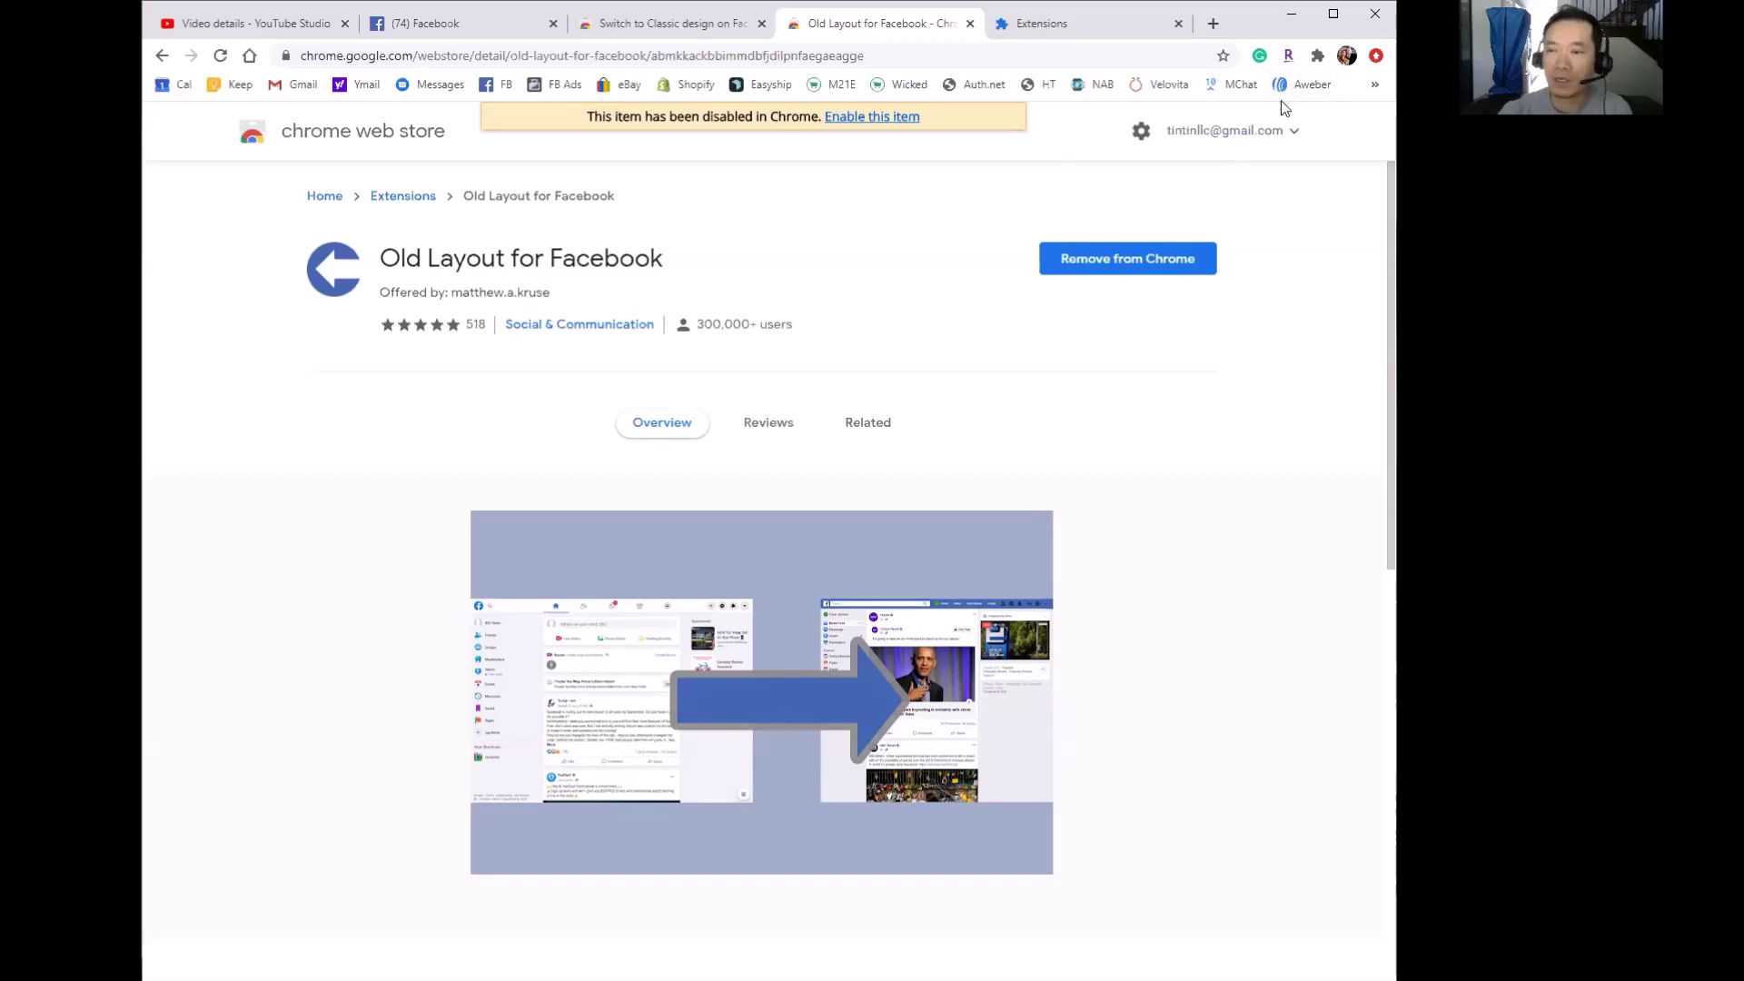
left_click(1317, 56)
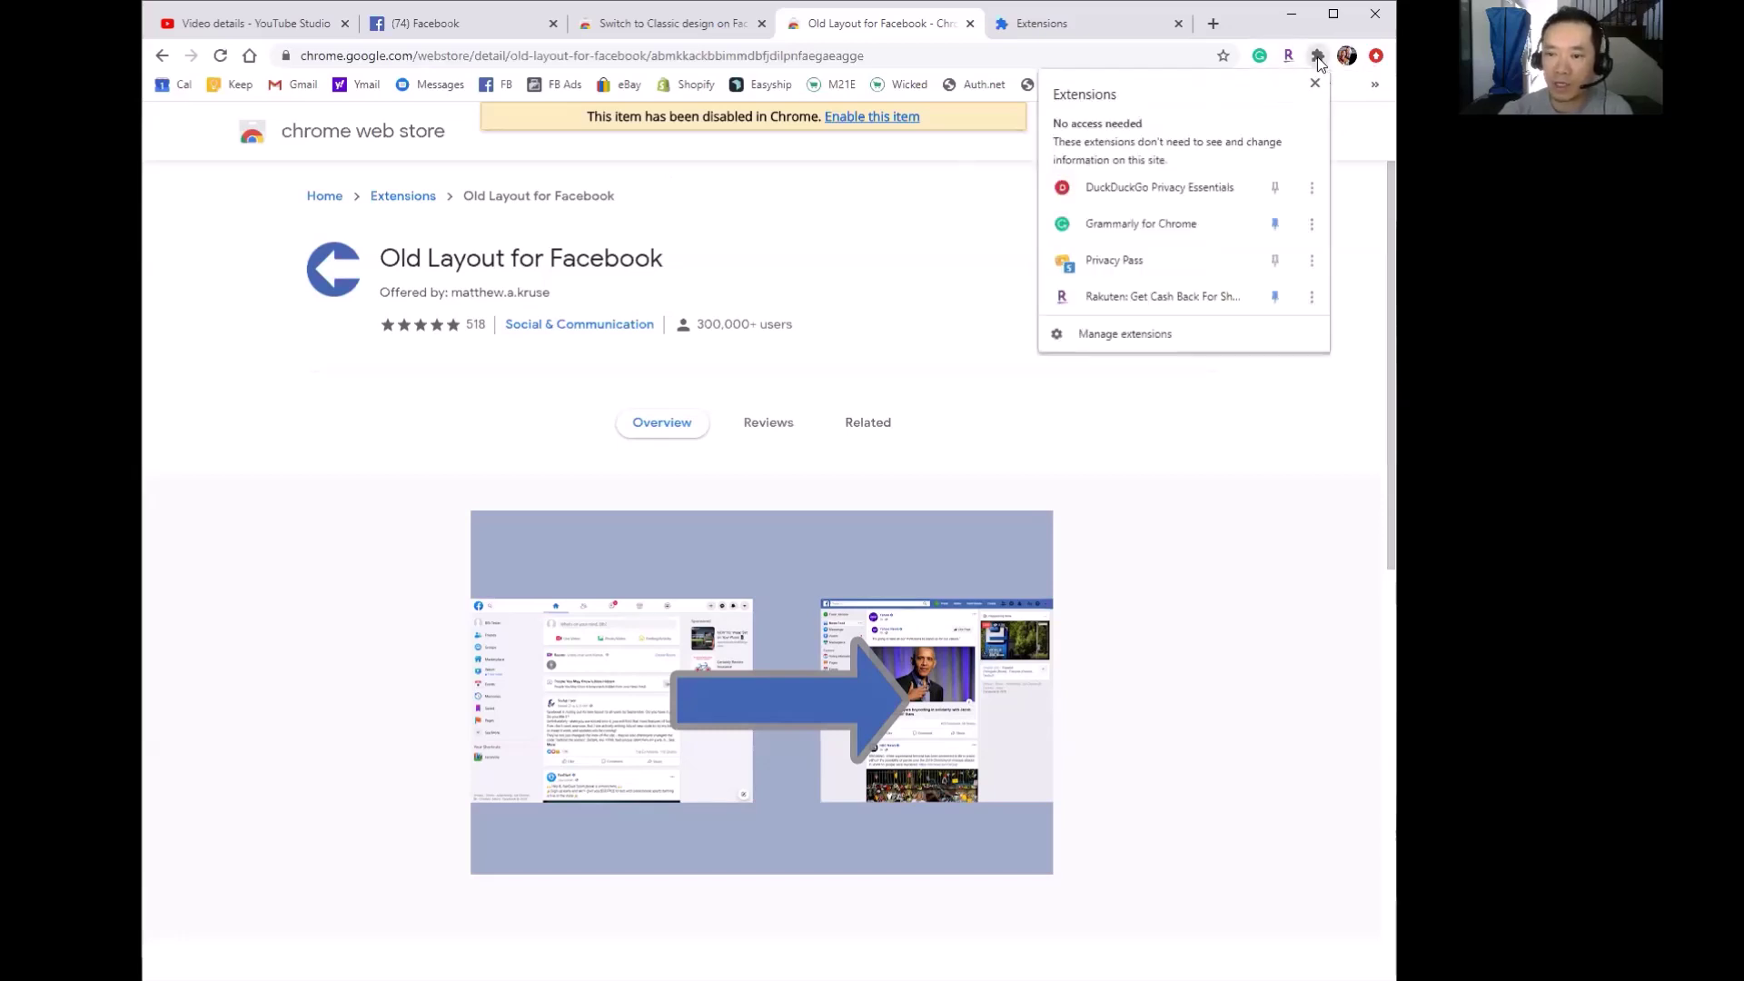
left_click(1093, 24)
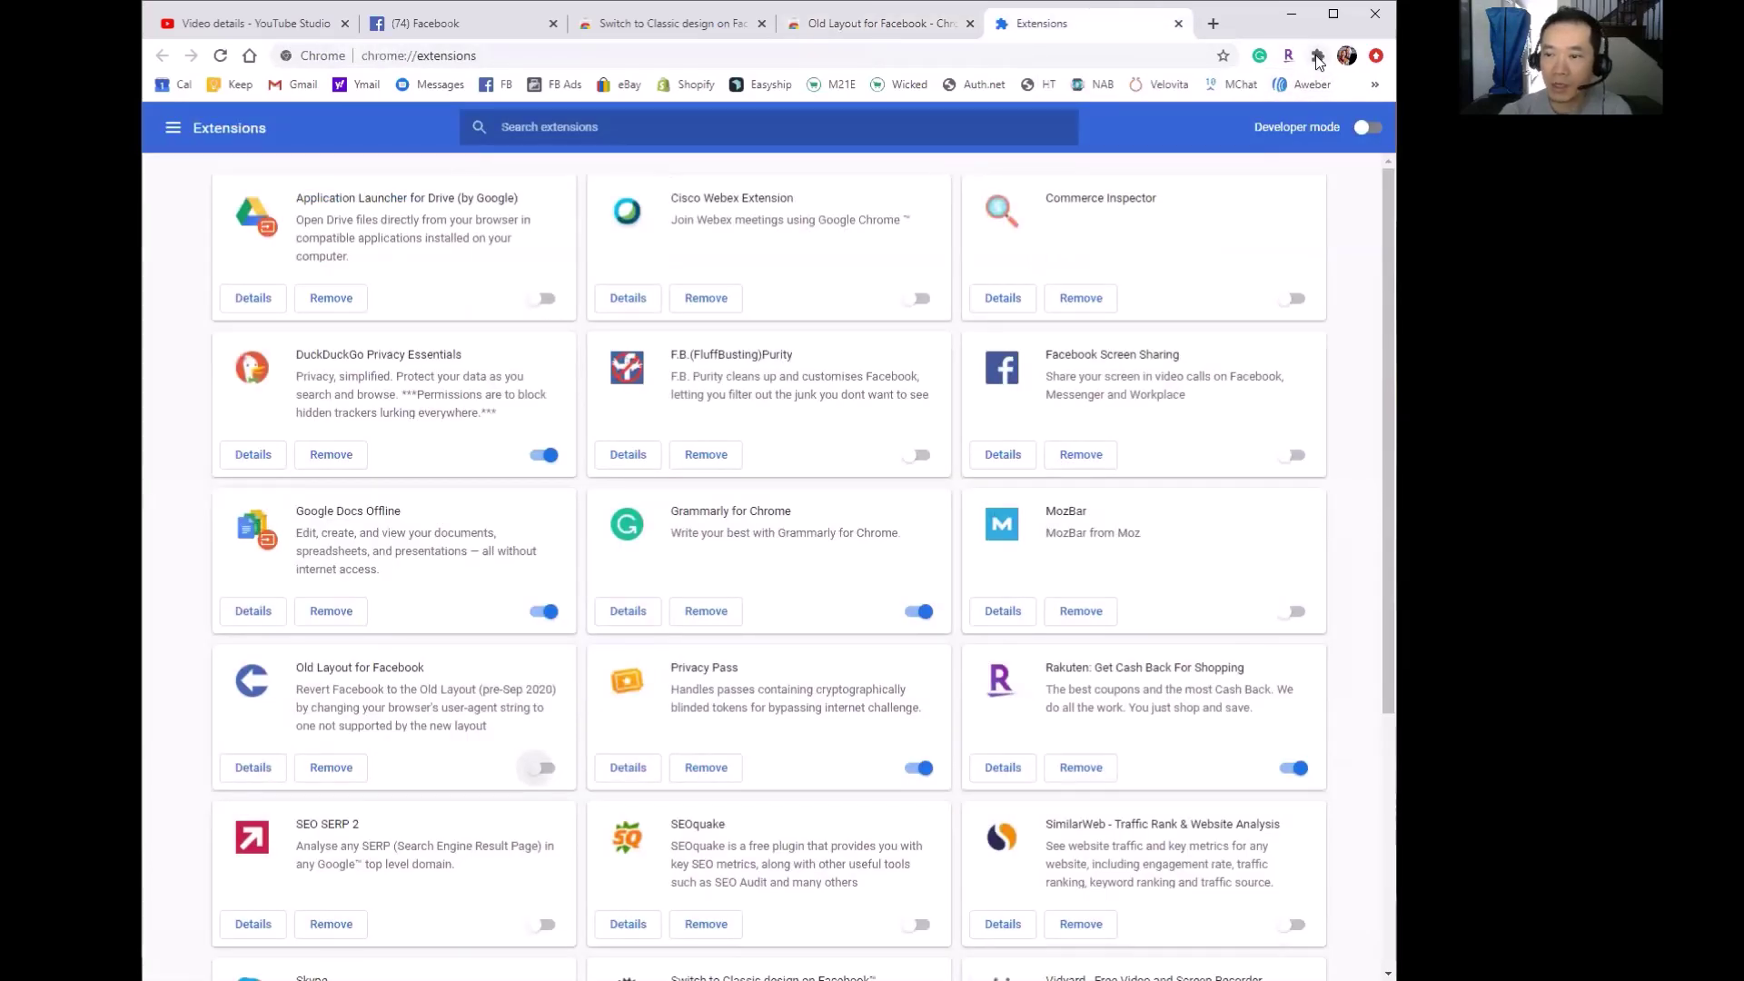
left_click(1317, 56)
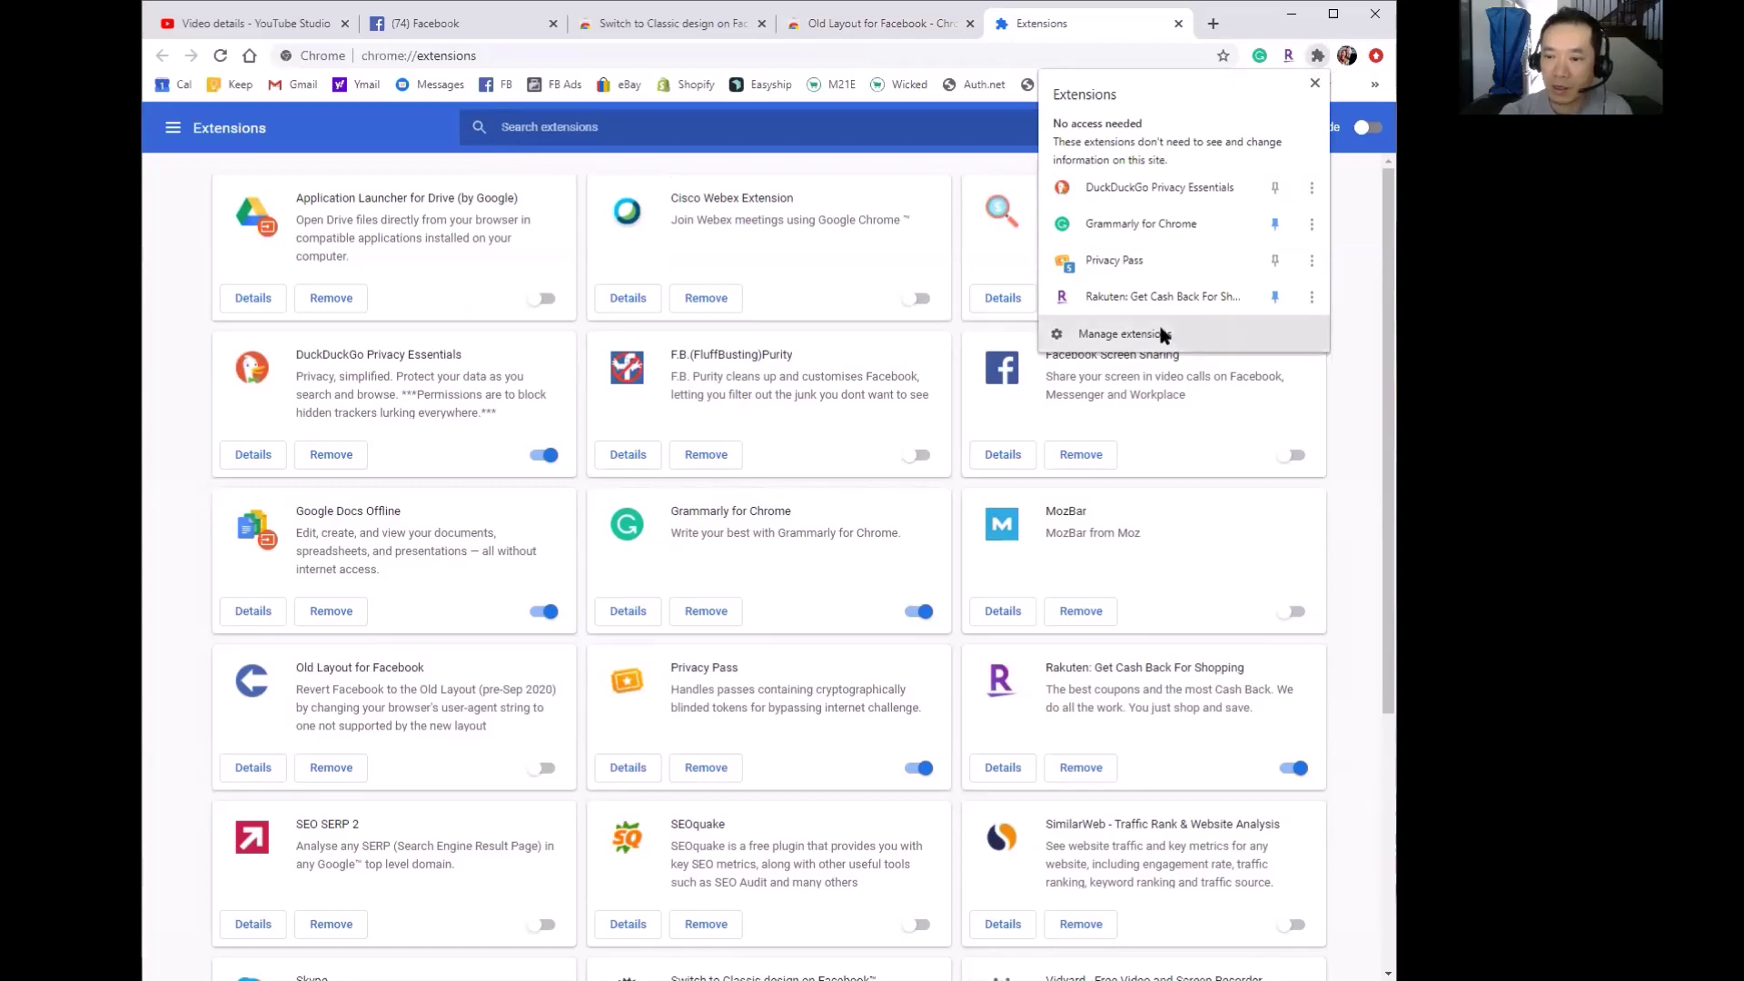
left_click(1149, 334)
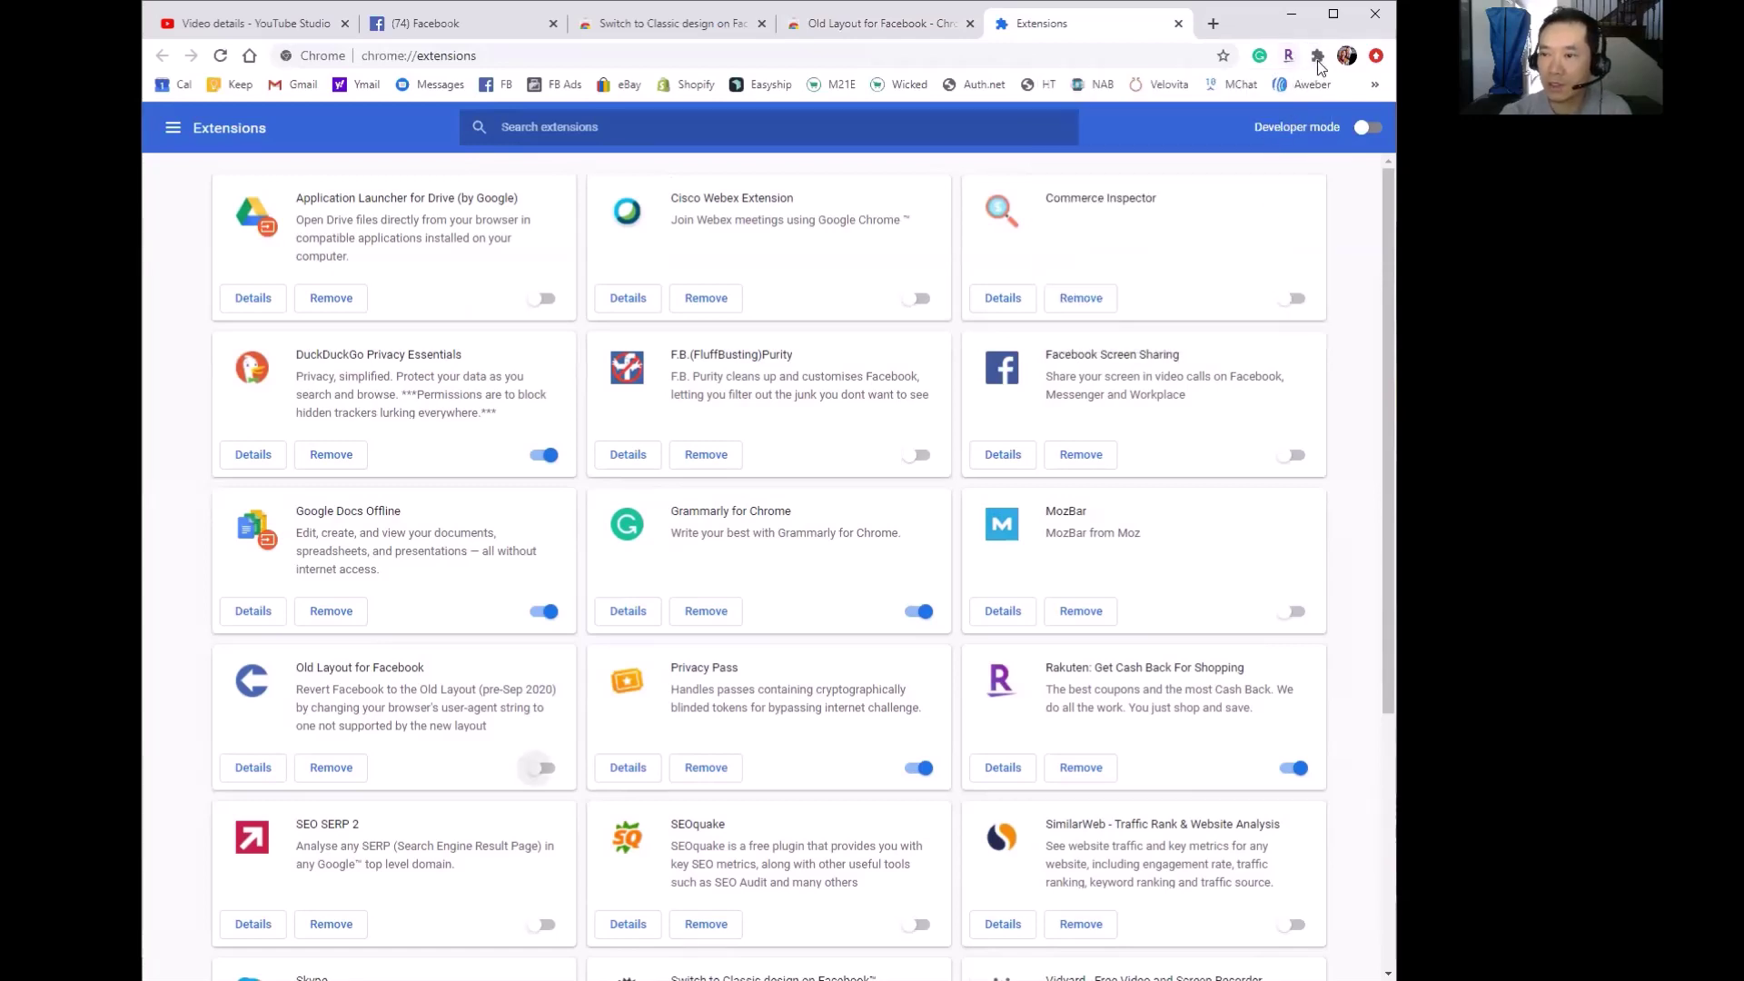
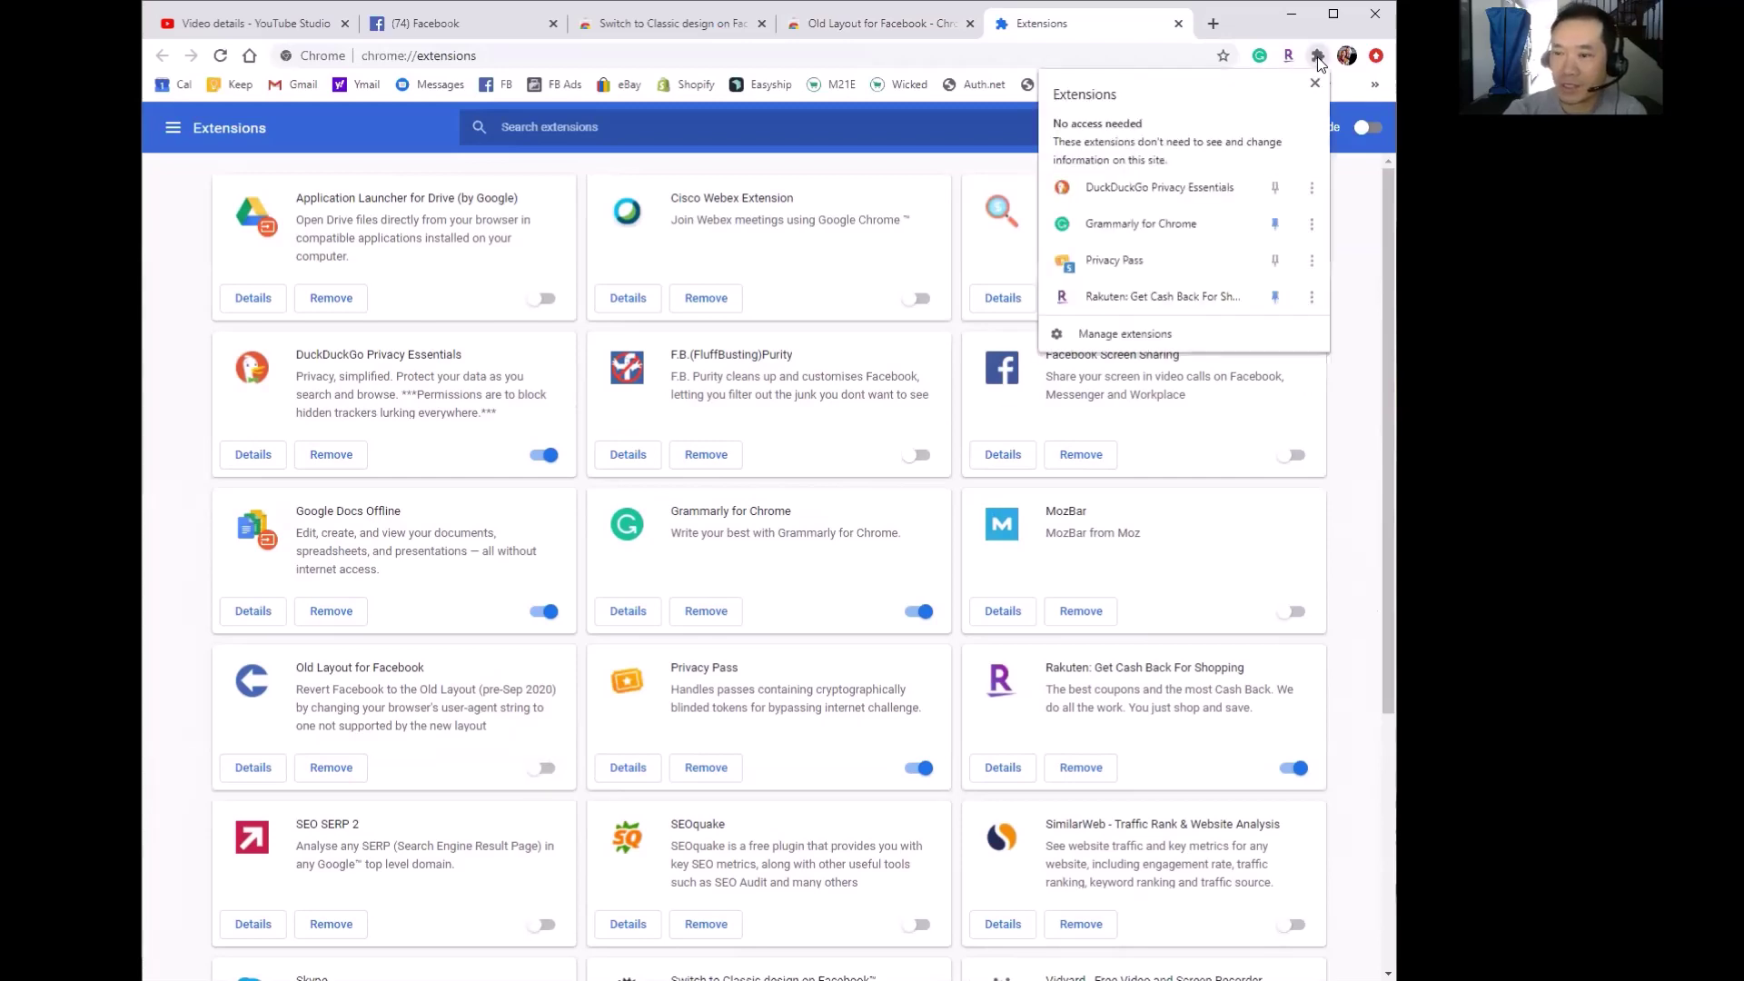
Step: Close the extension manager, reopen it from the Old Layout for Facebook store page and look through the installed extensions
left_click(1177, 24)
left_click(1177, 25)
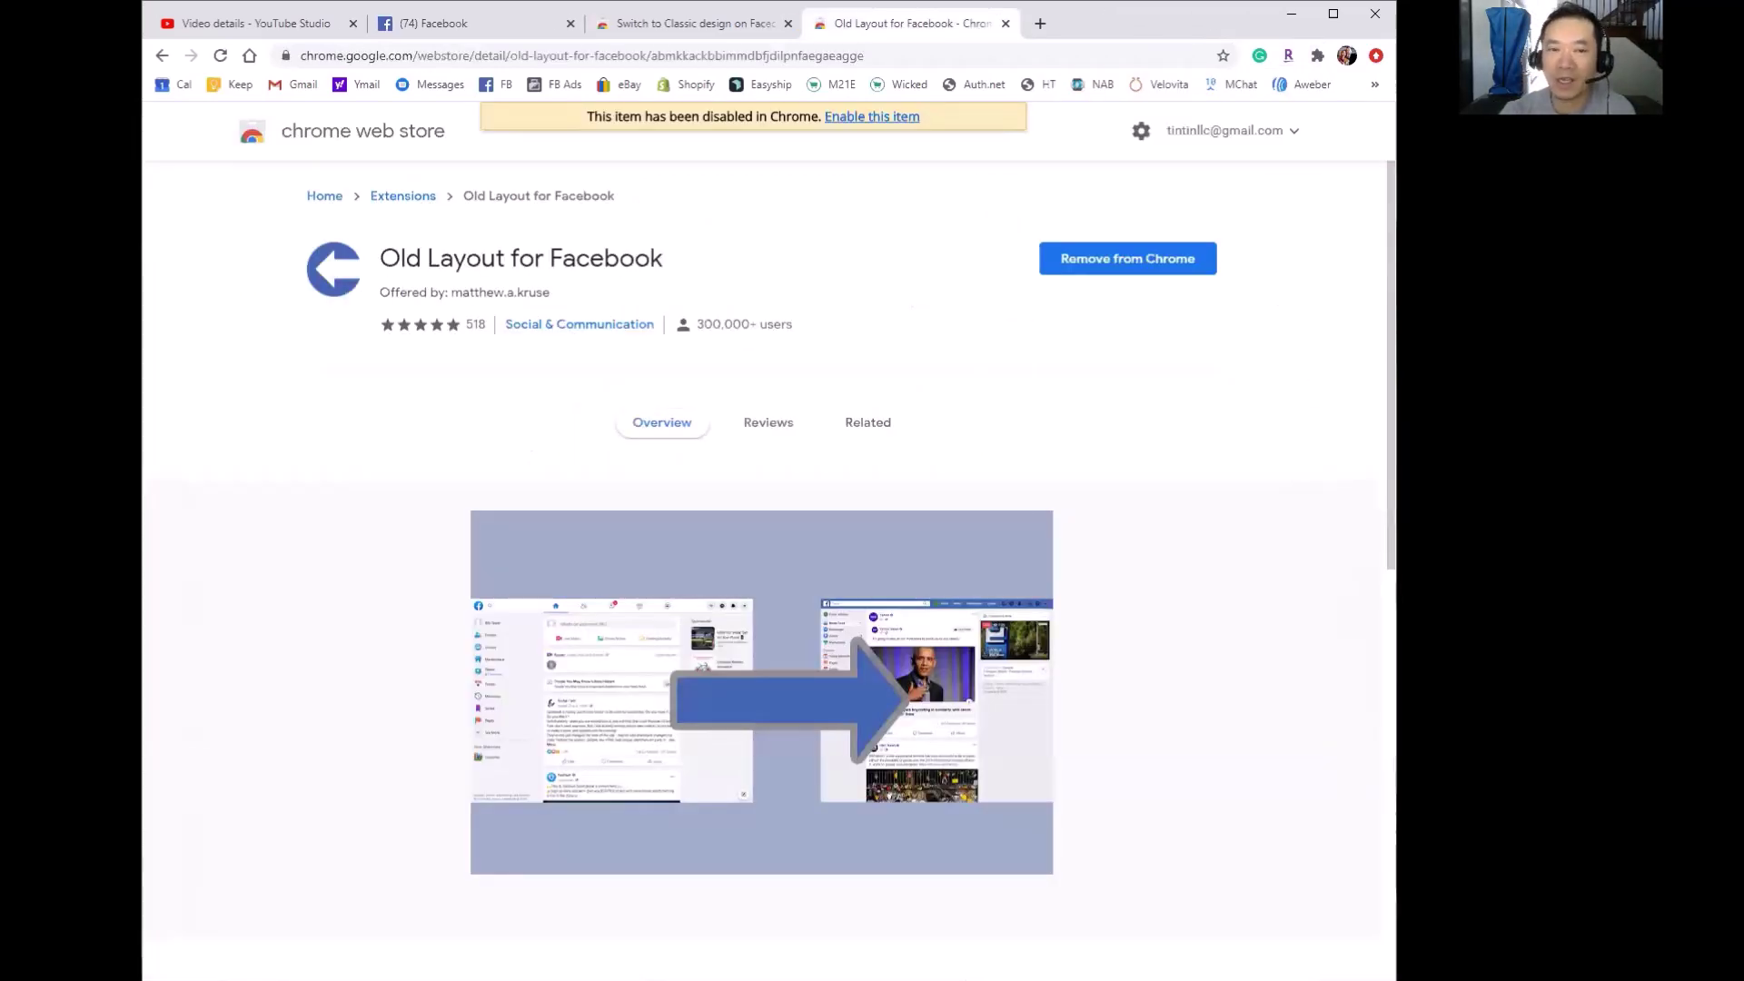
left_click(1317, 57)
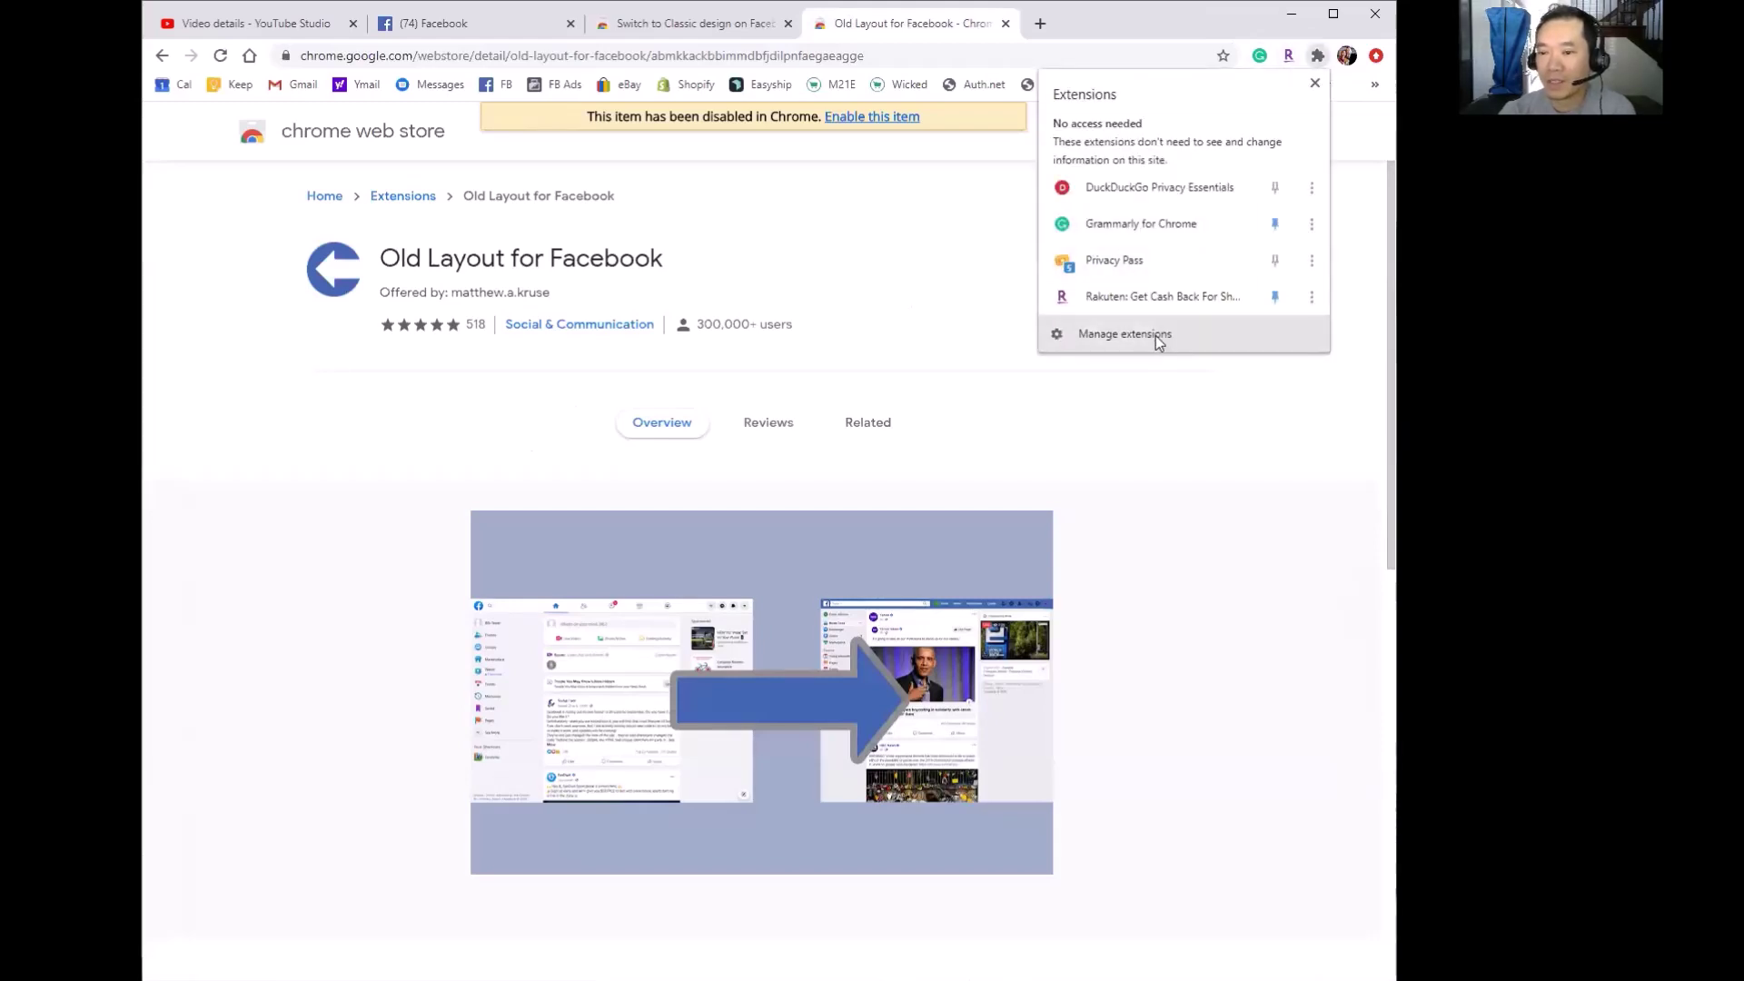
left_click(1155, 335)
scroll(1101, 487, "down", 3)
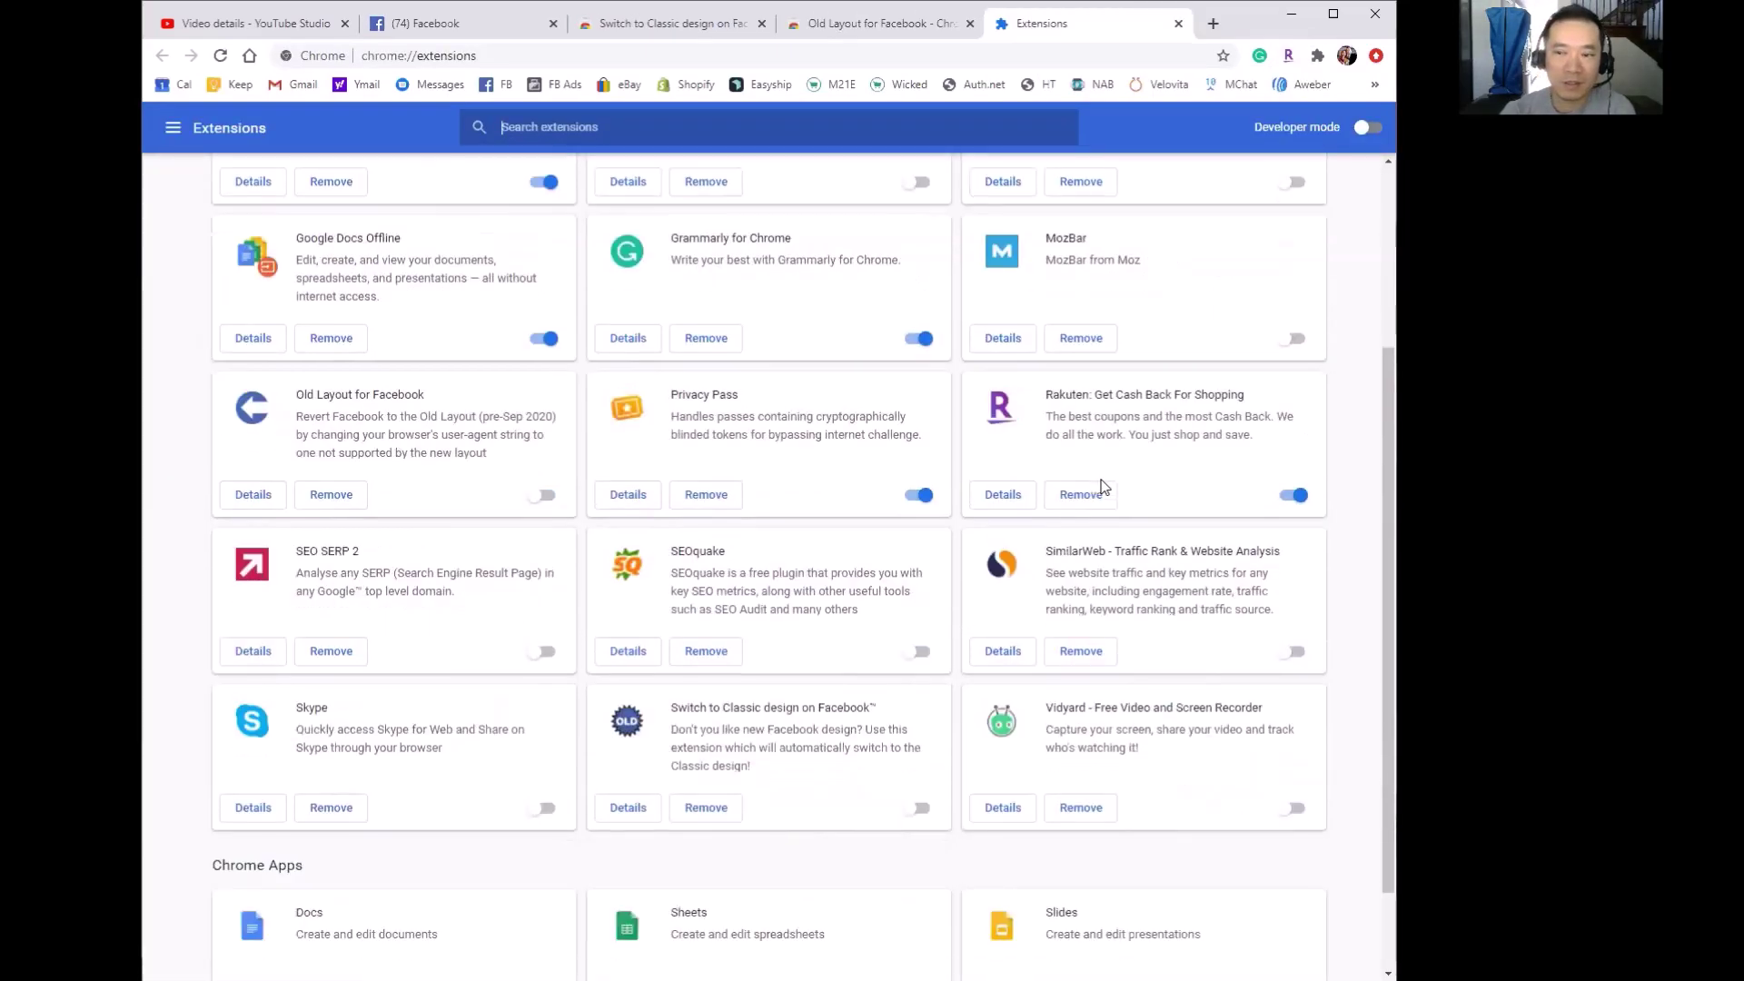
scroll(1101, 488, "up", 3)
scroll(913, 652, "down", 5)
scroll(904, 654, "up", 5)
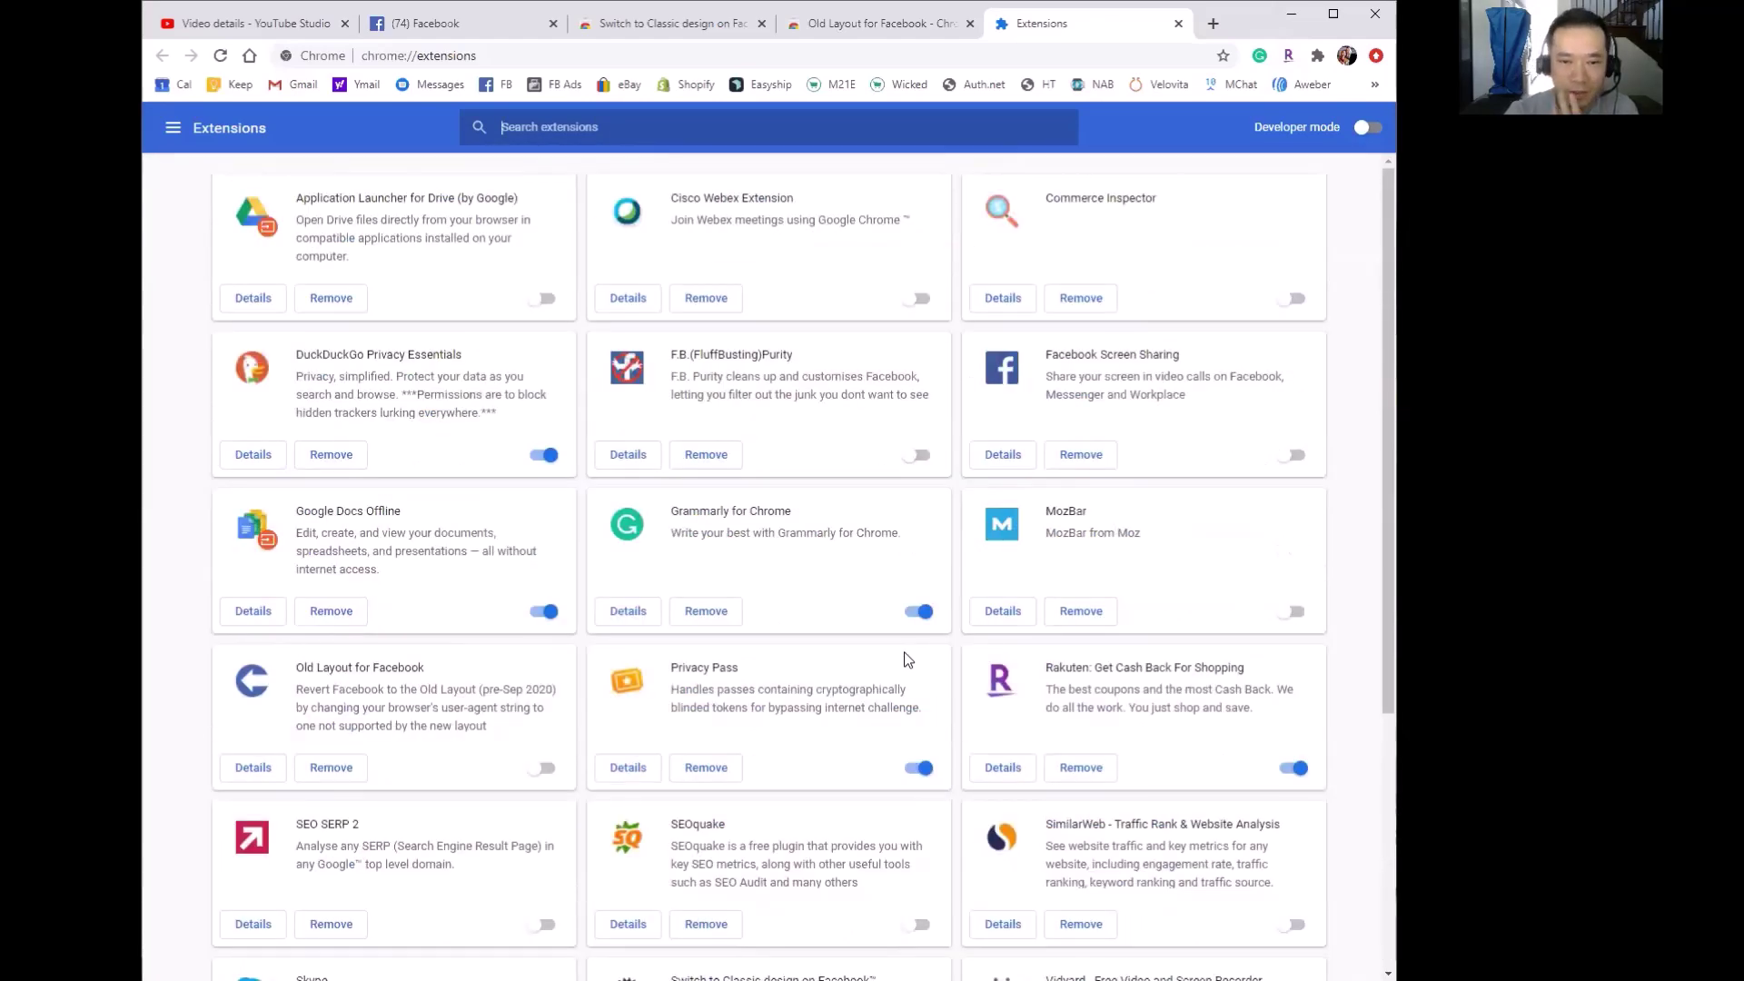
Step: View the available options for the Rakuten extension and return to the extension manager
left_click(1317, 57)
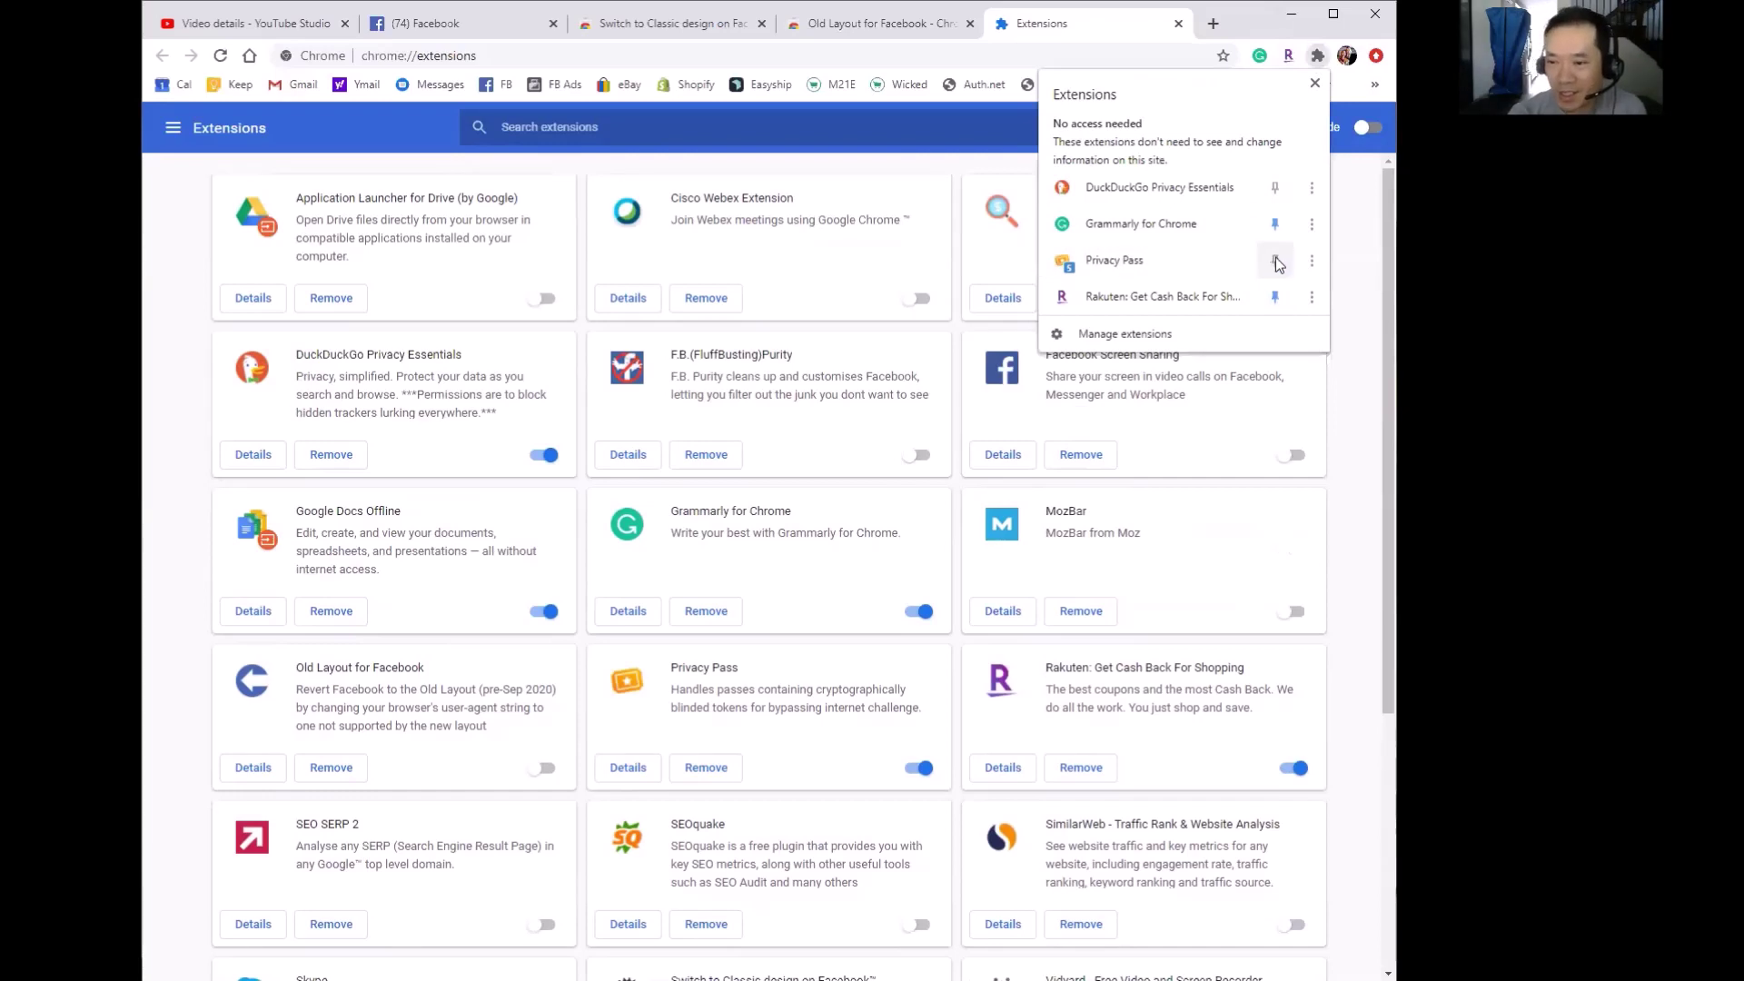
left_click(1311, 298)
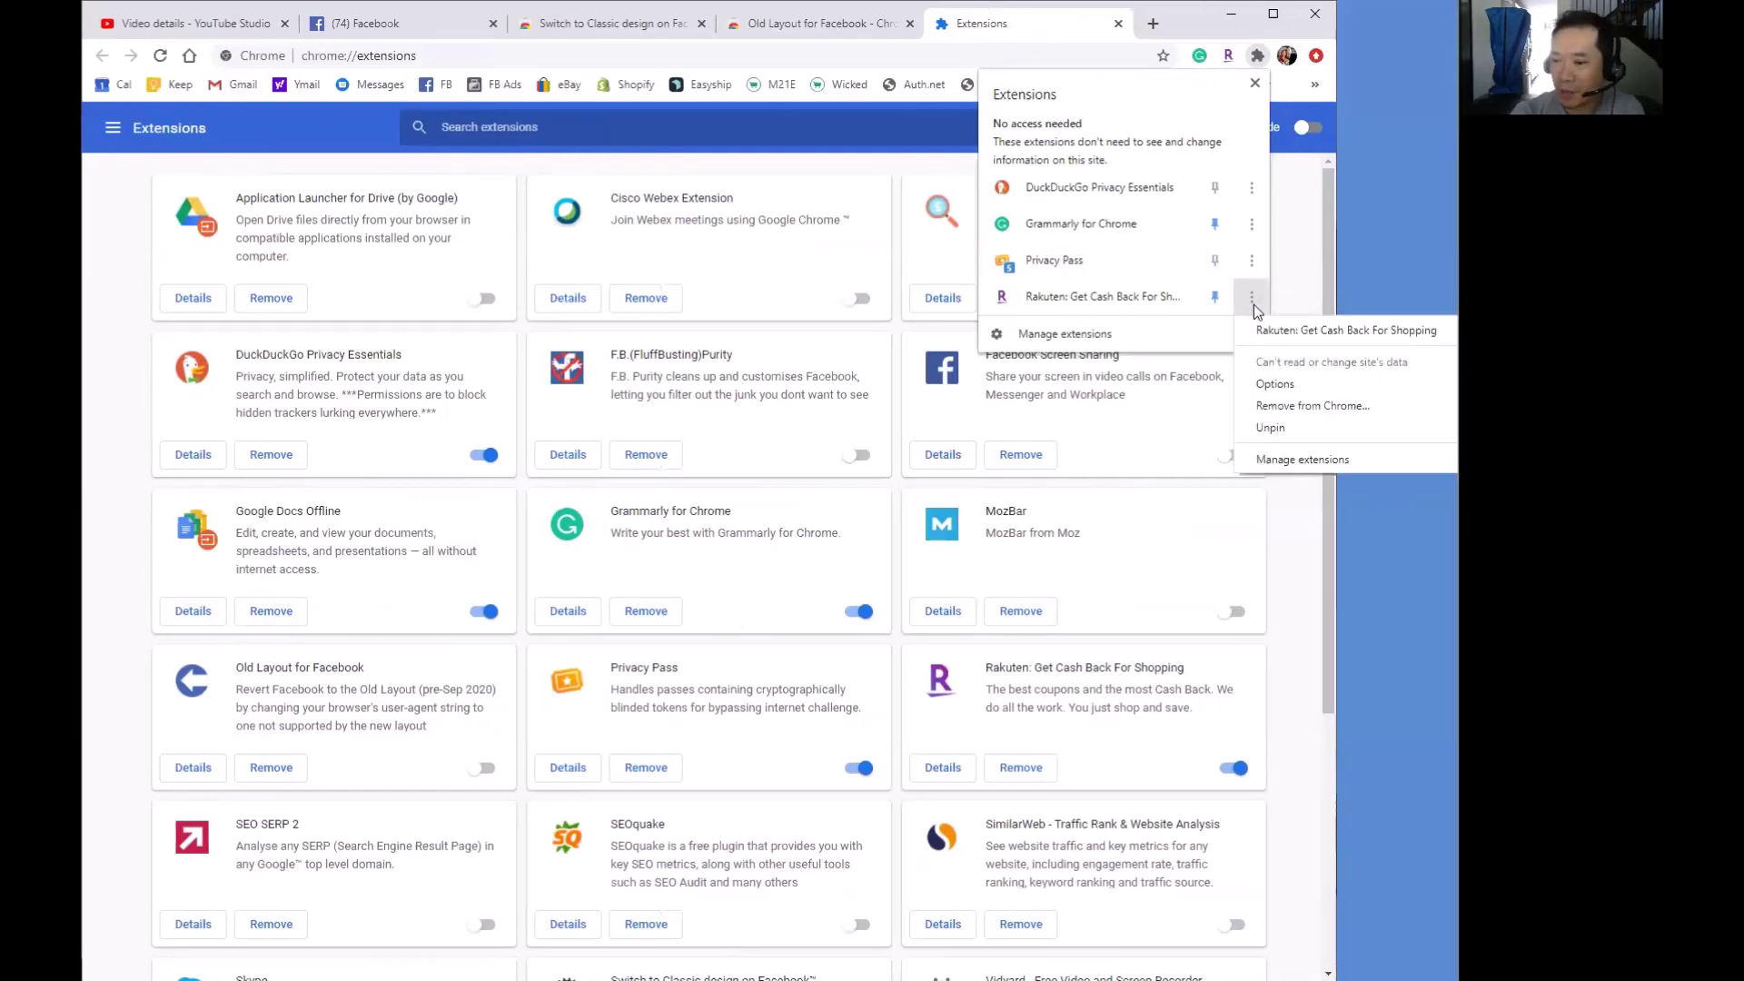
left_click(1177, 109)
left_click(1092, 336)
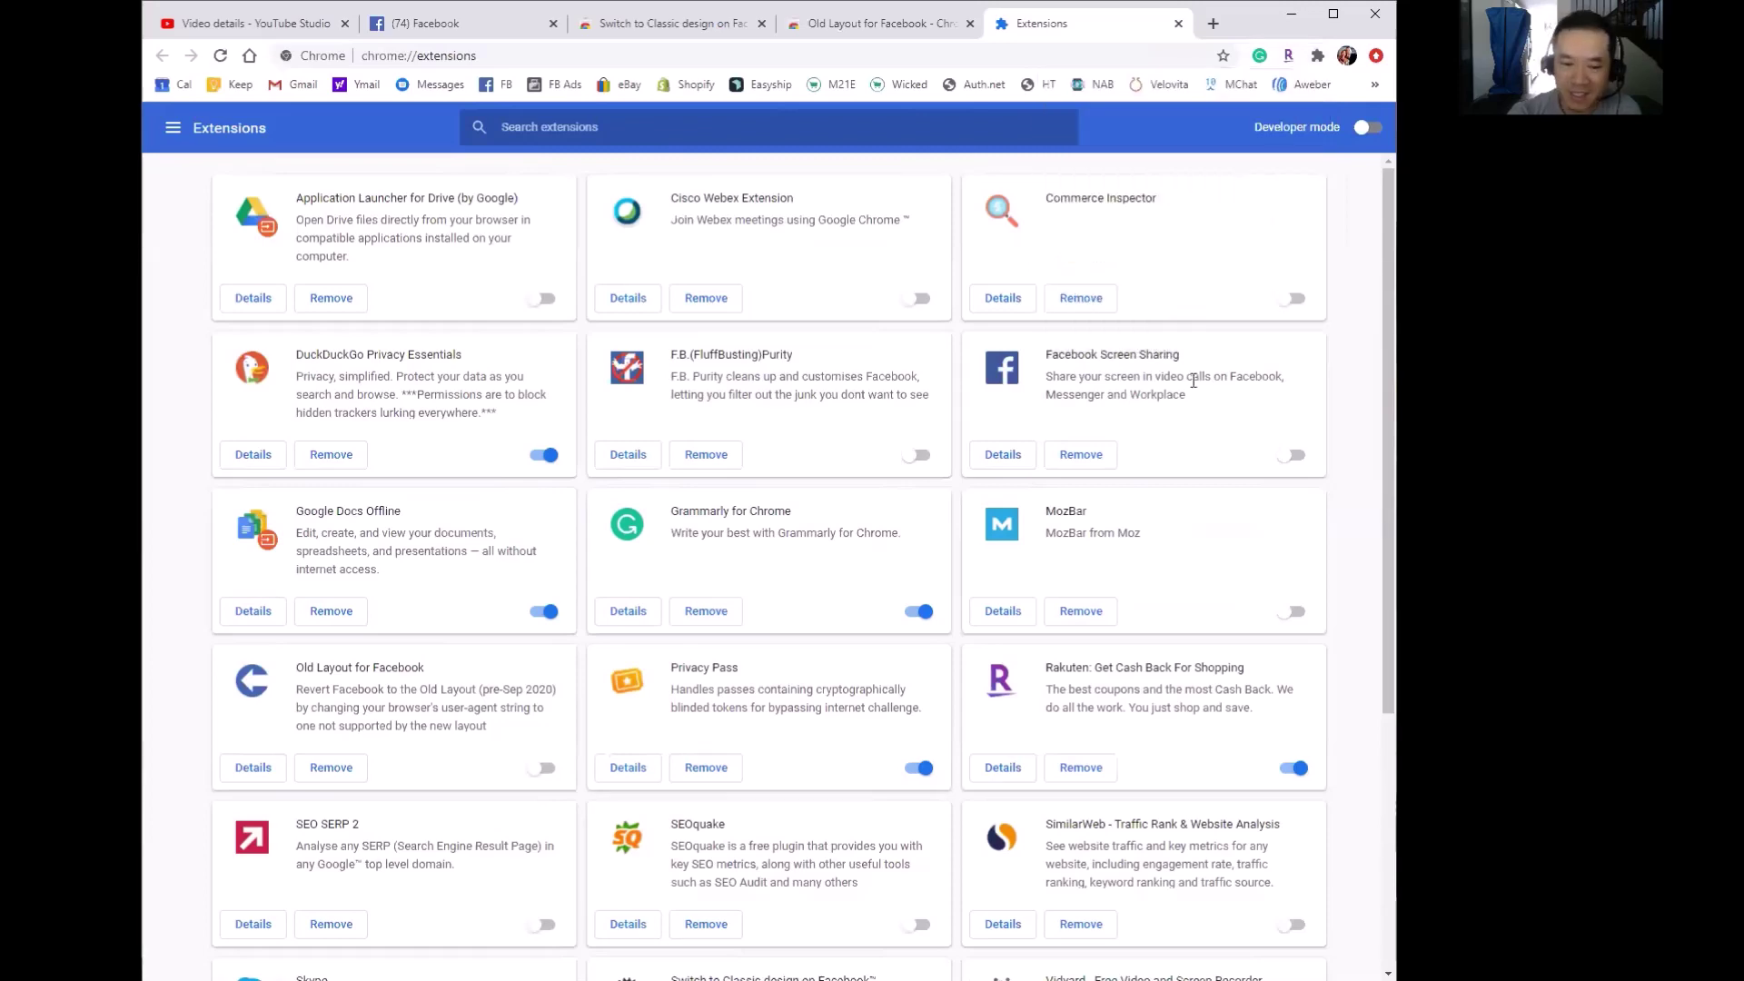
Step: Open the details of the "Switch to Classic design on Facebook" extension and review its permissions and site access
scroll(499, 723, "down", 4)
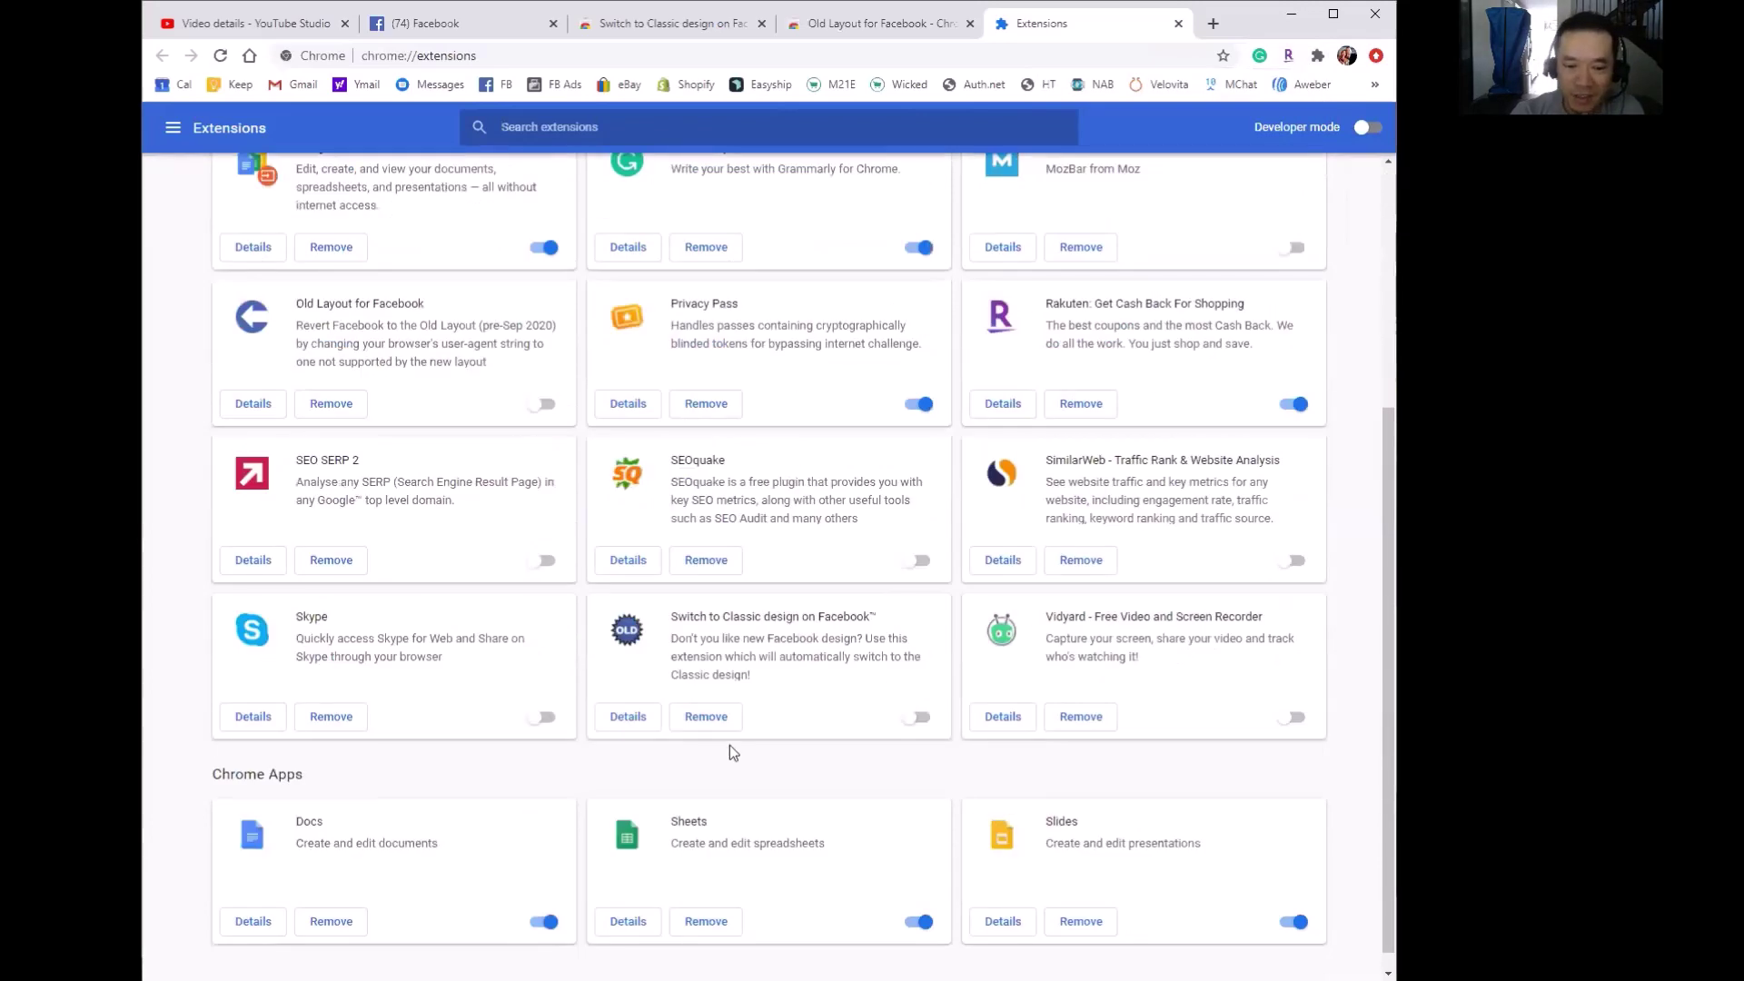
left_click(634, 717)
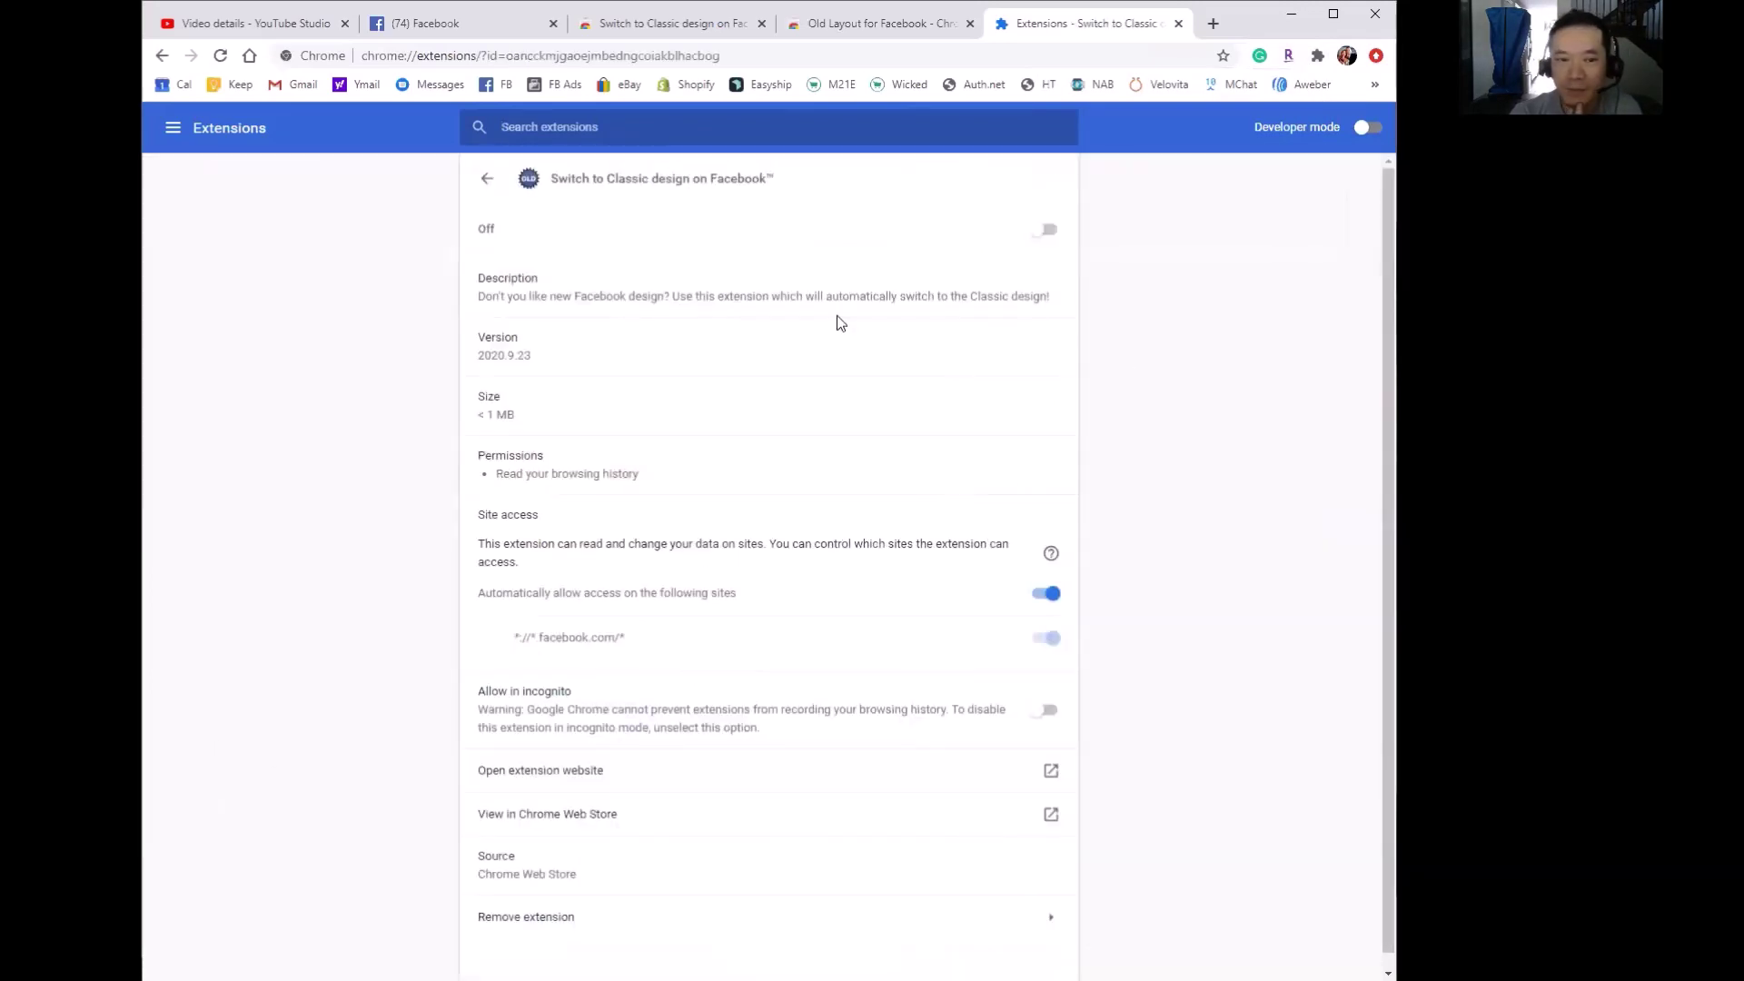
scroll(1173, 667, "down", 1)
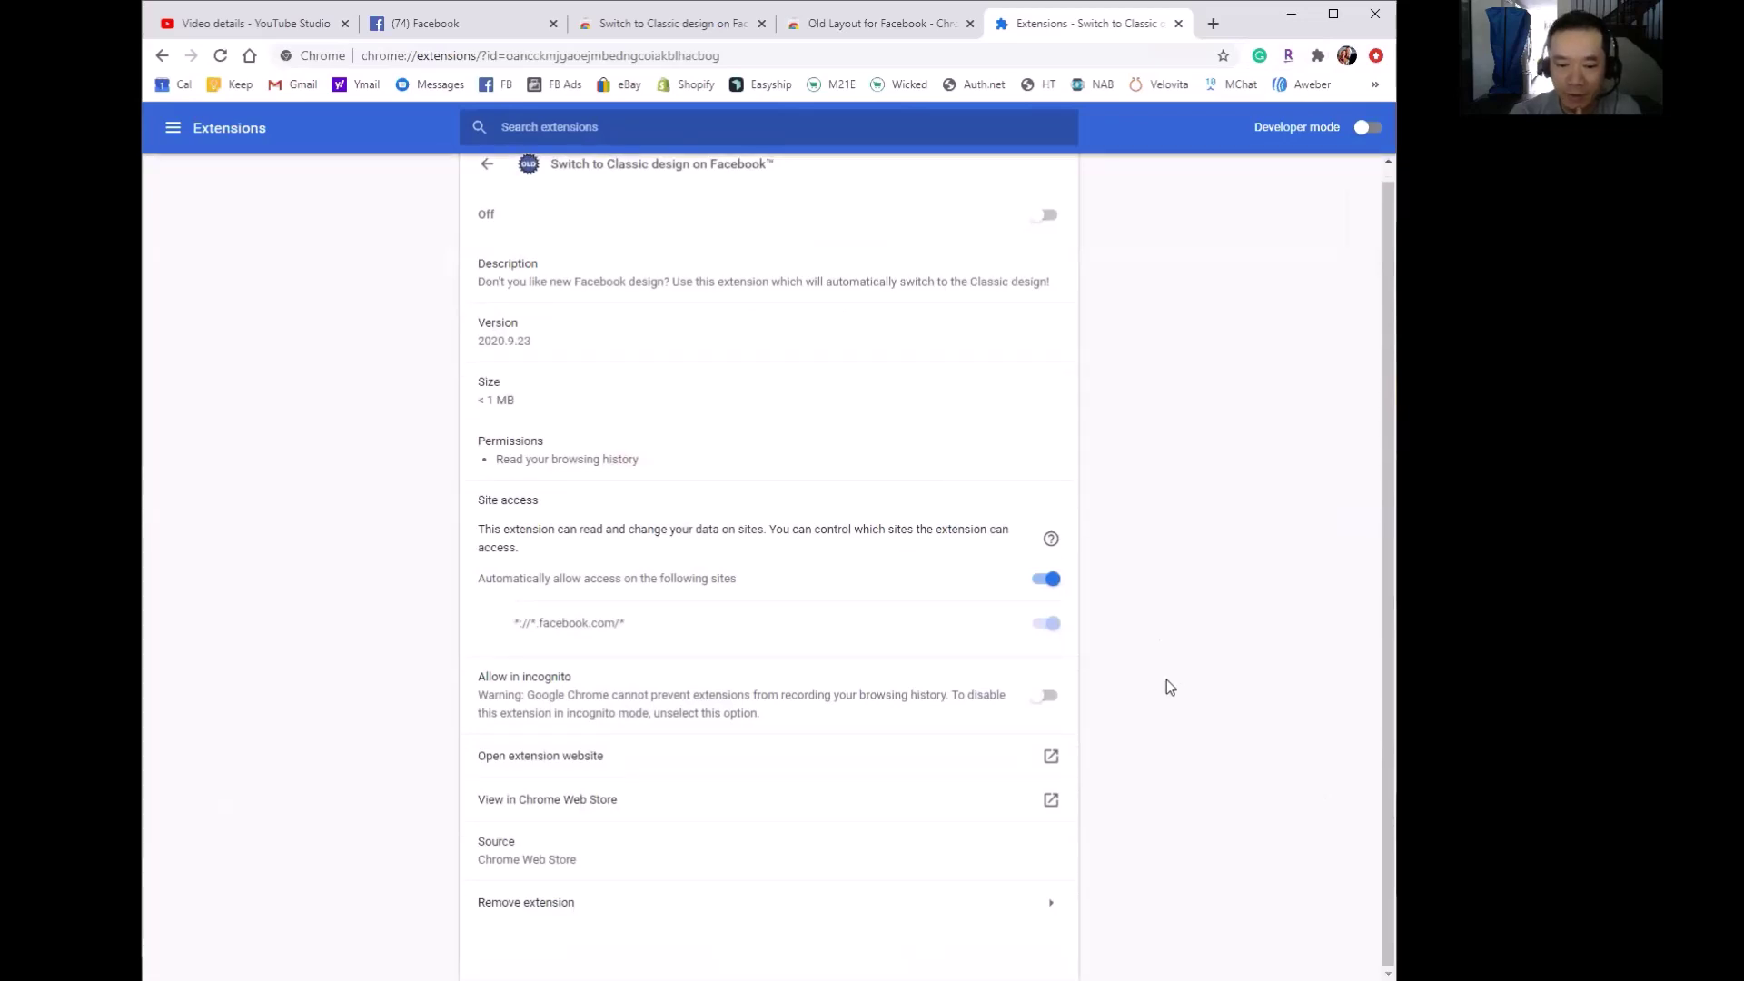
scroll(992, 875, "up", 1)
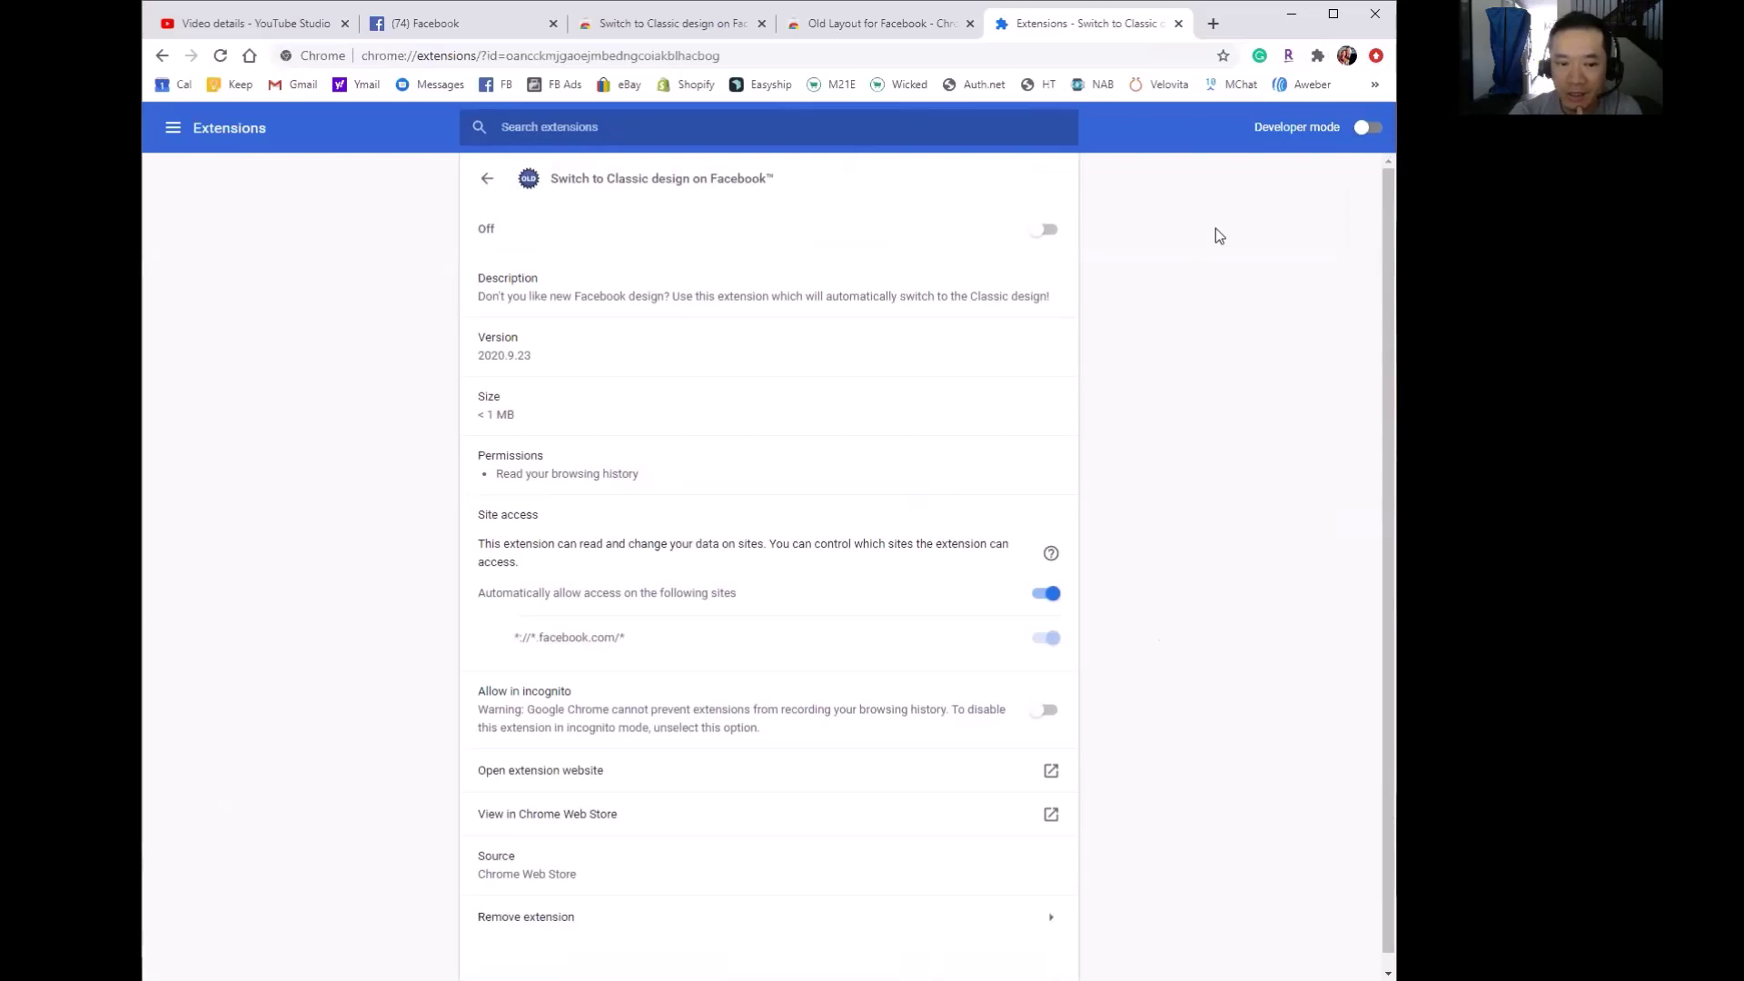
scroll(1049, 384, "down", 1)
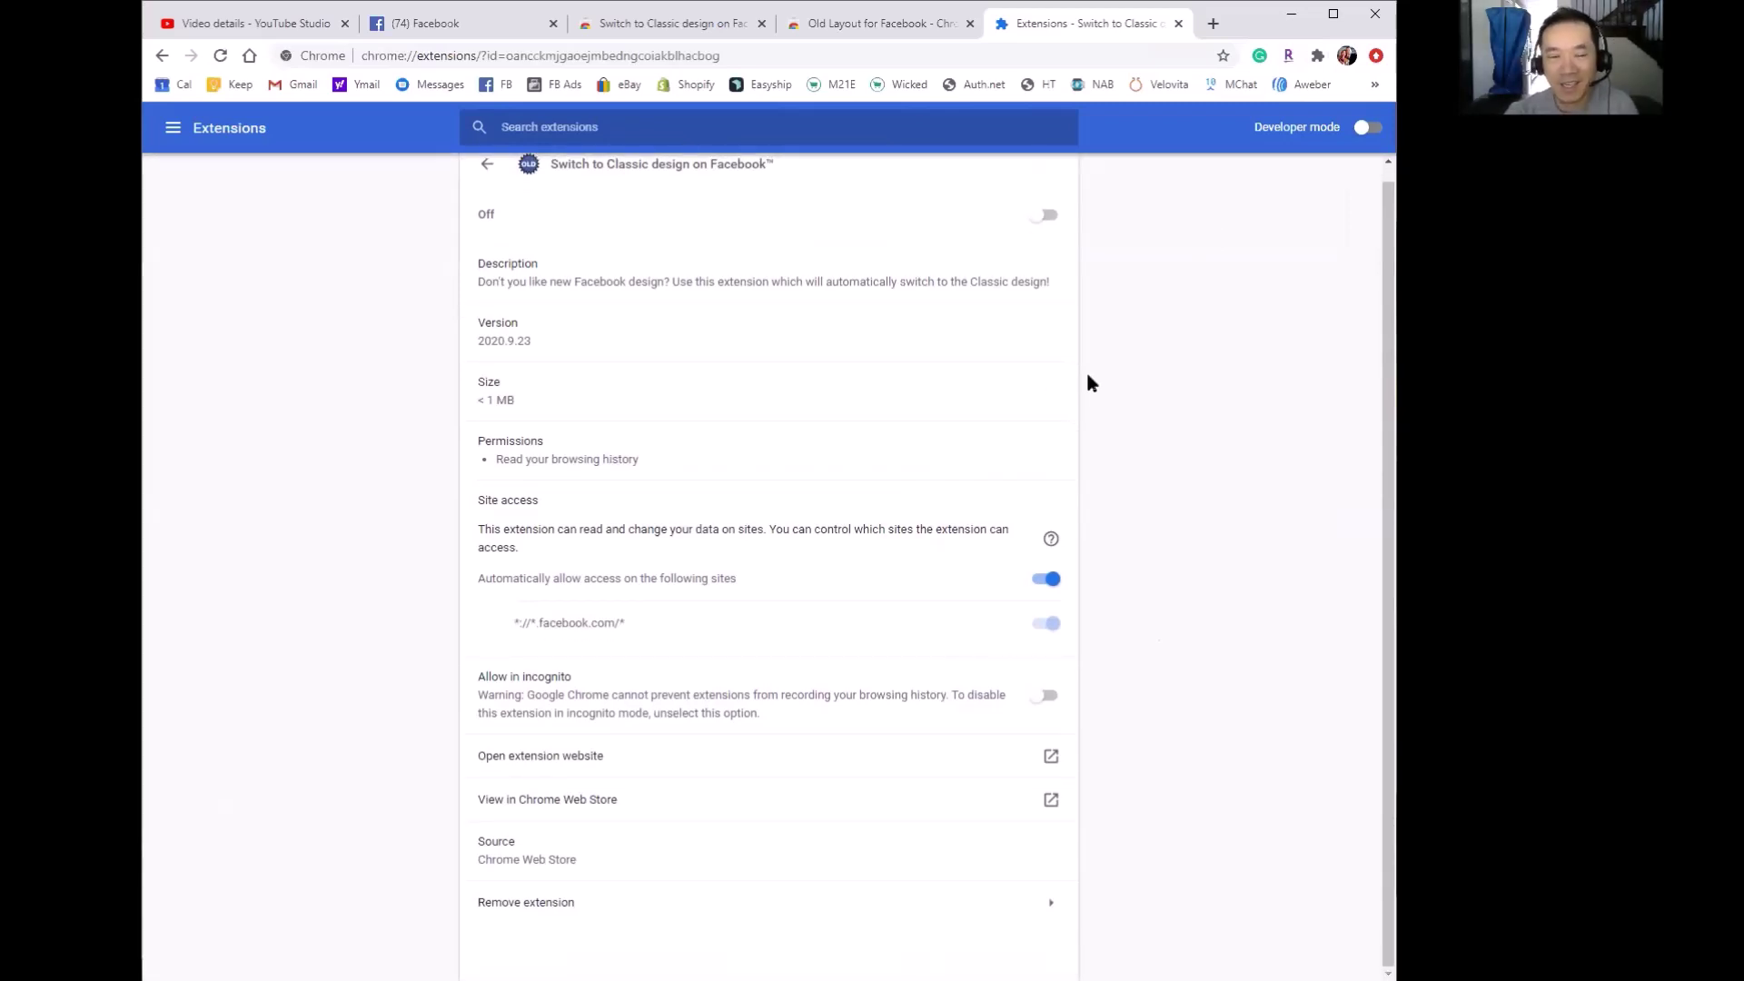
scroll(1105, 400, "up", 1)
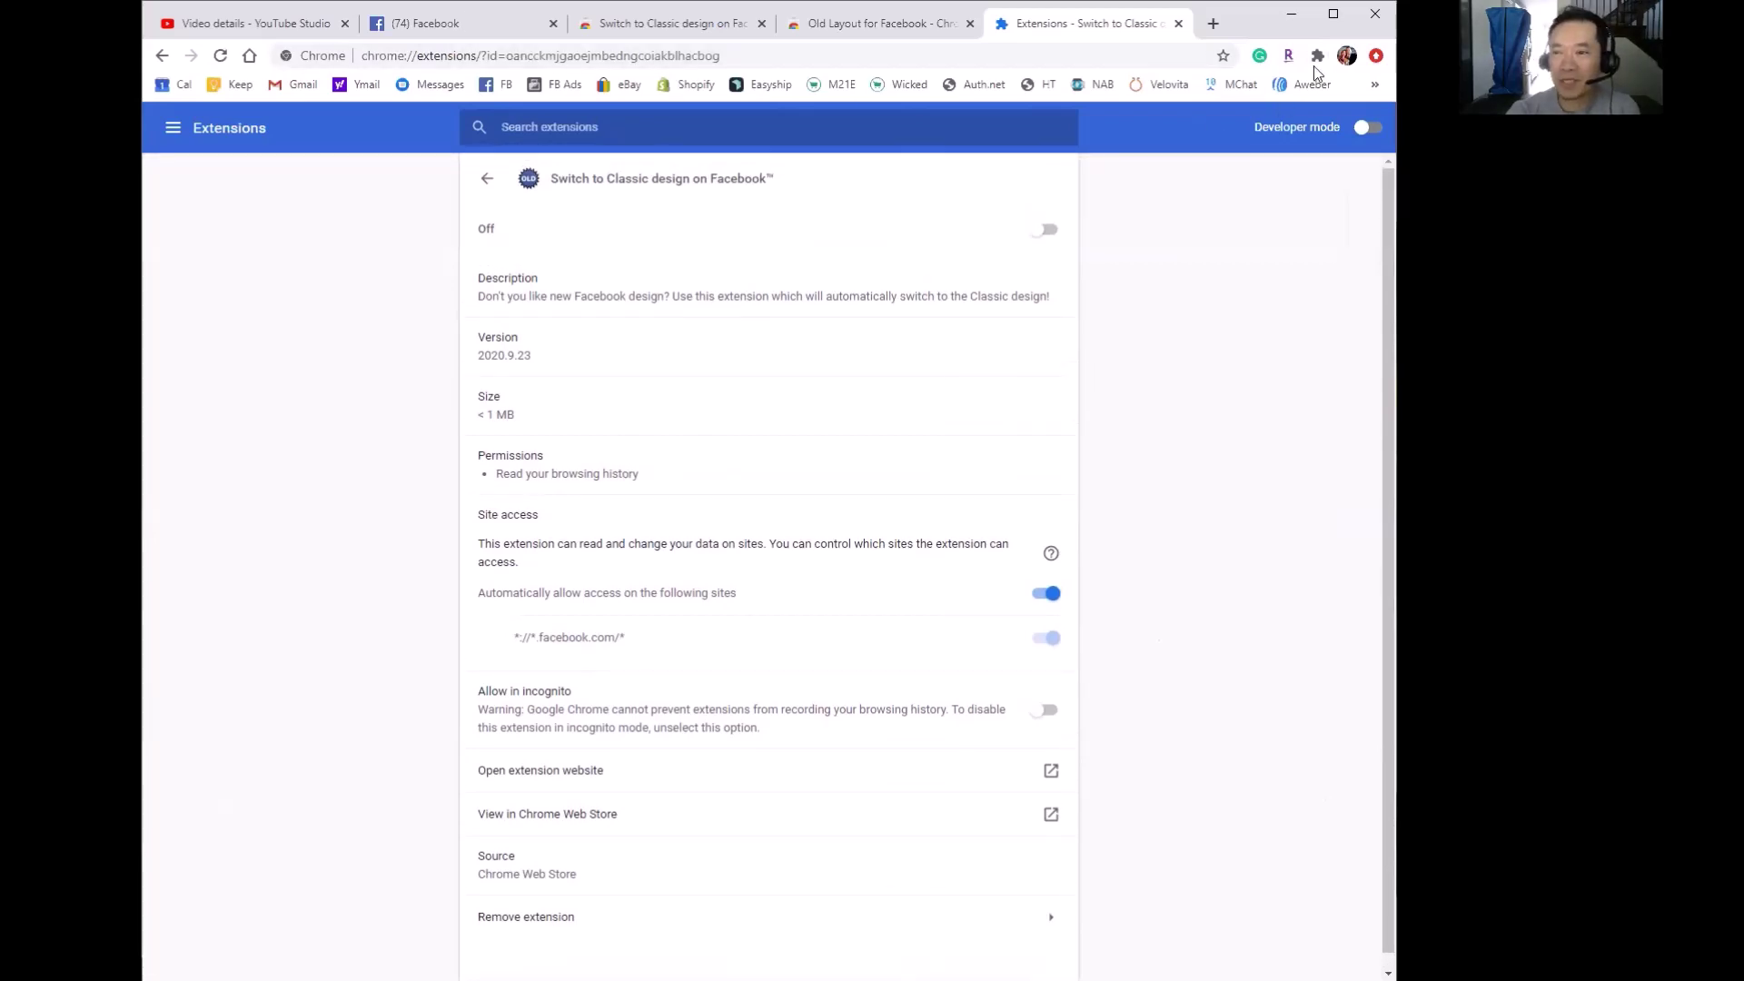
Step: Return to the full list of installed extensions and examine which ones are enabled, including the Facebook-related ones
left_click(1317, 55)
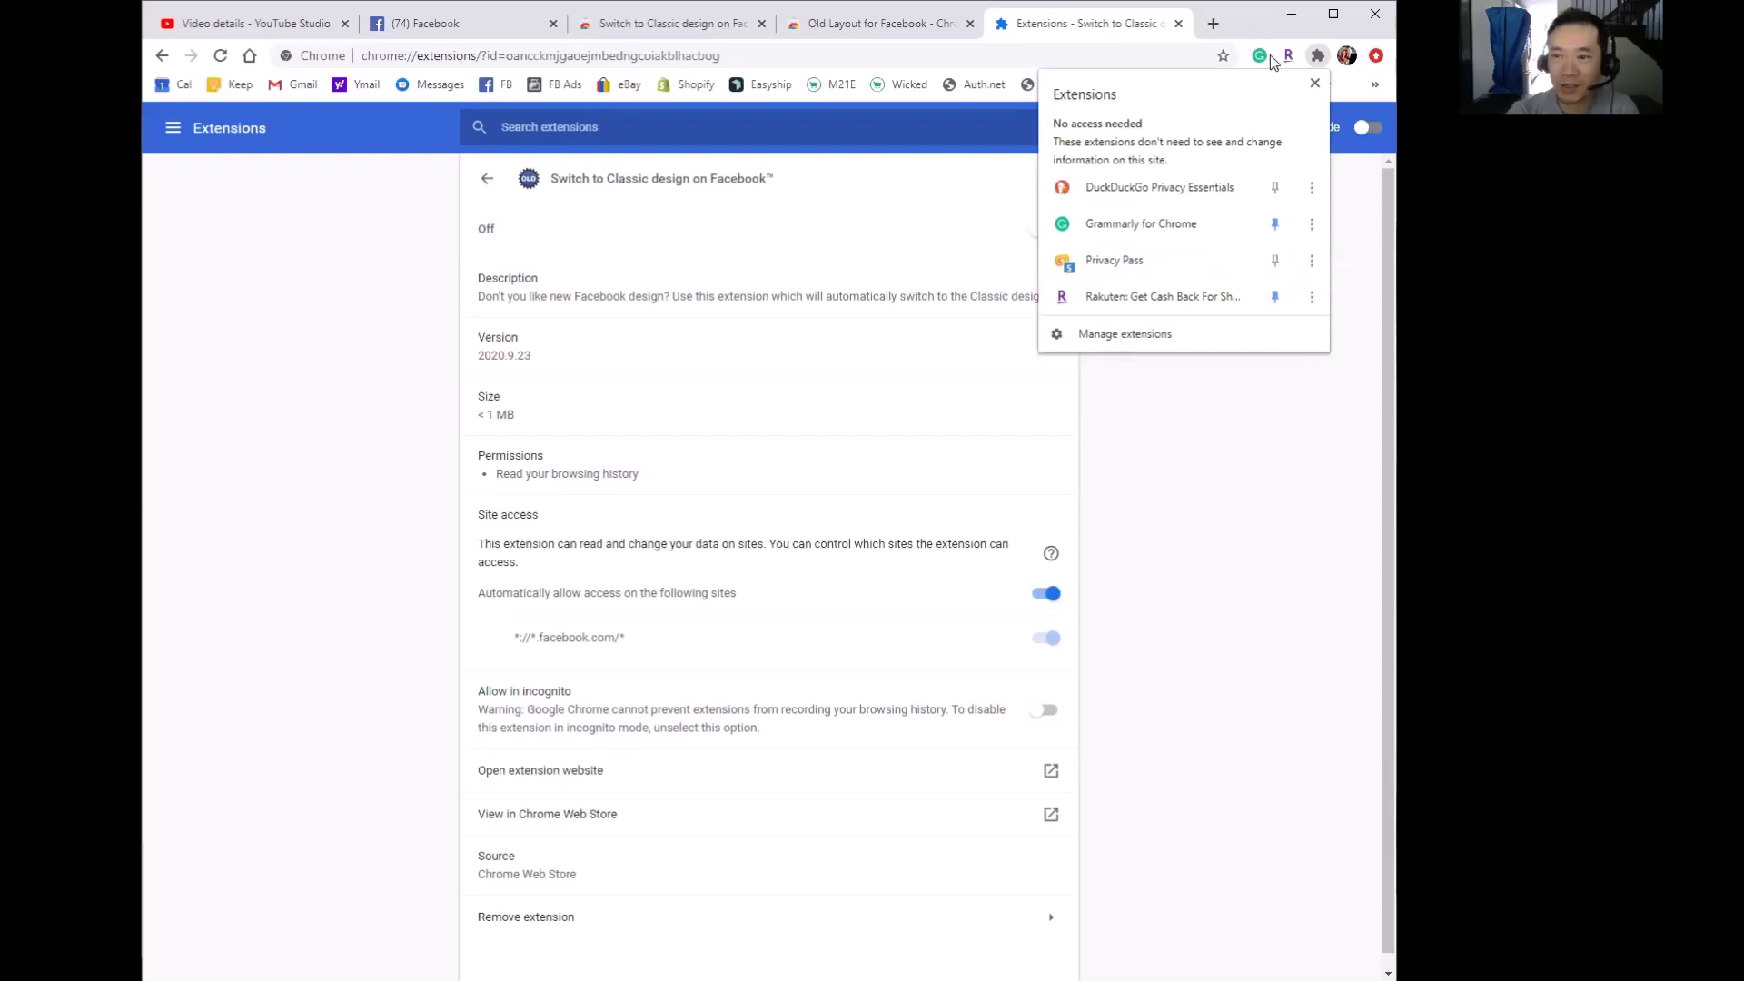
left_click(1316, 86)
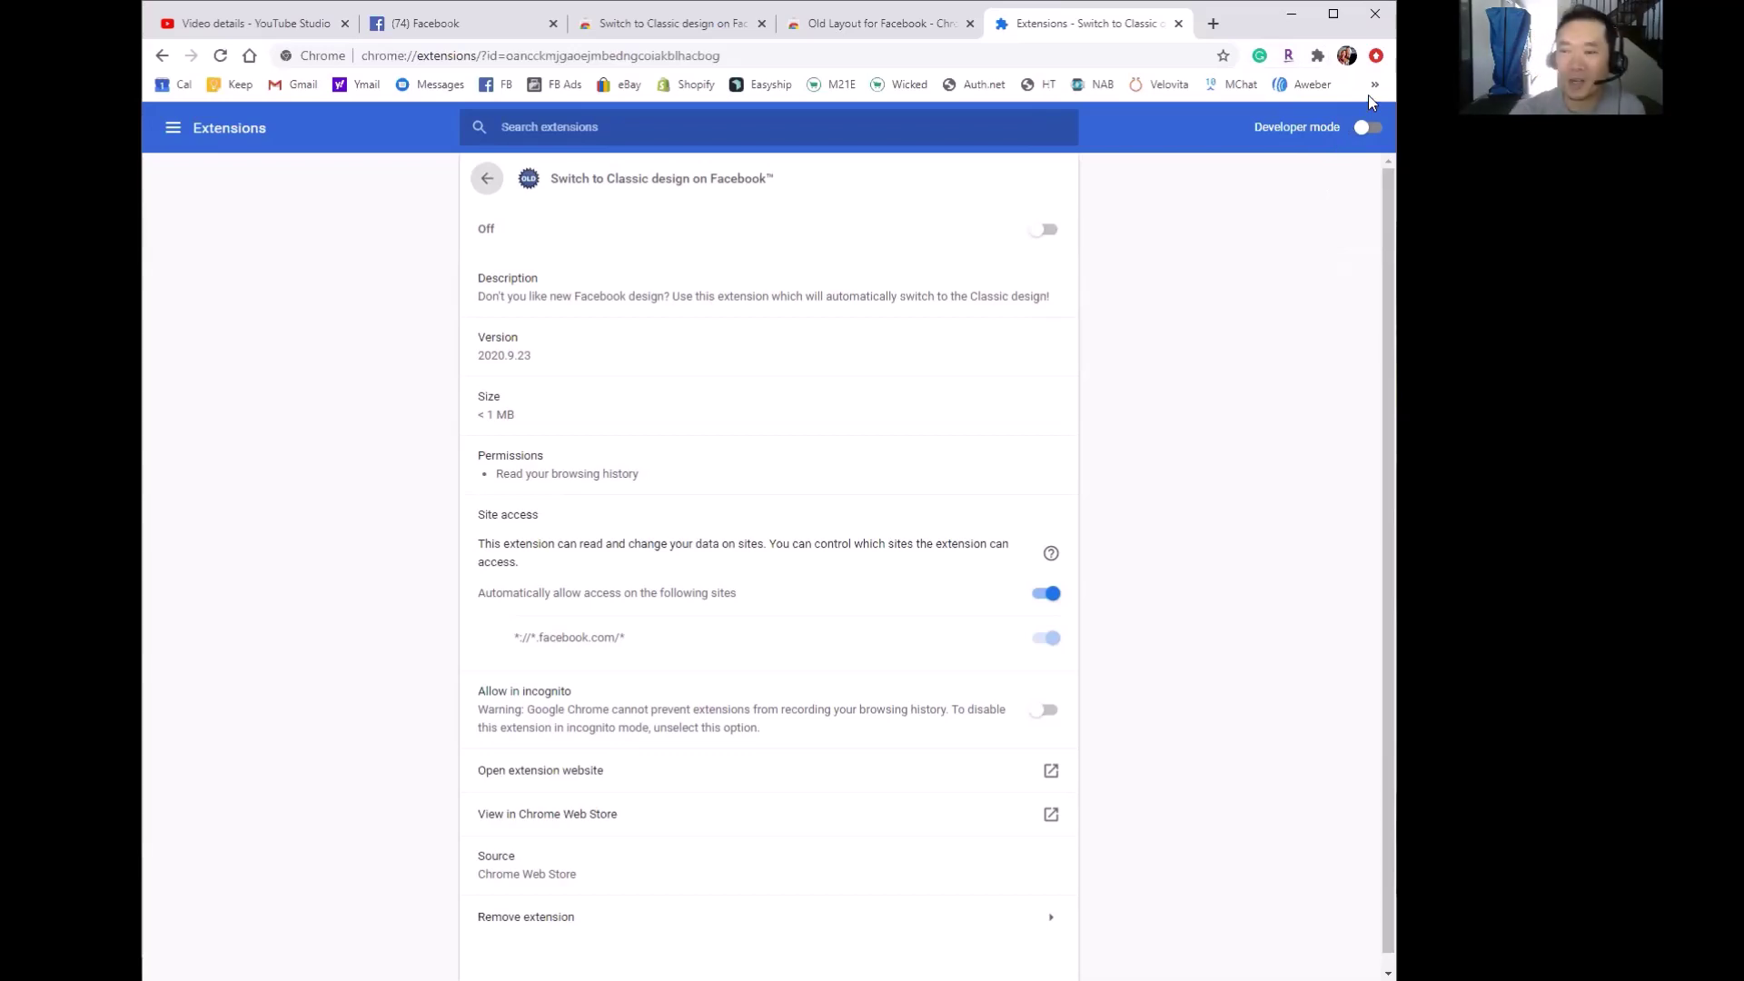
left_click(1317, 57)
left_click(1178, 337)
scroll(908, 640, "down", 5)
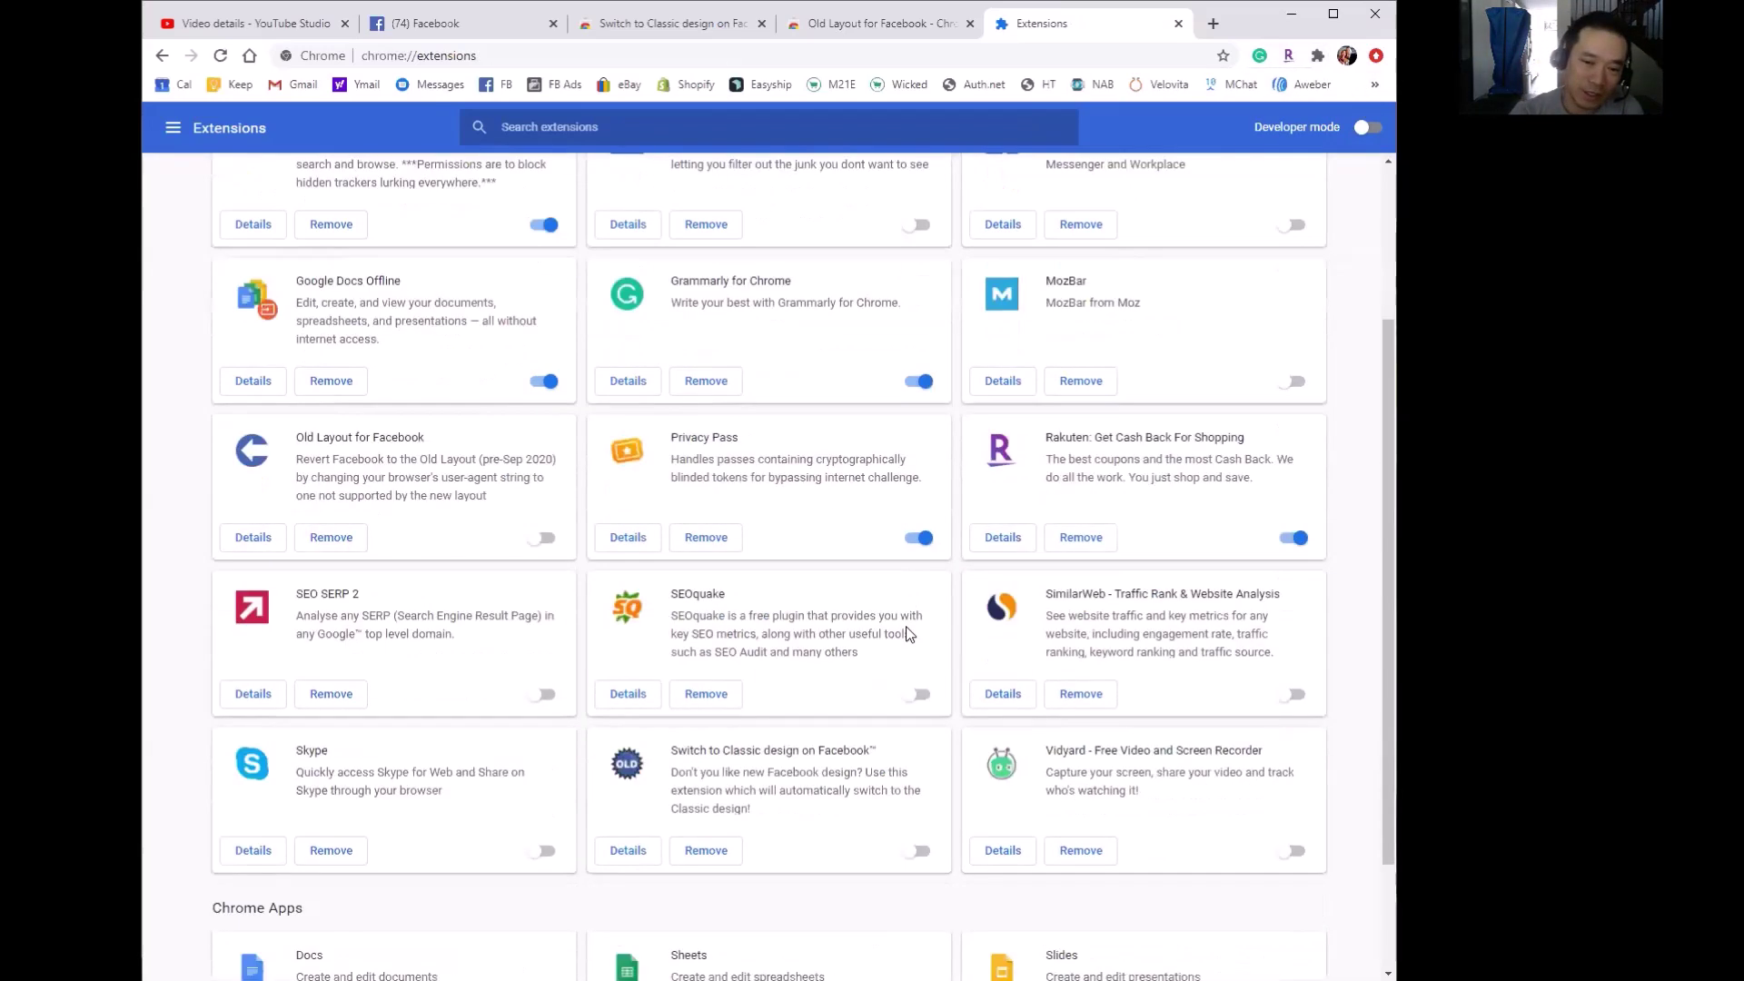
scroll(898, 637, "up", 4)
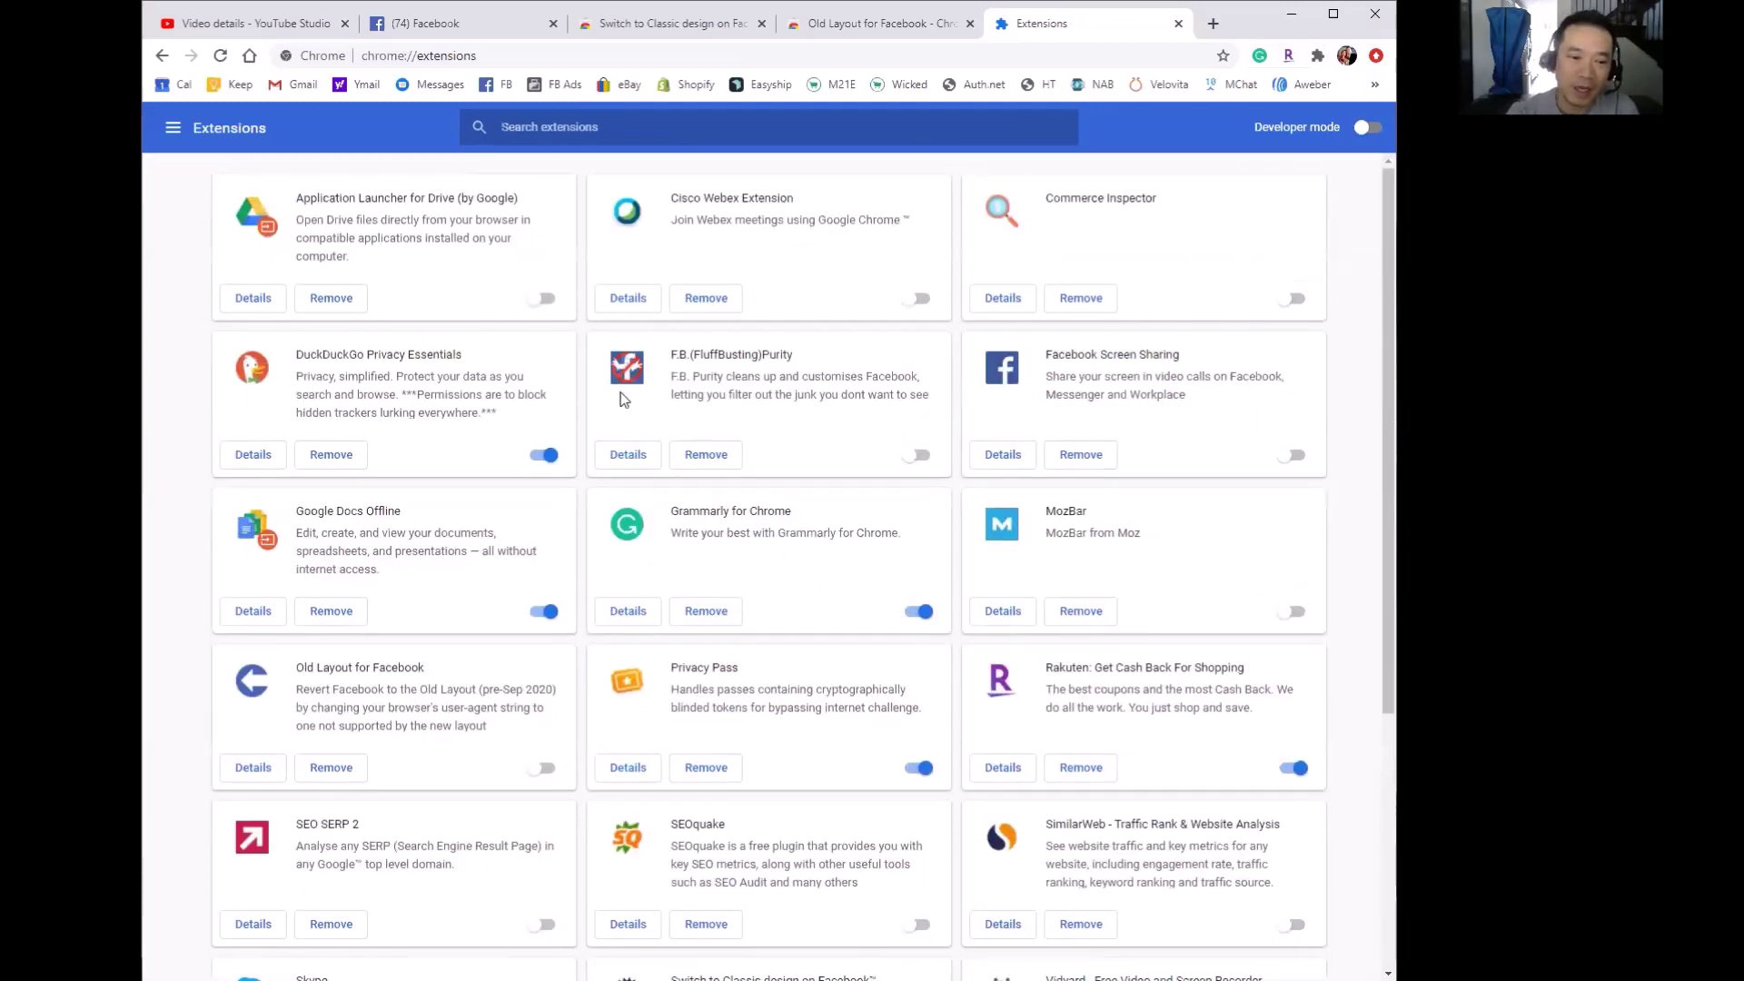
scroll(1102, 590, "down", 1)
scroll(1102, 595, "down", 3)
scroll(1112, 545, "up", 3)
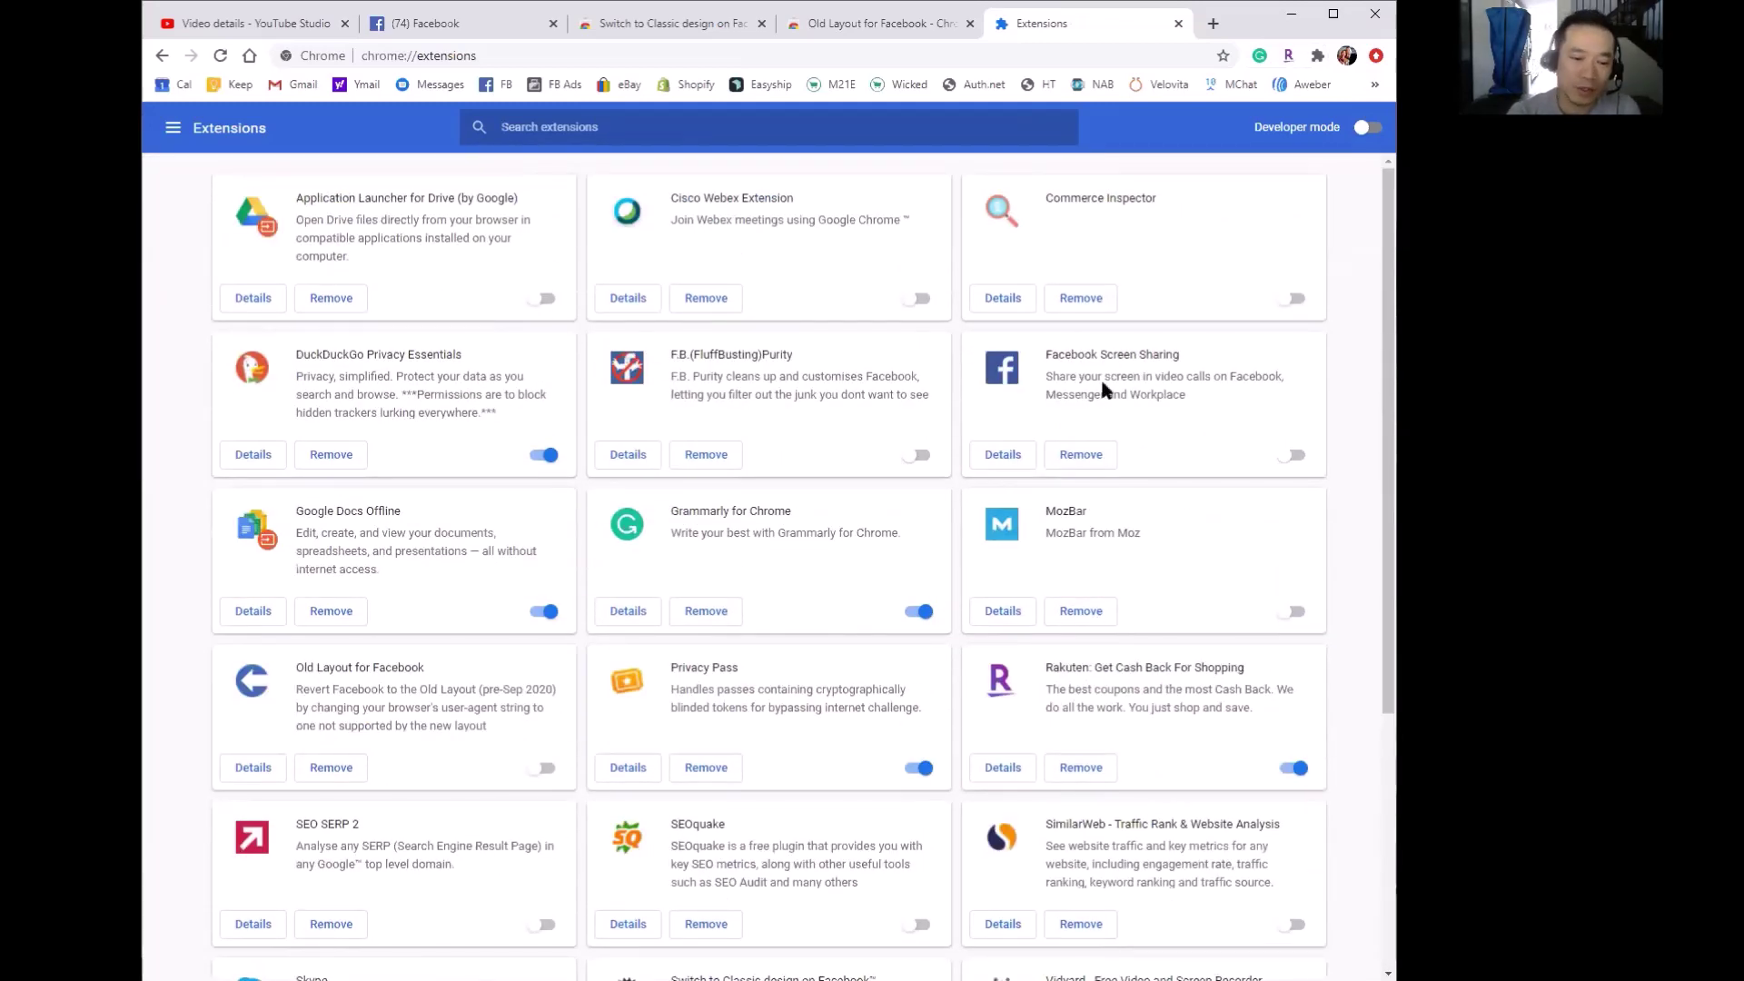
Step: Open the managed entrepreneur Page through Facebook search and look through its layout and posts
left_click(438, 28)
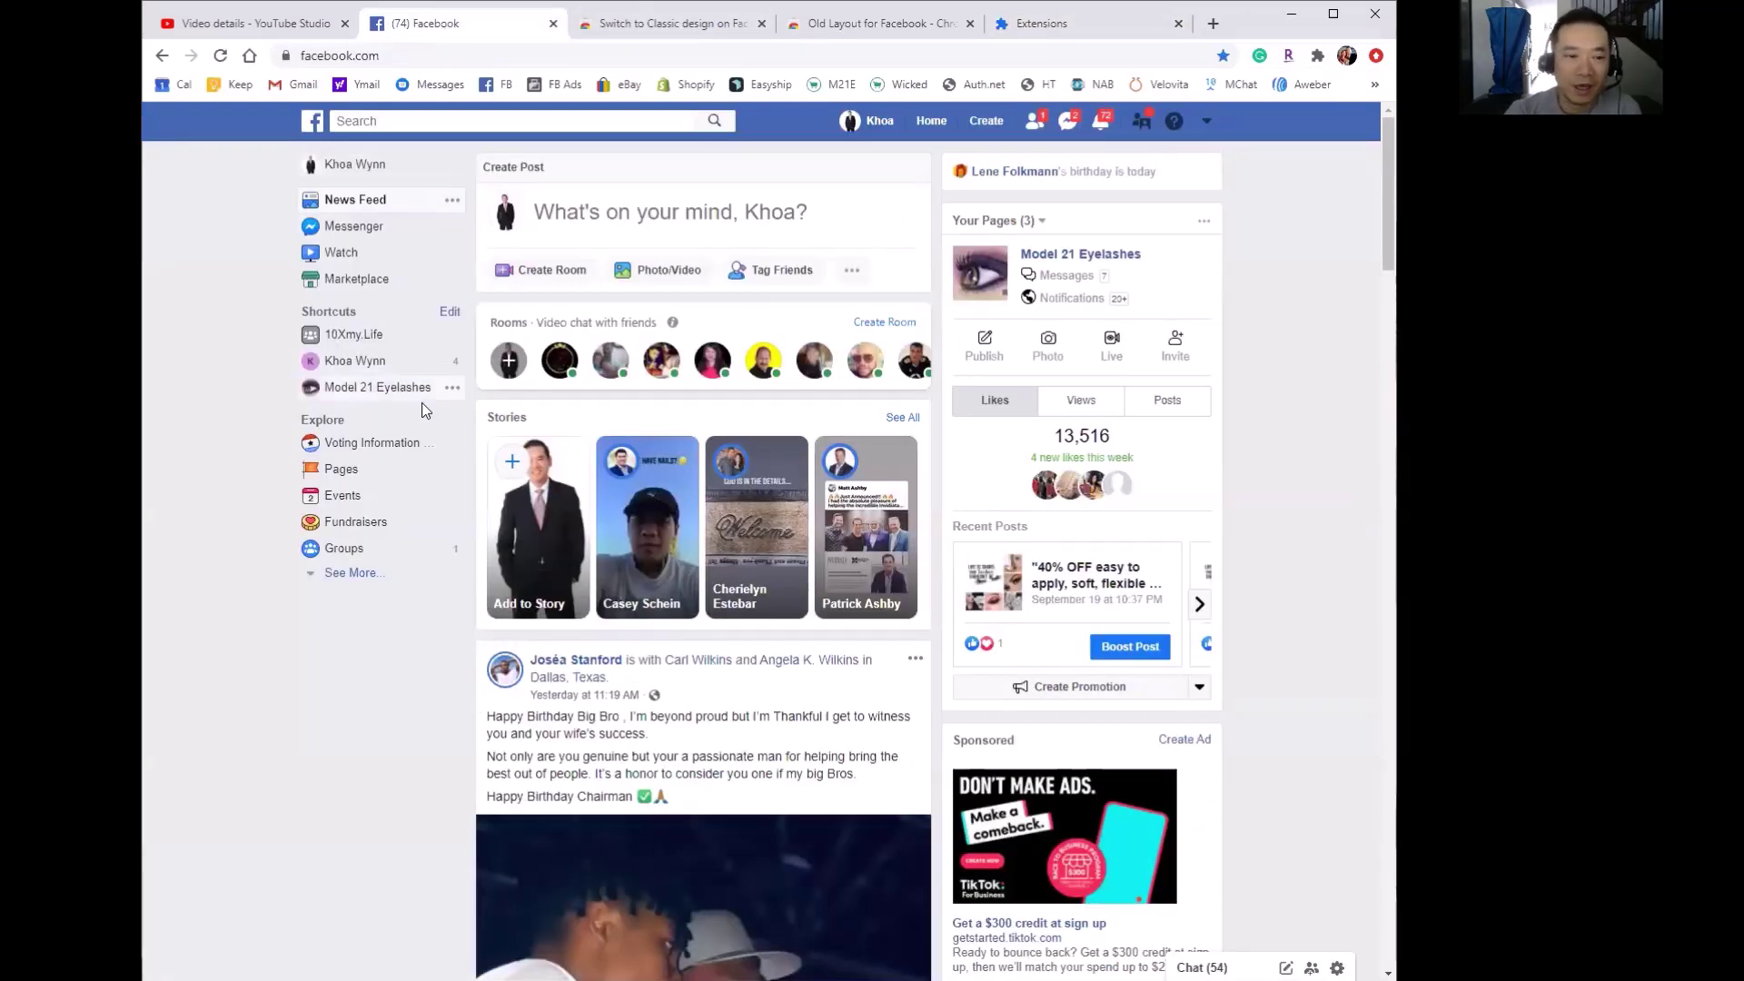
left_click(527, 121)
left_click(445, 191)
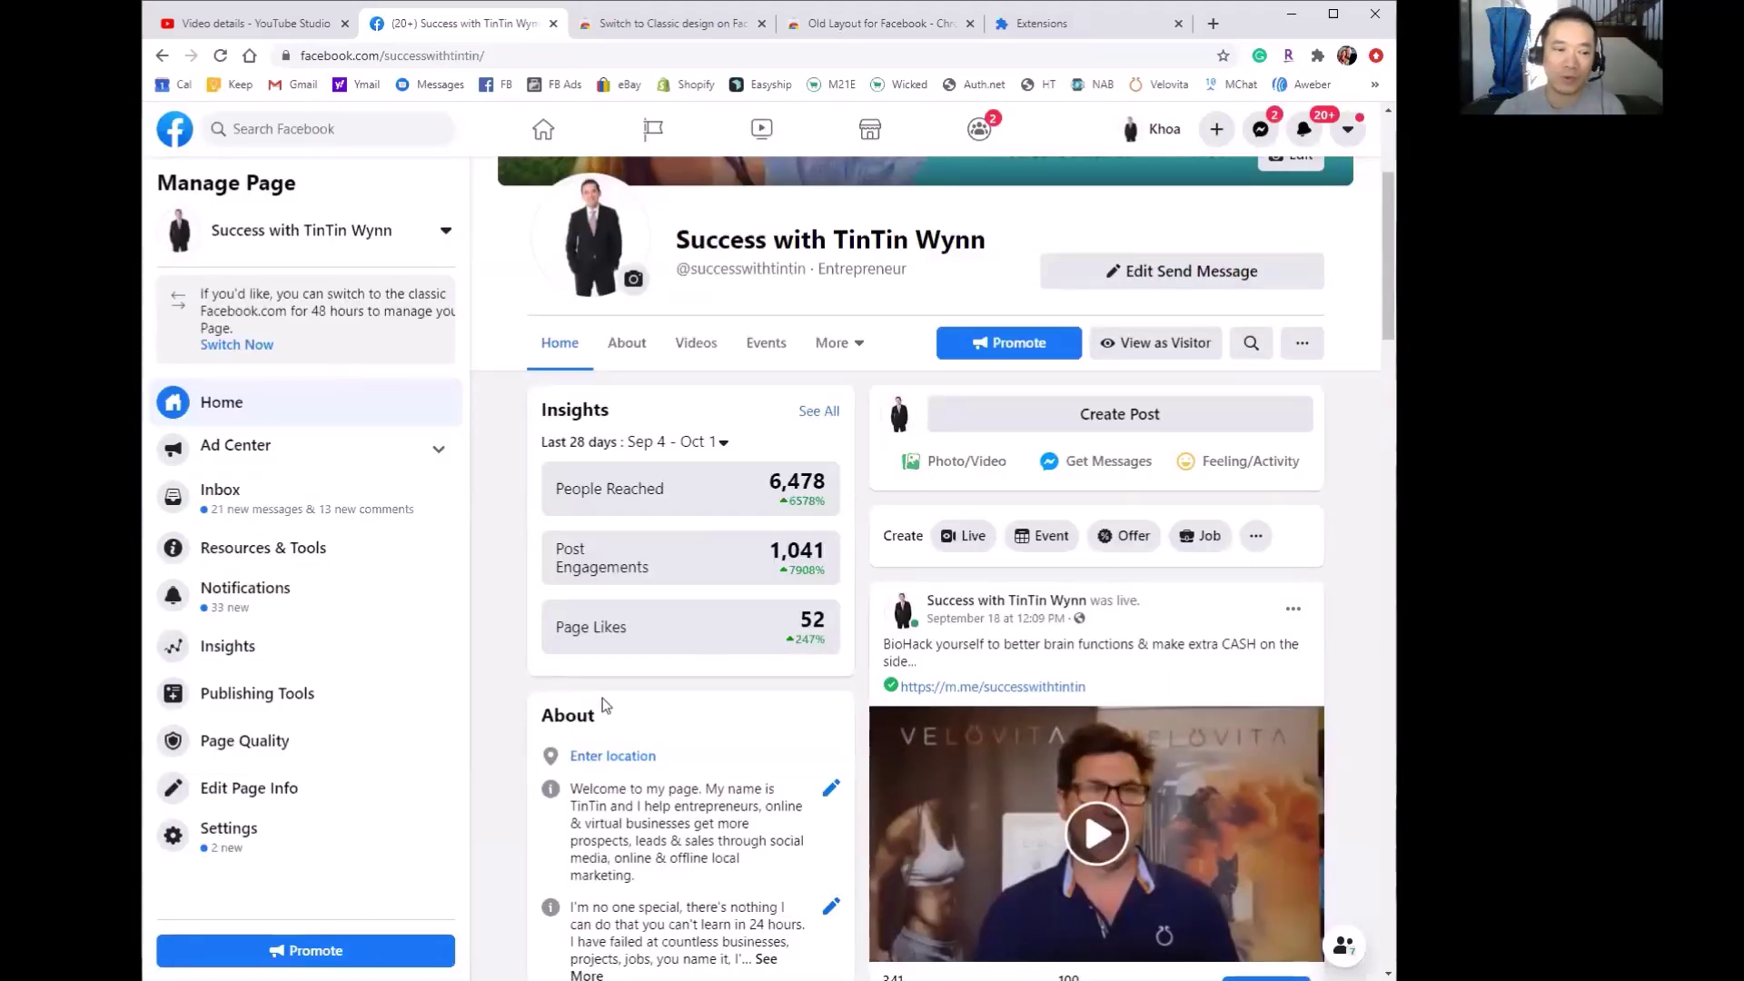
scroll(672, 727, "down", 7)
scroll(740, 752, "down", 6)
scroll(844, 770, "up", 18)
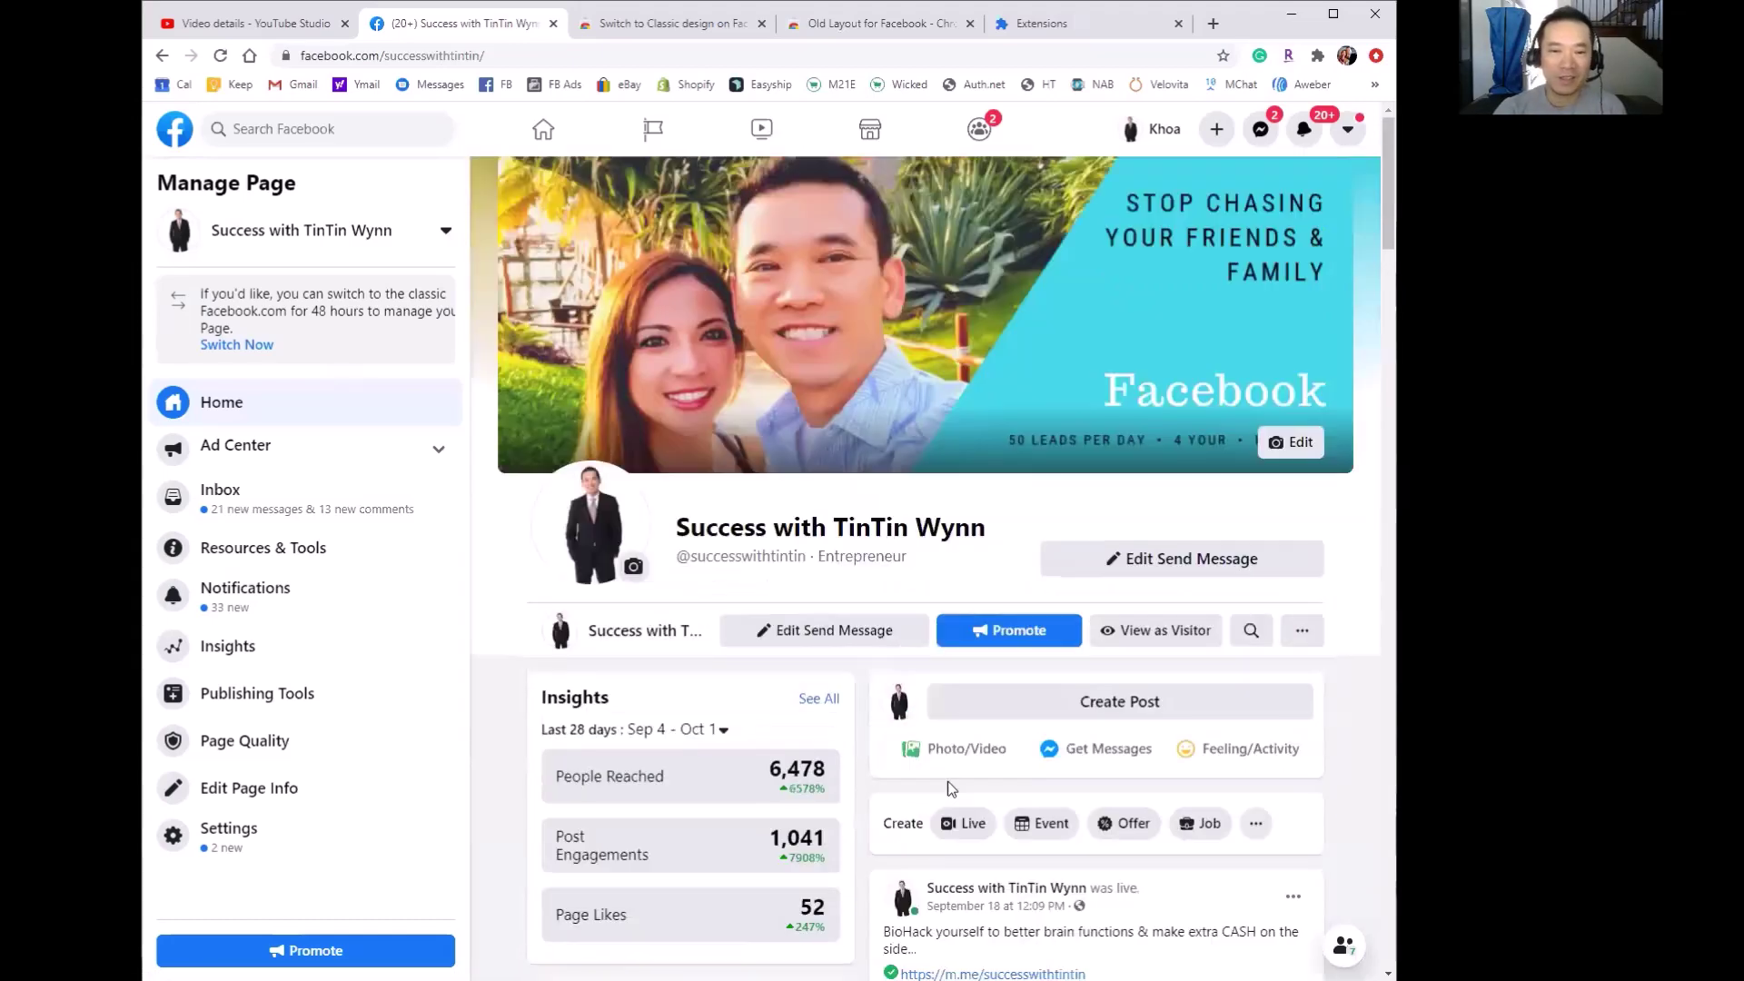